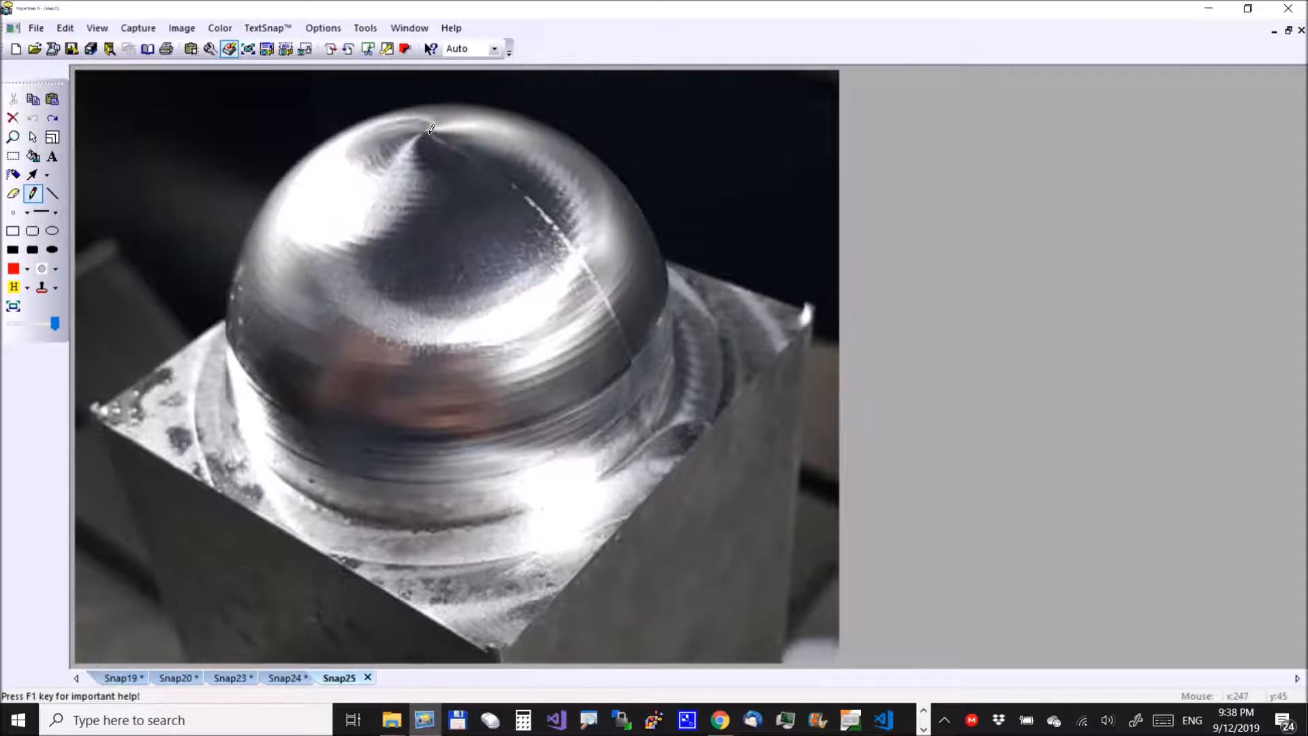
# Step: Trace the seam from the dome's tip to its lower edge in red on the photo, and switch to Cimatron
pyautogui.moveTo(430, 130)
pyautogui.mouseDown()
pyautogui.moveTo(564, 229)
pyautogui.moveTo(623, 317)
pyautogui.moveTo(638, 368)
pyautogui.mouseUp()
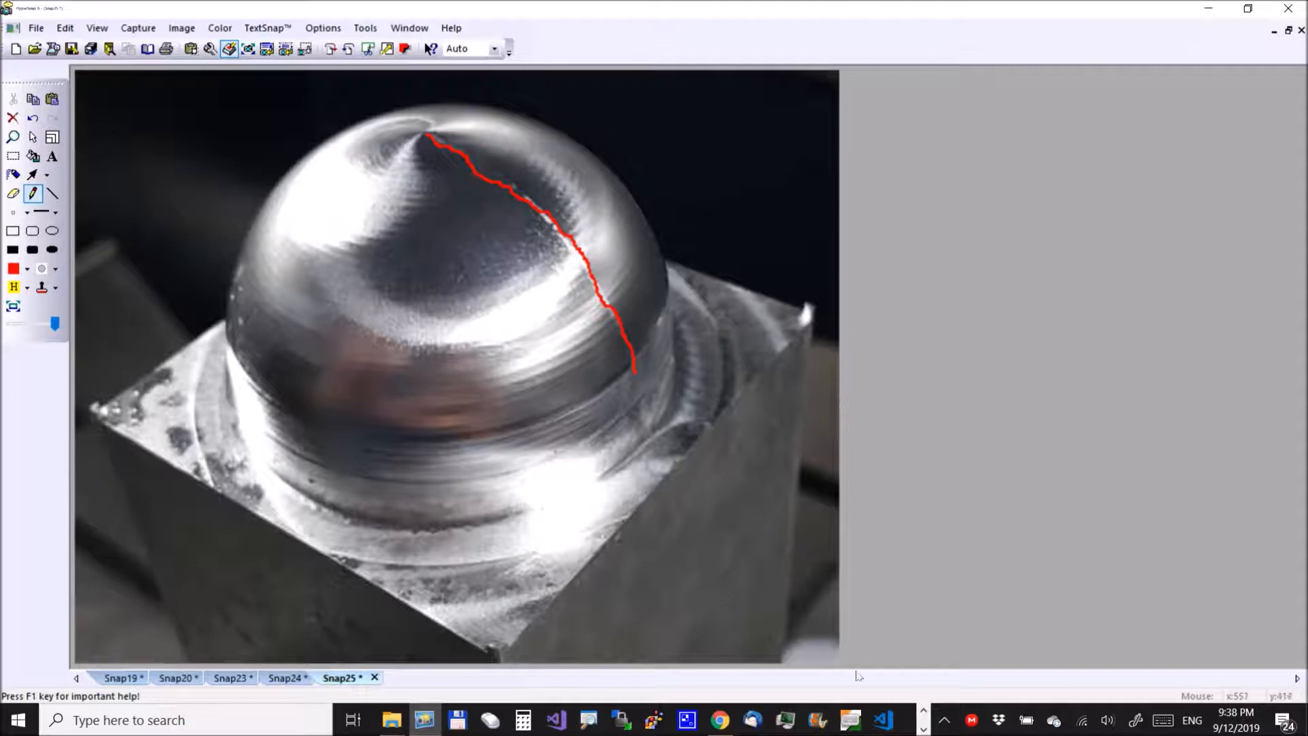
pyautogui.click(926, 708)
pyautogui.click(925, 710)
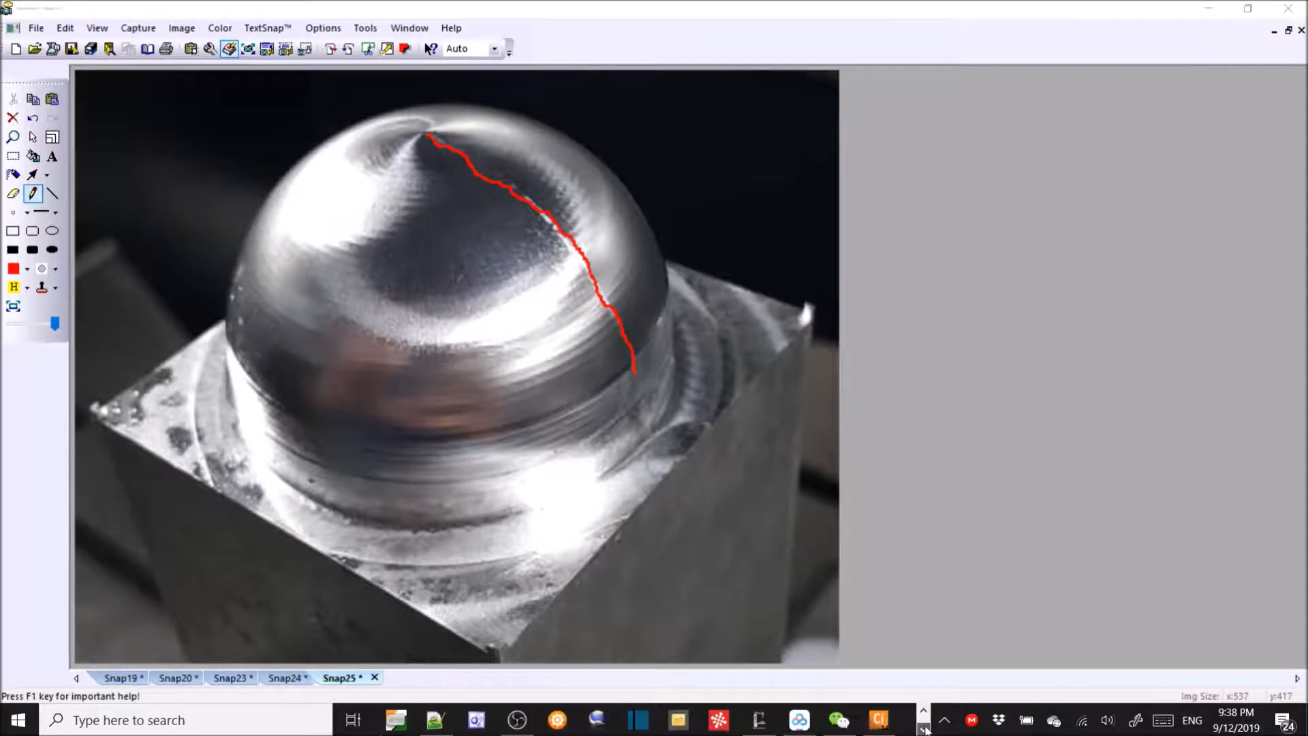
pyautogui.click(886, 725)
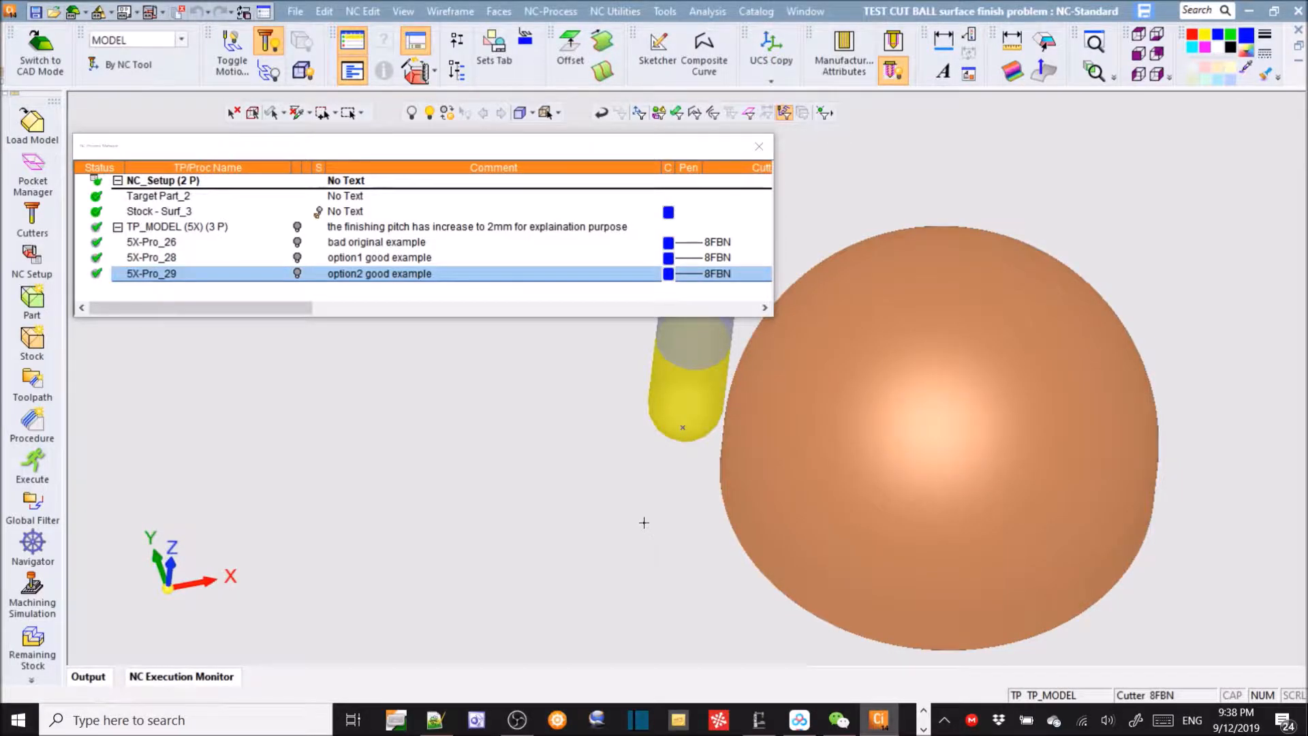
# Step: Display the toolpath of 5X-Pro_26, the bad original example, on the dome
pyautogui.click(297, 243)
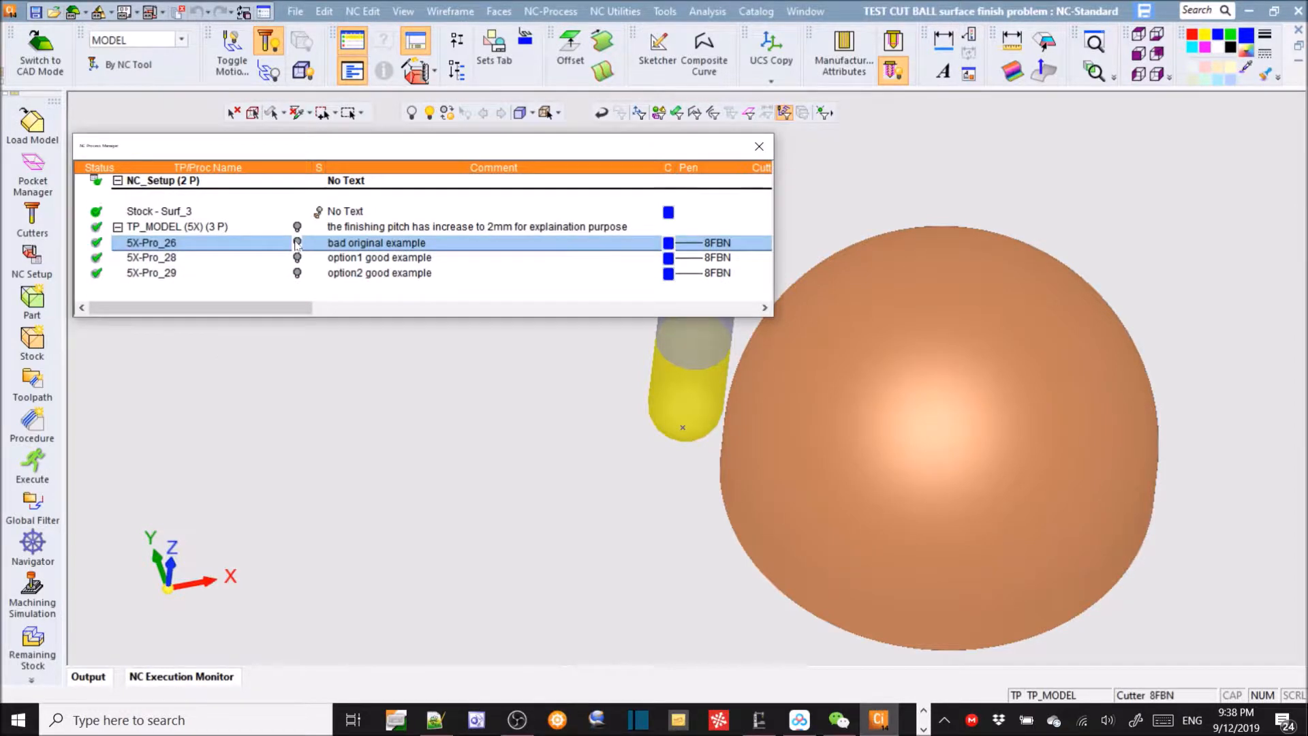
pyautogui.moveTo(1013, 364); pyautogui.dragTo(915, 394, button='middle')
pyautogui.scroll(5, 906, 368)
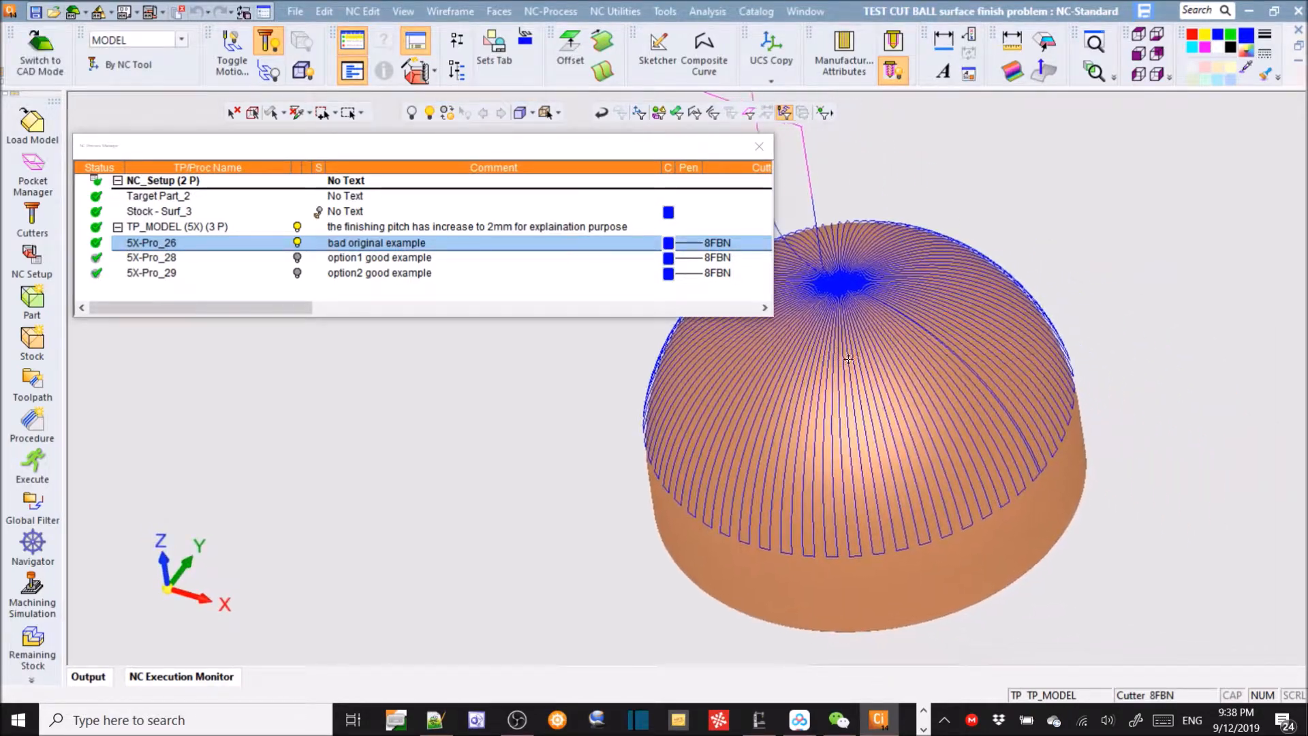
pyautogui.keyDown('ctrl'); pyautogui.moveTo(978, 405); pyautogui.dragTo(893, 385, button='middle'); pyautogui.keyUp('ctrl')
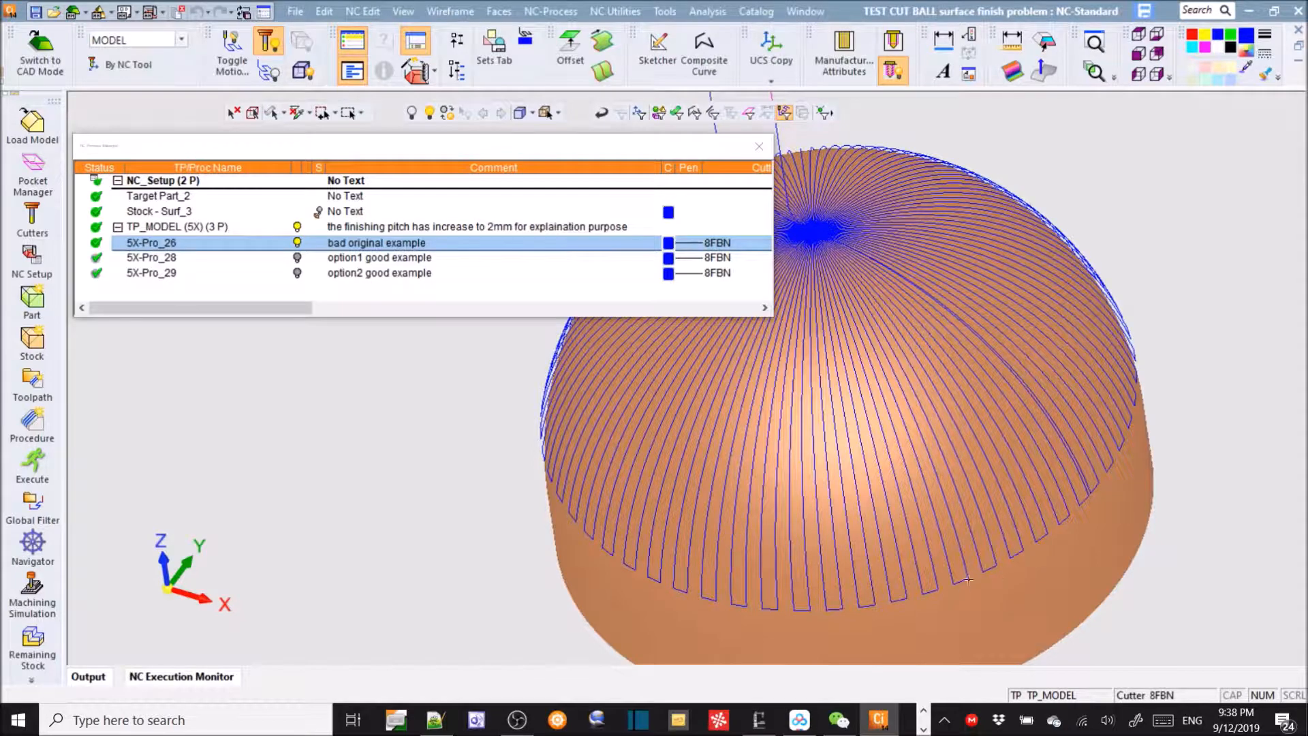
pyautogui.keyDown('ctrl'); pyautogui.moveTo(910, 361); pyautogui.dragTo(968, 306); pyautogui.keyUp('ctrl')
pyautogui.scroll(2, 1001, 408)
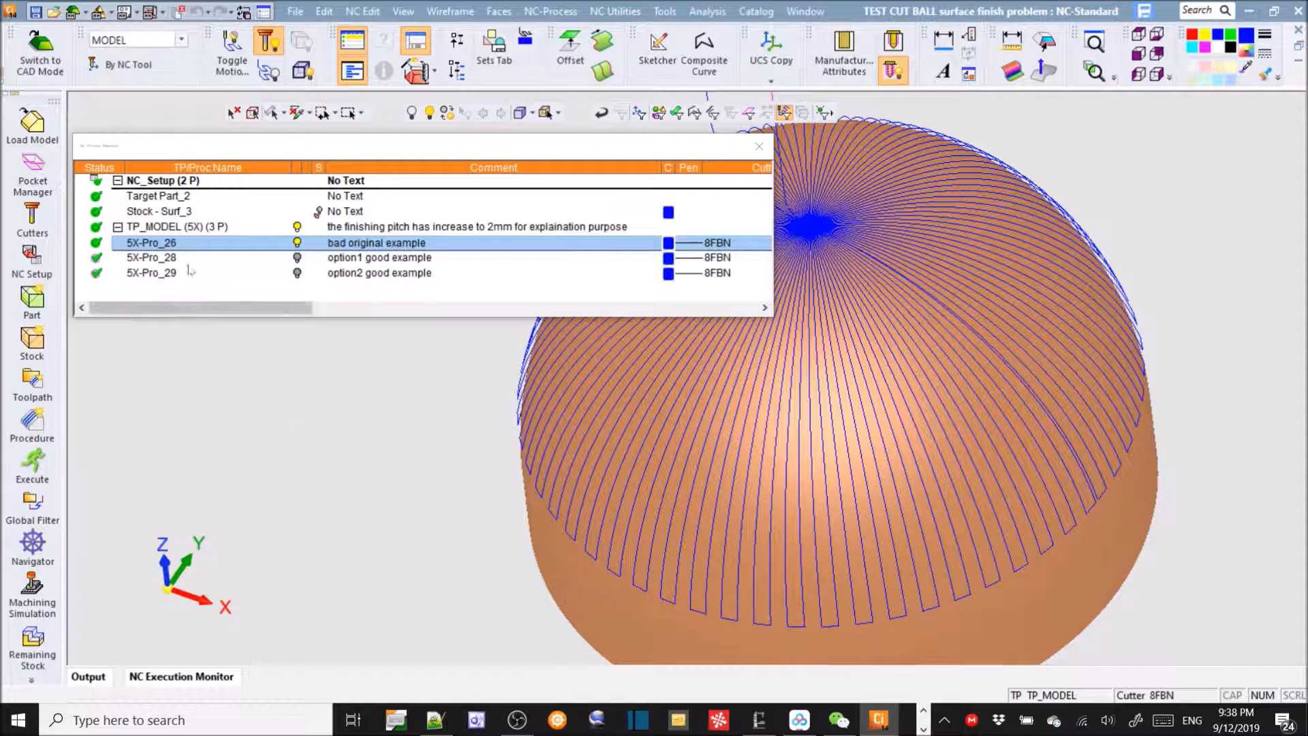
# Step: Play the tool motion of 5X-Pro_26 by pass at a faster speed in the Navigator, and exit the Navigator
pyautogui.click(34, 545)
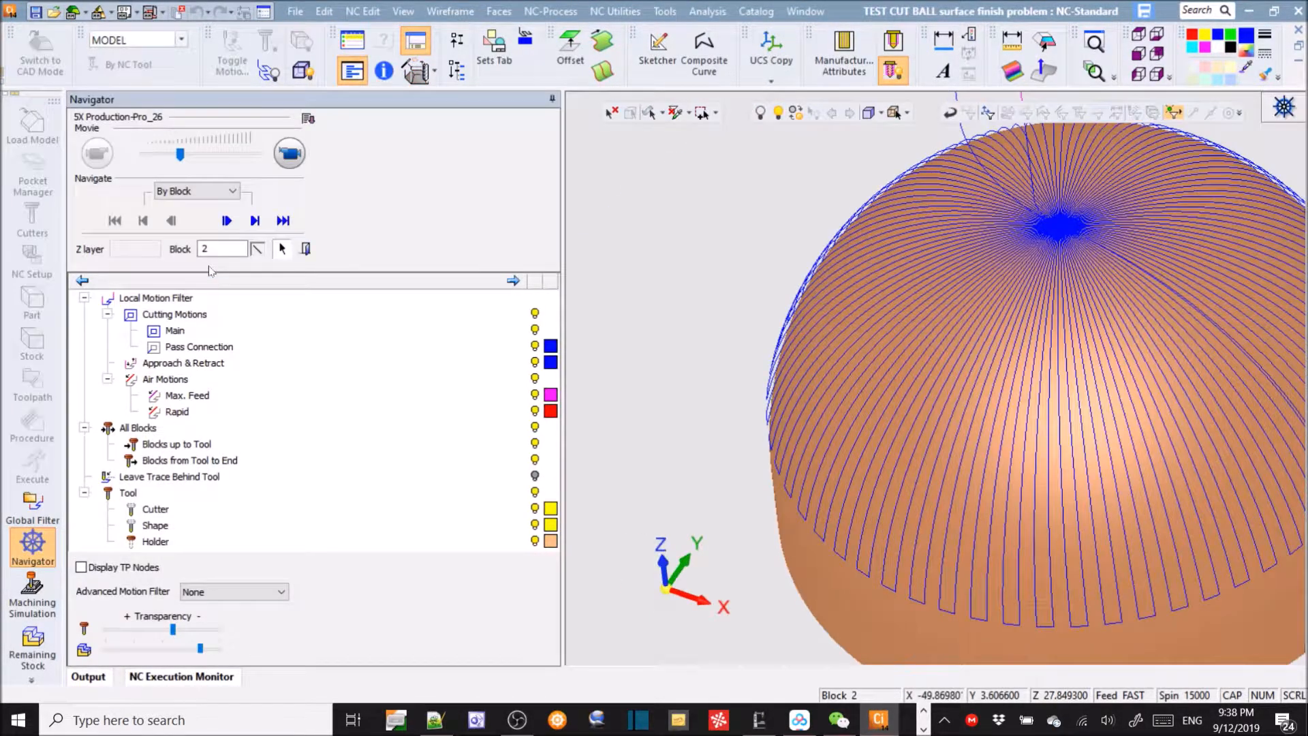
pyautogui.click(209, 193)
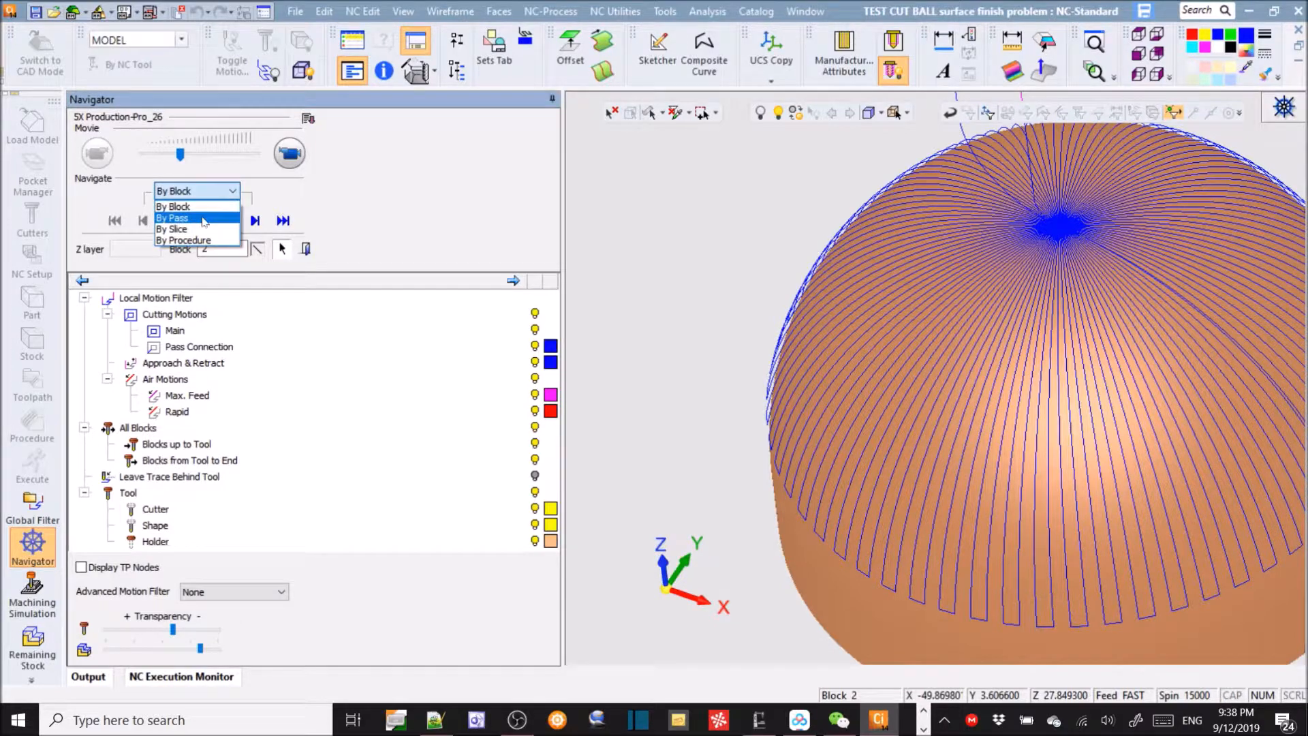
pyautogui.click(205, 211)
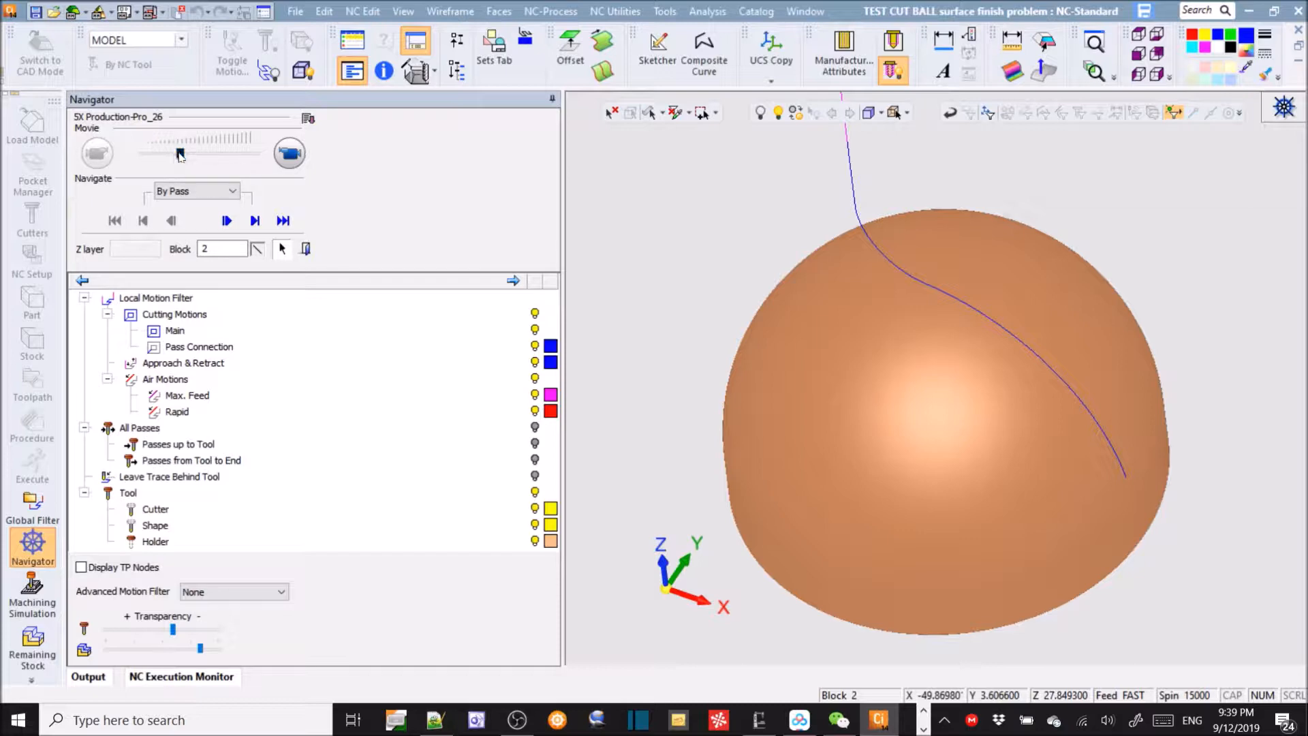
pyautogui.moveTo(179, 154); pyautogui.dragTo(256, 154)
pyautogui.click(289, 153)
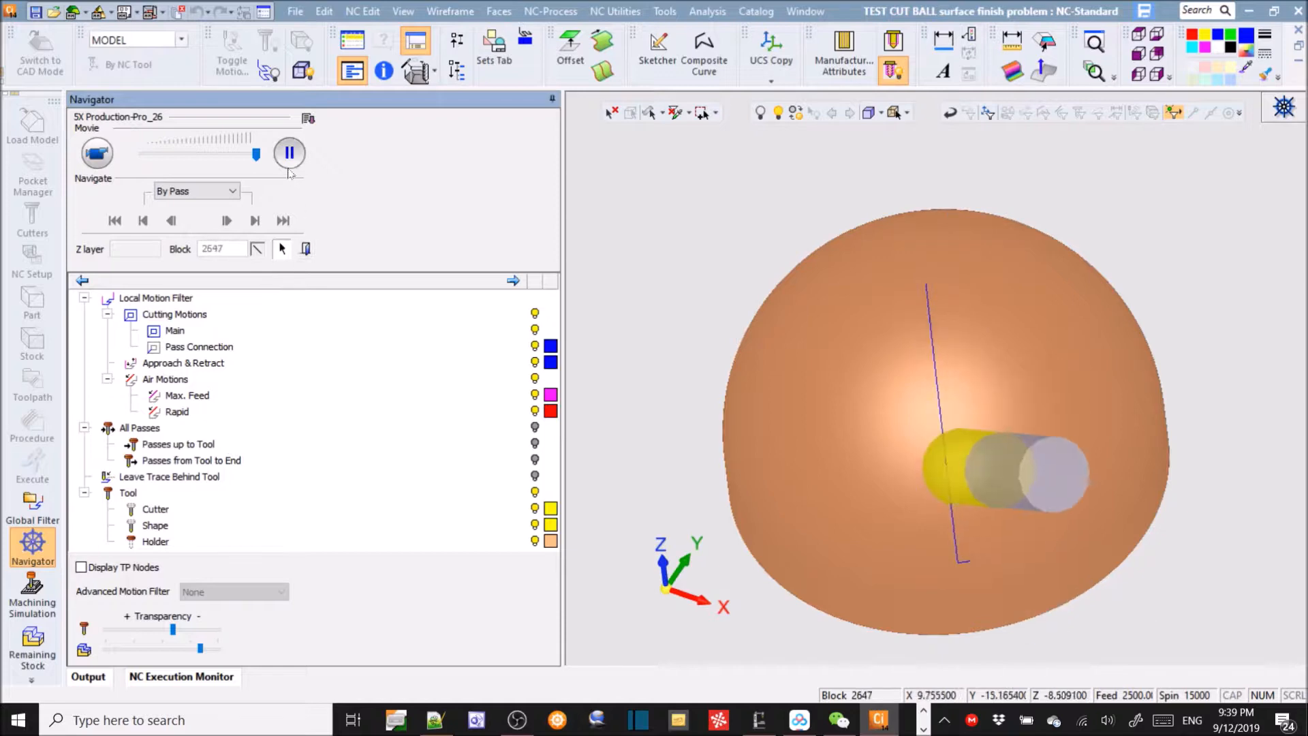
pyautogui.click(307, 249)
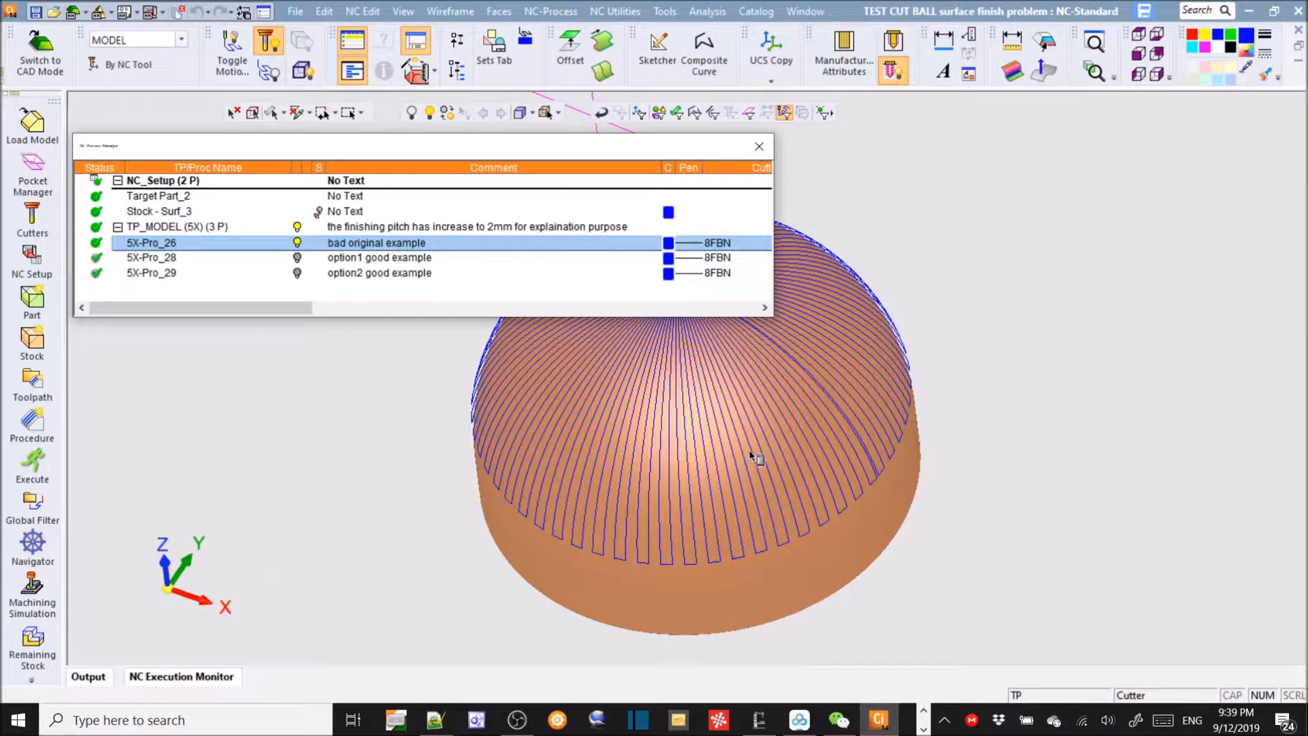
# Step: Examine the area on the dome where the first and last passes of the 5X-Pro_26 toolpath meet
pyautogui.scroll(5, 798, 329)
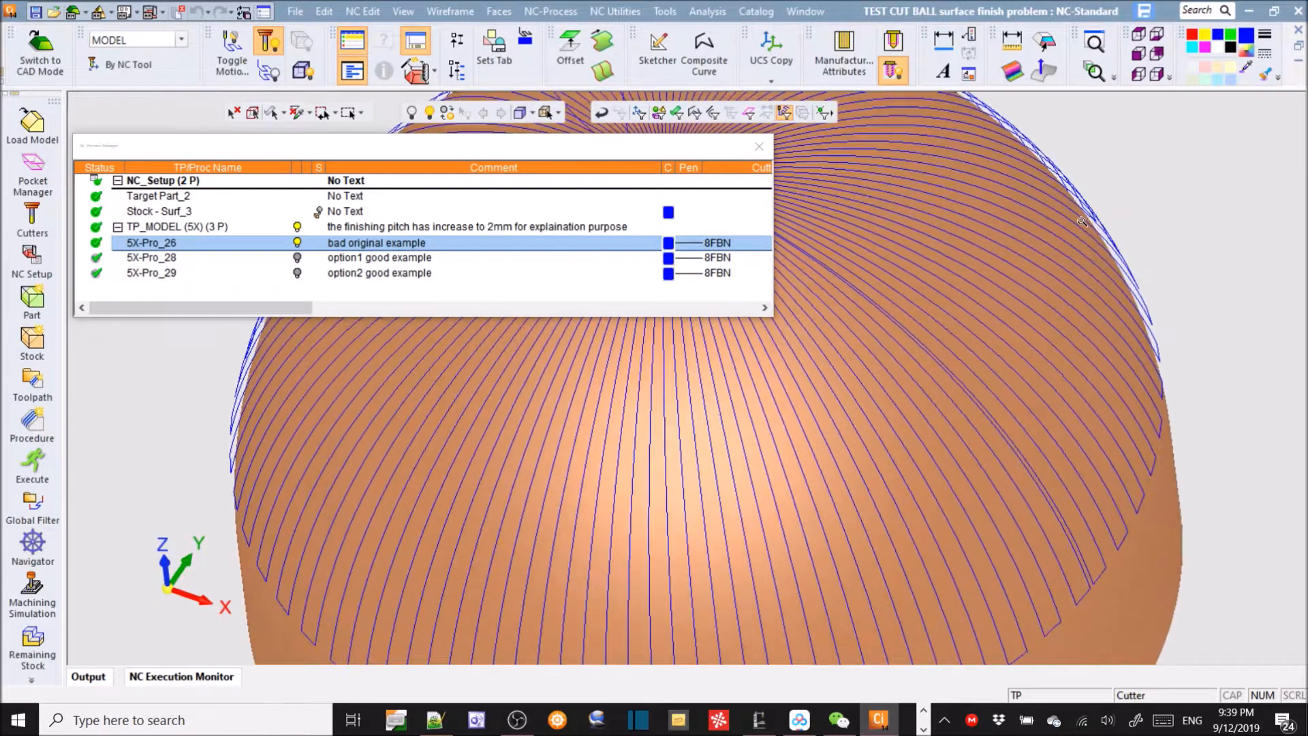
pyautogui.keyDown('ctrl'); pyautogui.moveTo(1135, 420); pyautogui.dragTo(1246, 545, button='middle'); pyautogui.keyUp('ctrl')
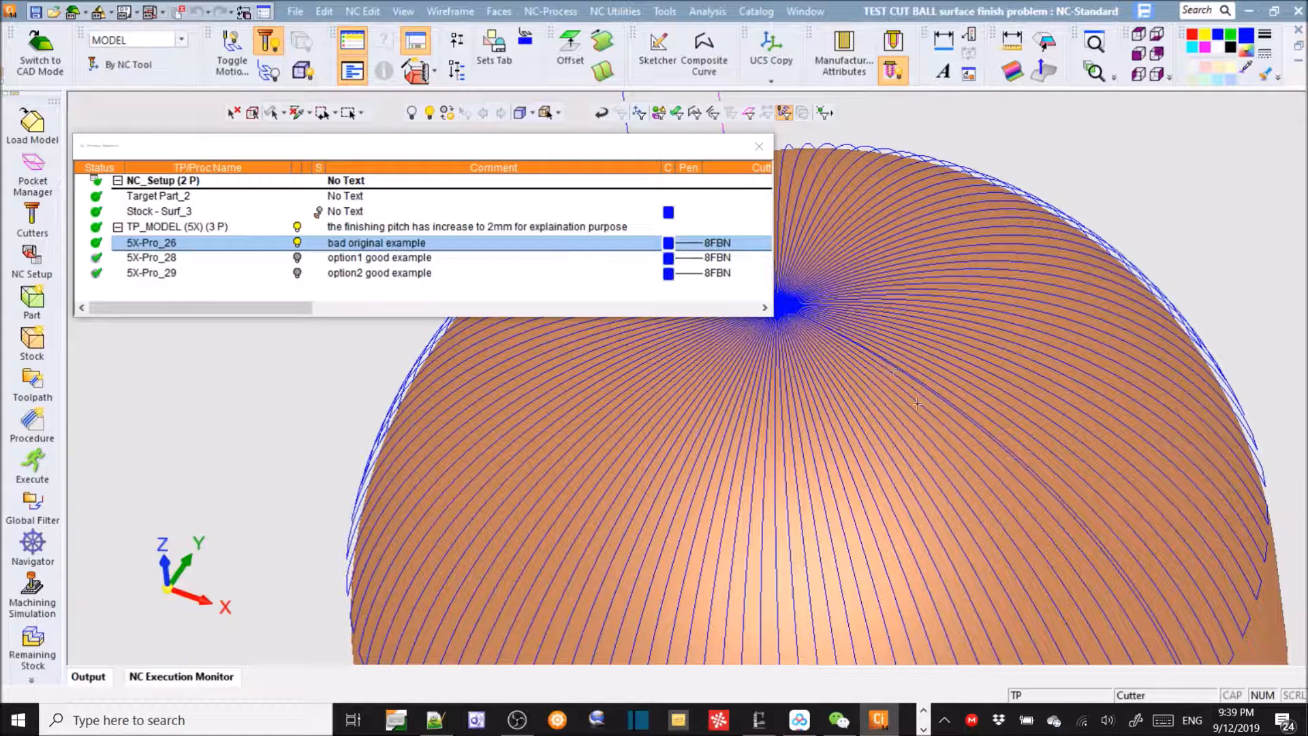
pyautogui.scroll(2, 1100, 557)
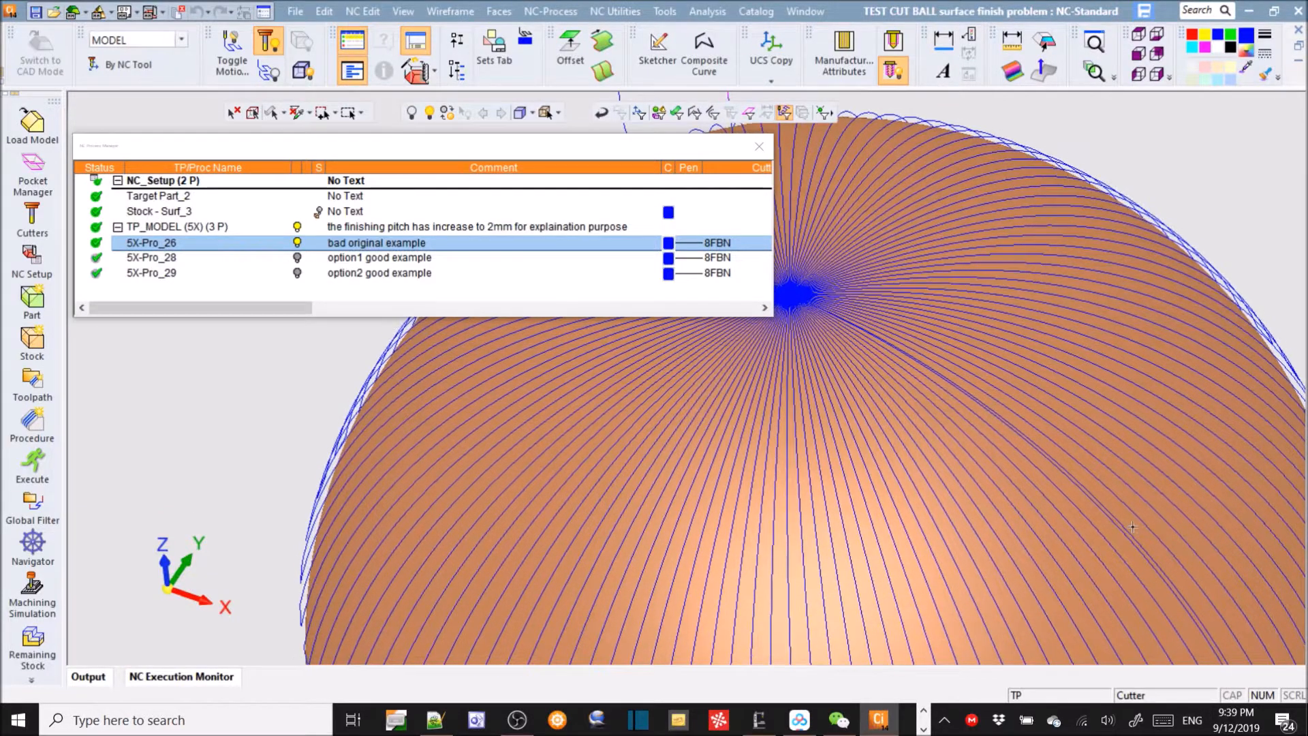
pyautogui.scroll(-3, 1134, 481)
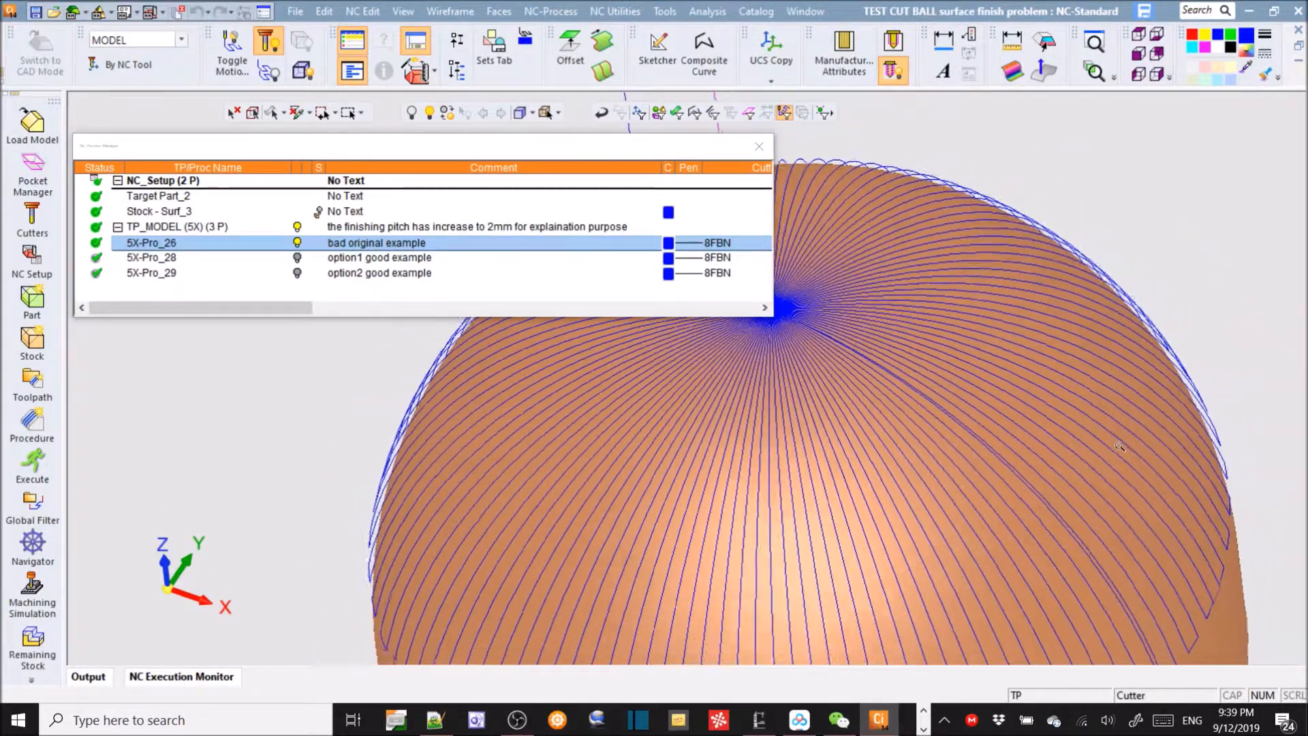
pyautogui.scroll(-2, 1080, 509)
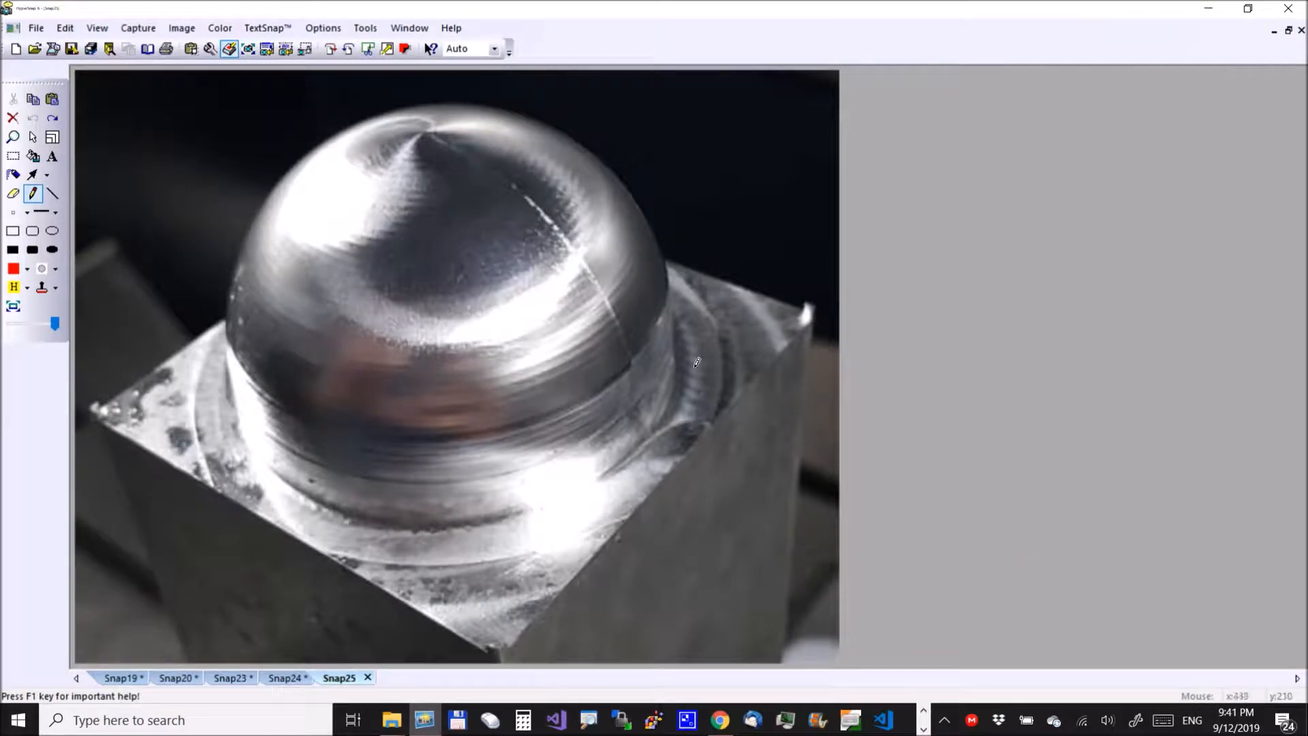
# Step: Outline the bright patch below the dome's tip in red on the photo, and switch back to Cimatron
pyautogui.moveTo(412, 157)
pyautogui.mouseDown()
pyautogui.moveTo(339, 174)
pyautogui.moveTo(315, 210)
pyautogui.moveTo(387, 247)
pyautogui.moveTo(412, 225)
pyautogui.moveTo(415, 158)
pyautogui.mouseUp()
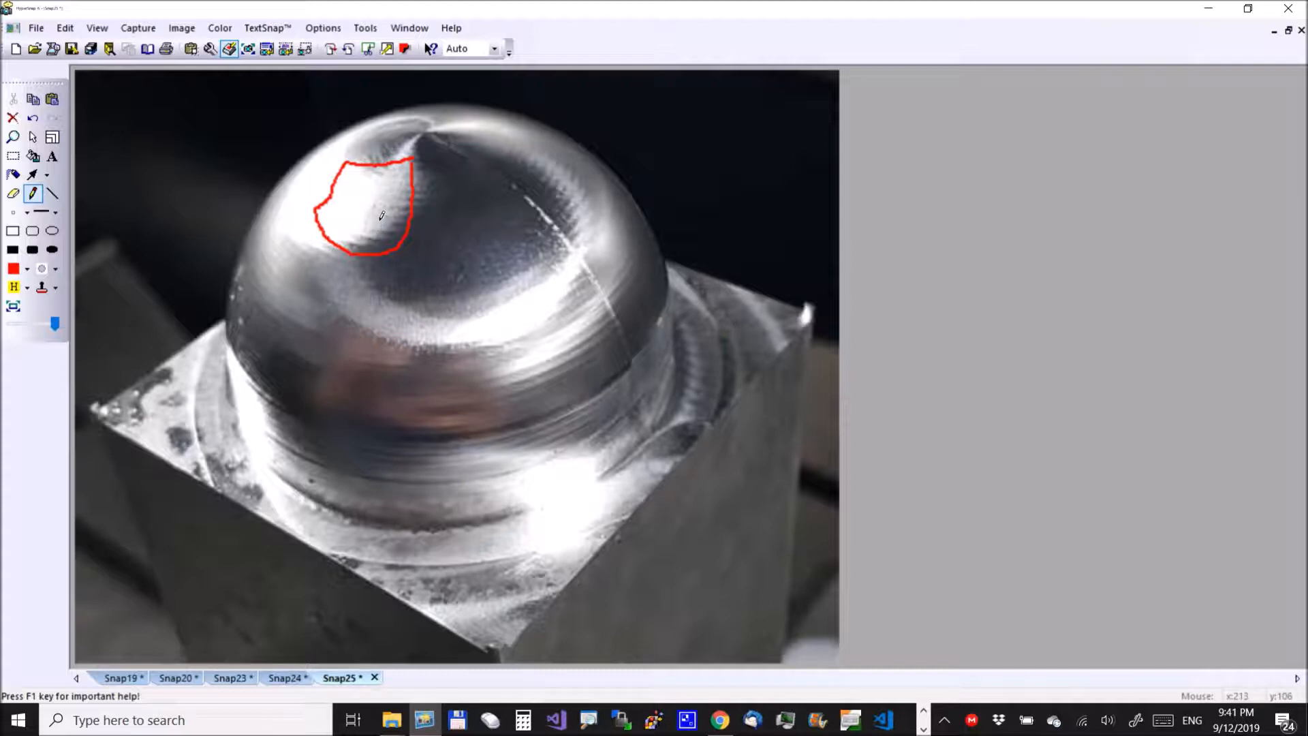
pyautogui.click(924, 712)
pyautogui.click(923, 729)
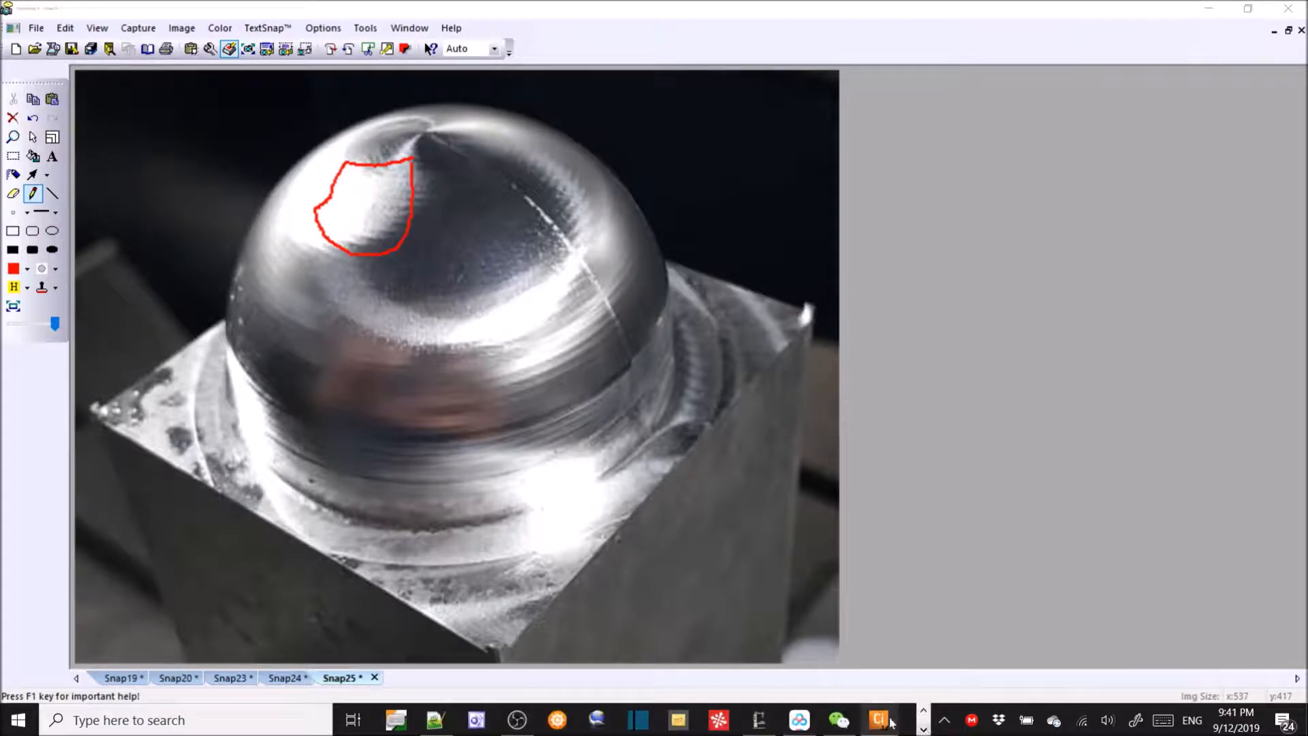
pyautogui.click(879, 718)
# Step: Open 5X-Pro_26 in the Navigator and turn on the display of its toolpath nodes
pyautogui.keyDown('ctrl'); pyautogui.moveTo(695, 509); pyautogui.dragTo(727, 375, button='right'); pyautogui.keyUp('ctrl')
pyautogui.keyDown('ctrl'); pyautogui.moveTo(728, 375); pyautogui.dragTo(742, 415, button='middle'); pyautogui.keyUp('ctrl')
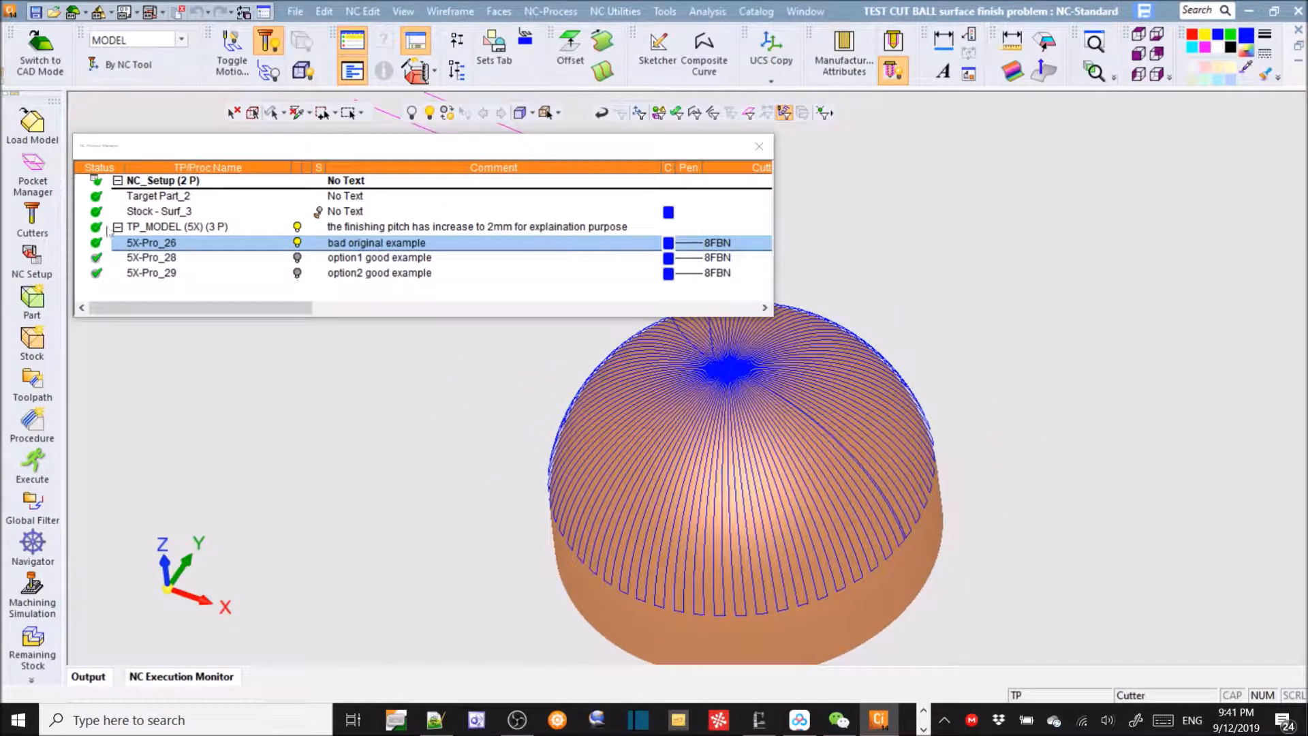
pyautogui.click(144, 243)
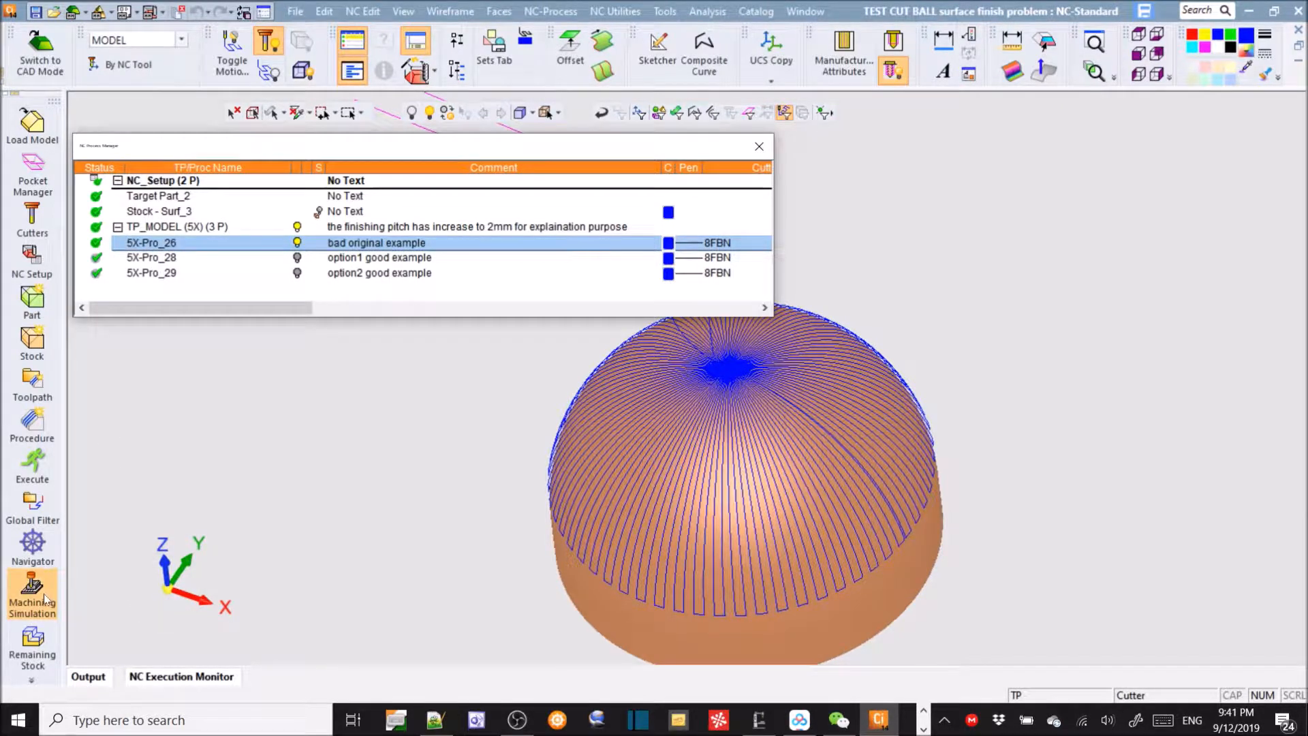
pyautogui.click(41, 545)
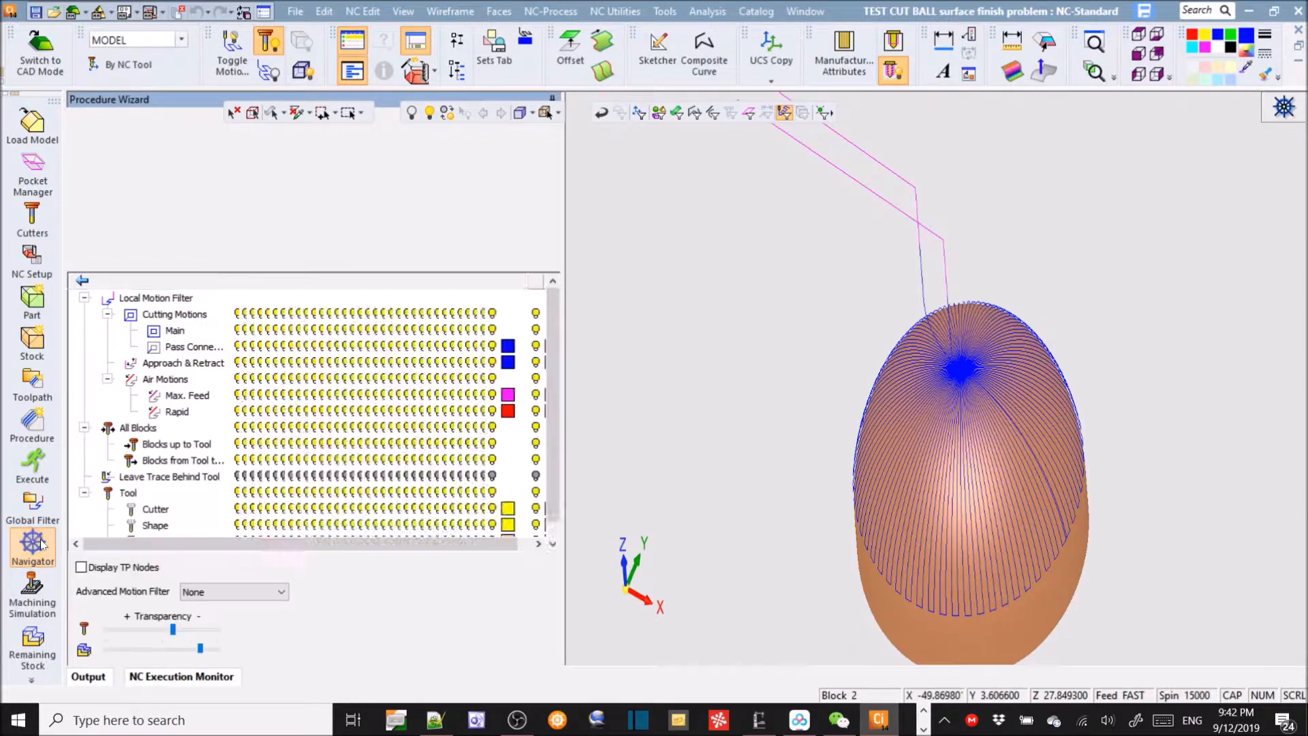
pyautogui.click(81, 567)
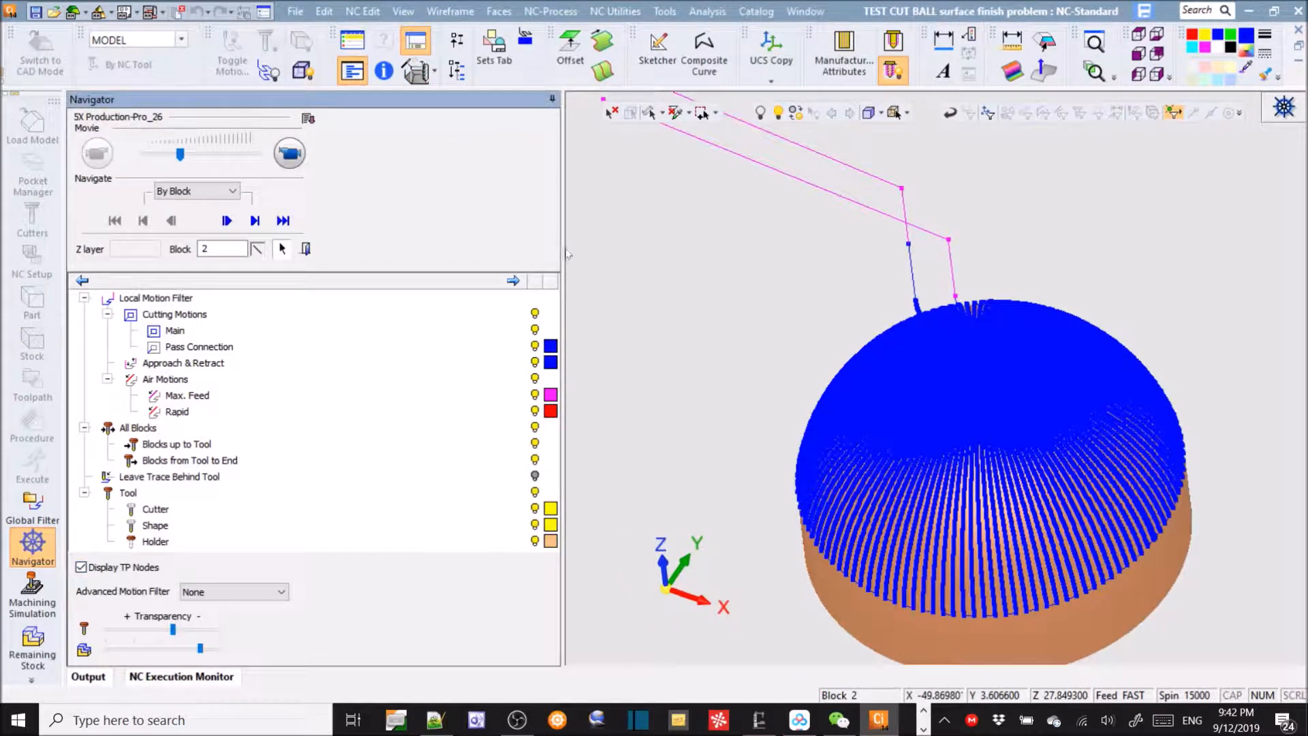
# Step: Measure the distance between two neighbouring toolpath nodes on one pass of 5X-Pro_26
pyautogui.moveTo(562, 255); pyautogui.dragTo(385, 256)
pyautogui.keyDown('ctrl'); pyautogui.moveTo(951, 556); pyautogui.dragTo(1149, 189, button='right'); pyautogui.keyUp('ctrl')
pyautogui.keyDown('ctrl'); pyautogui.moveTo(937, 411); pyautogui.dragTo(829, 277, button='middle'); pyautogui.keyUp('ctrl')
pyautogui.keyDown('ctrl'); pyautogui.moveTo(829, 277); pyautogui.dragTo(891, 212, button='right'); pyautogui.keyUp('ctrl')
pyautogui.keyDown('ctrl'); pyautogui.moveTo(681, 243); pyautogui.dragTo(883, 318, button='middle'); pyautogui.keyUp('ctrl')
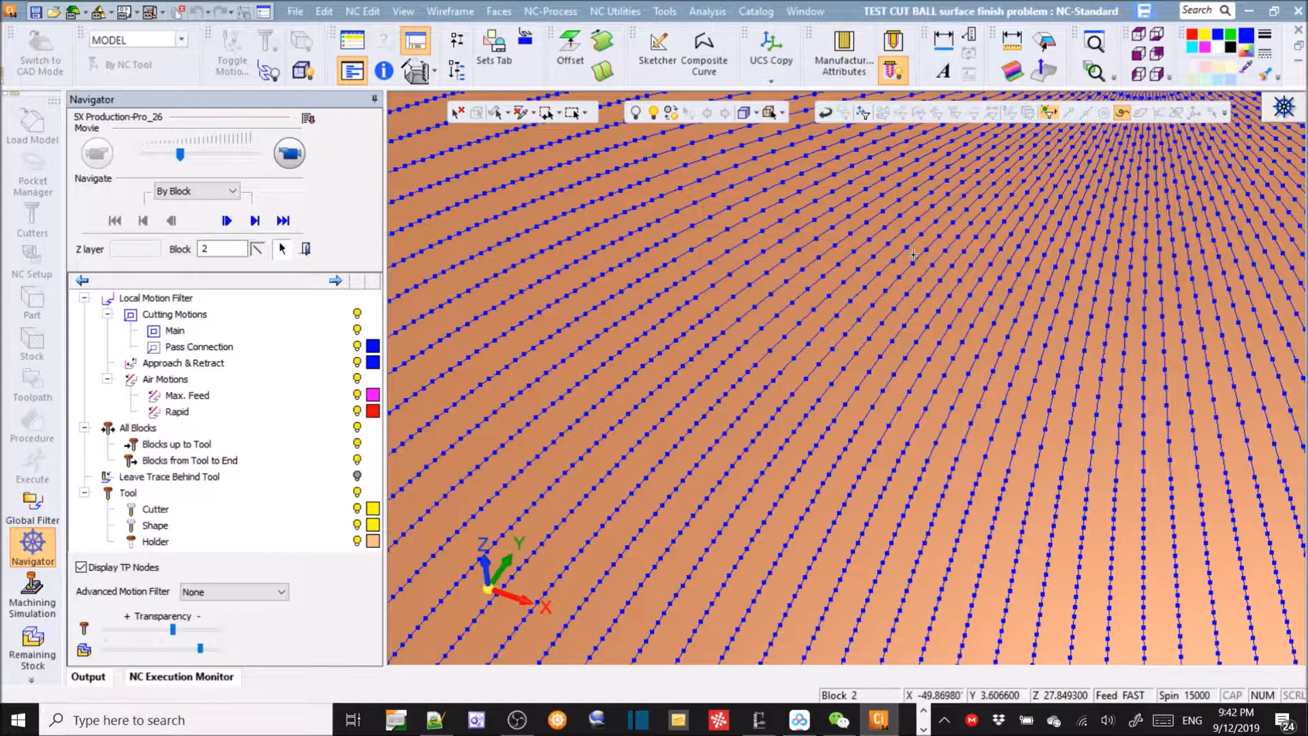
pyautogui.scroll(5, 934, 374)
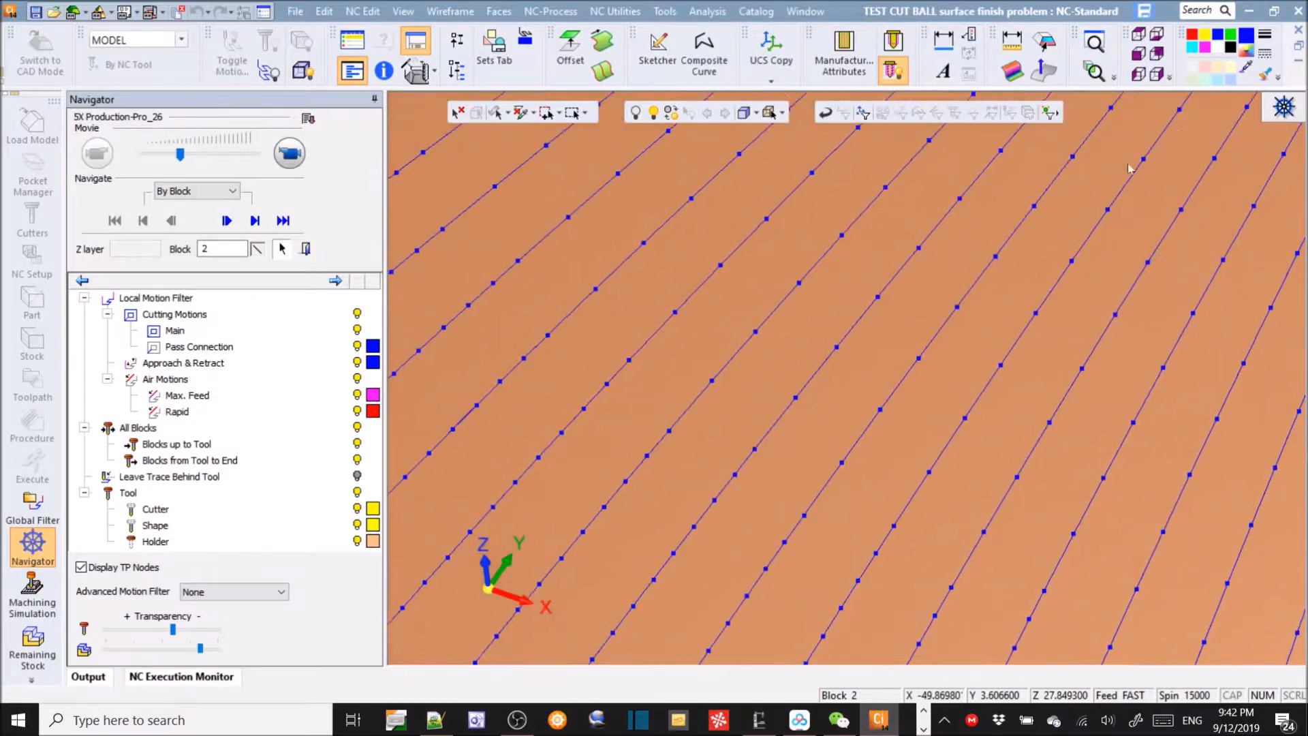
pyautogui.keyDown('ctrl'); pyautogui.moveTo(955, 291); pyautogui.dragTo(972, 232, button='right'); pyautogui.keyUp('ctrl')
pyautogui.keyDown('ctrl'); pyautogui.moveTo(844, 420); pyautogui.dragTo(860, 303, button='right'); pyautogui.keyUp('ctrl')
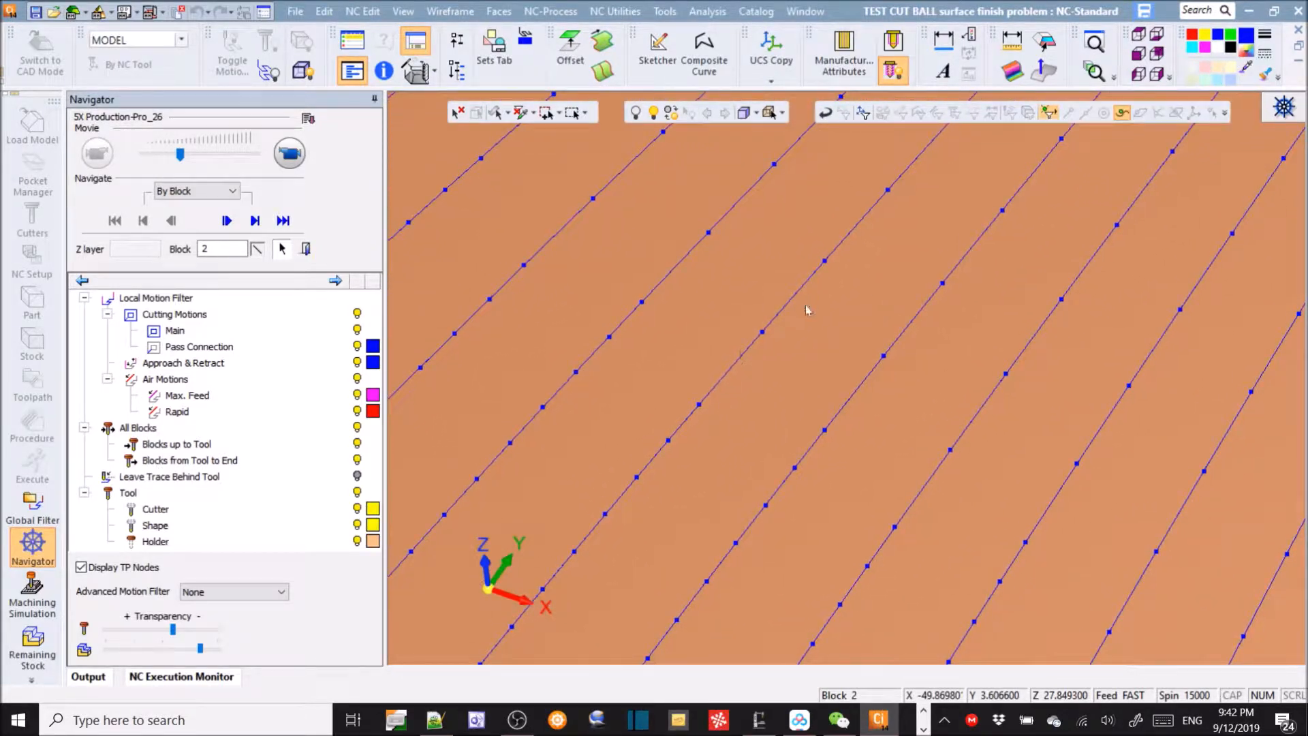
pyautogui.click(1011, 41)
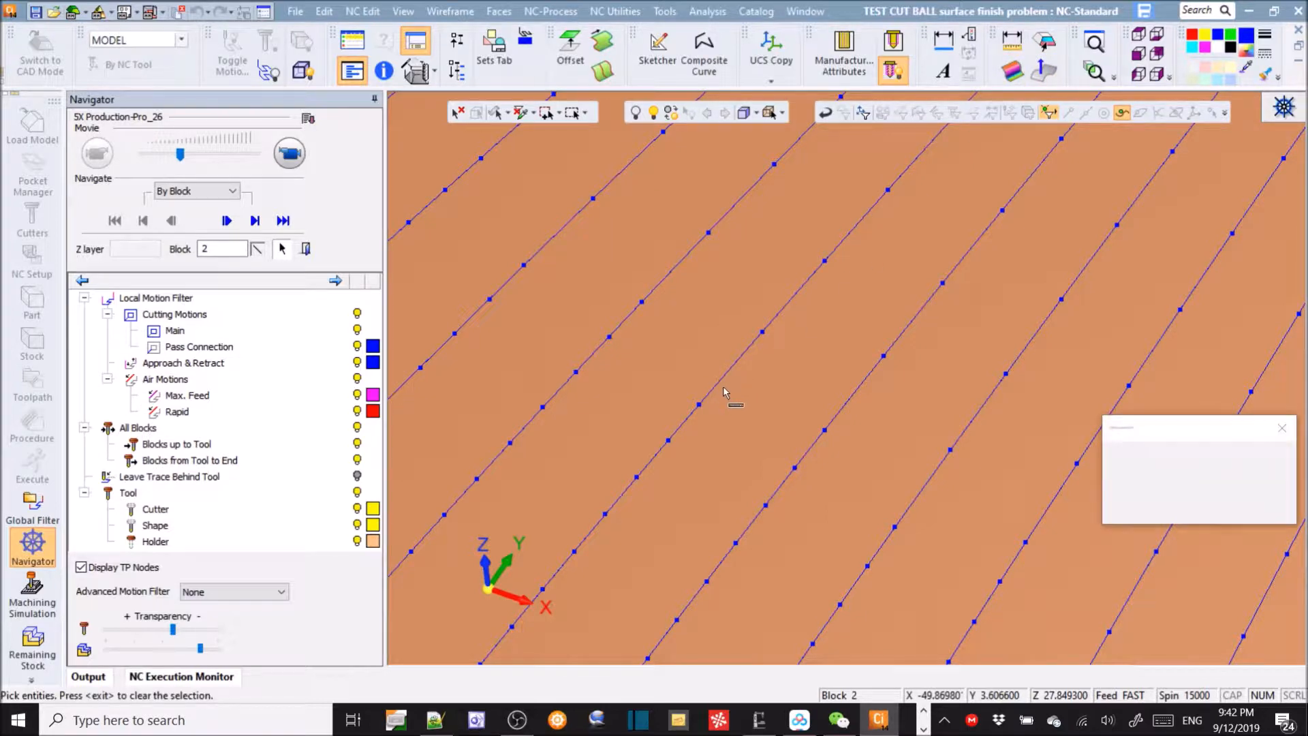
pyautogui.click(698, 405)
pyautogui.click(762, 333)
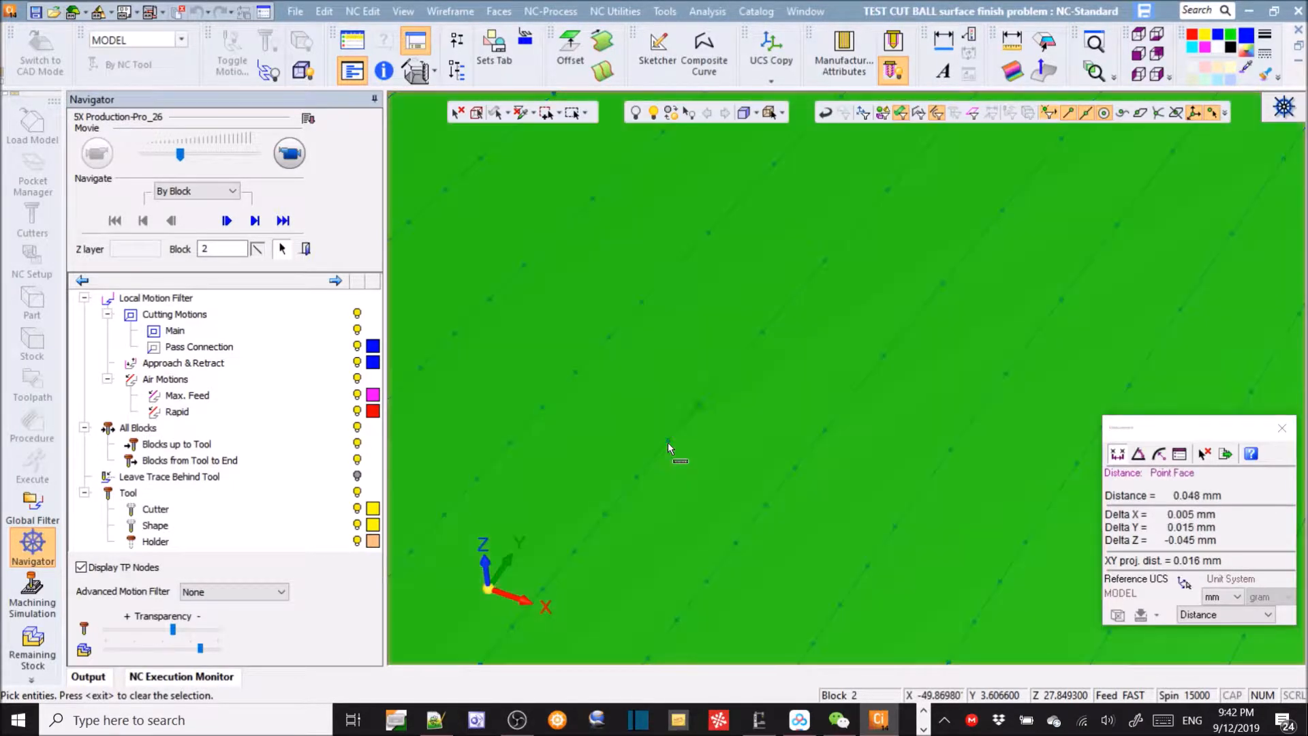
pyautogui.click(668, 442)
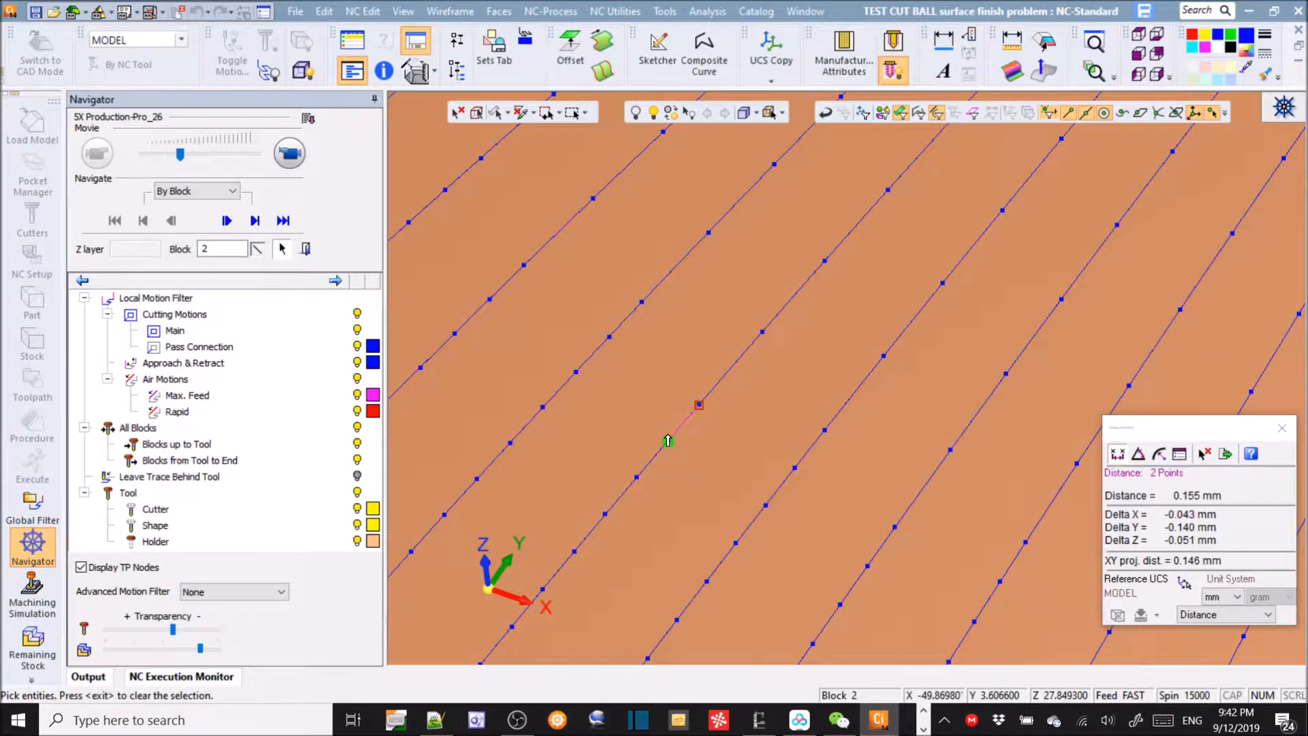
# Step: Try to measure between other toolpath nodes along the passes, and clear the picked points
pyautogui.scroll(-3, 803, 300)
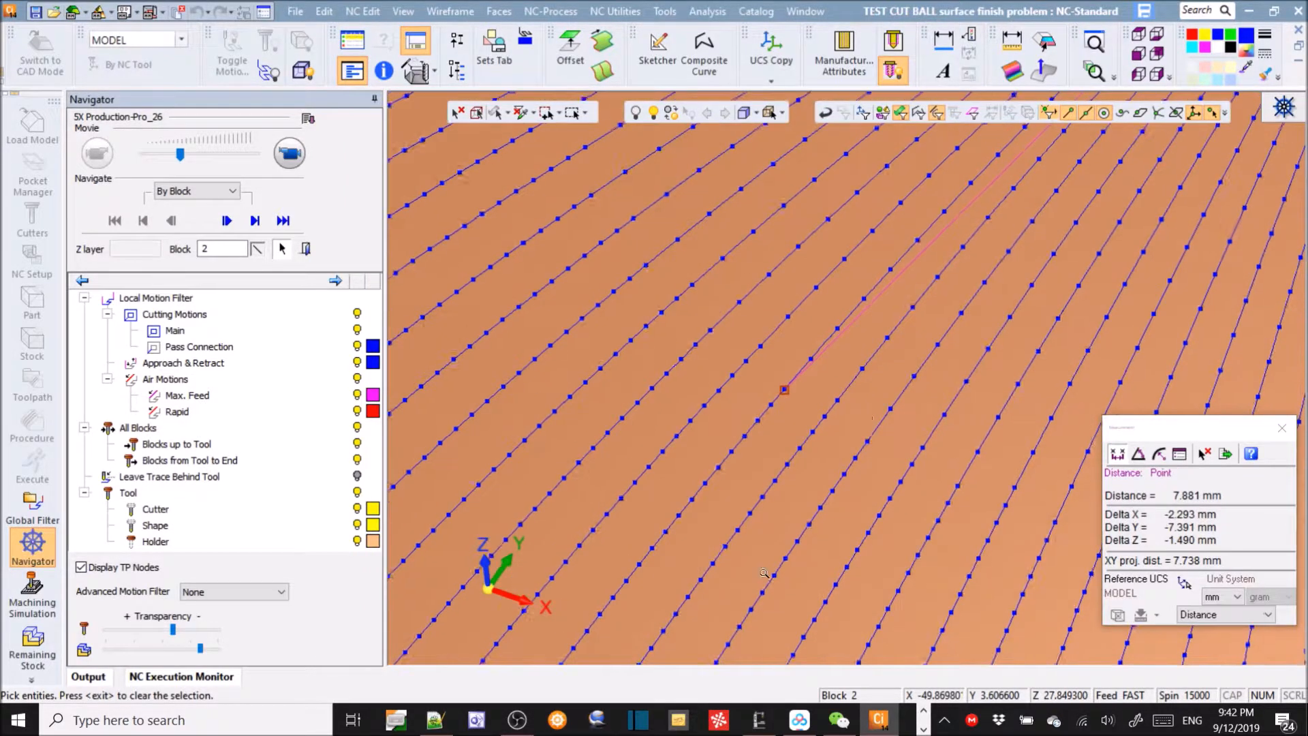
pyautogui.keyDown('ctrl'); pyautogui.moveTo(893, 342); pyautogui.dragTo(856, 349, button='middle'); pyautogui.keyUp('ctrl')
pyautogui.click(950, 224)
pyautogui.middleClick(795, 271)
pyautogui.click(784, 293)
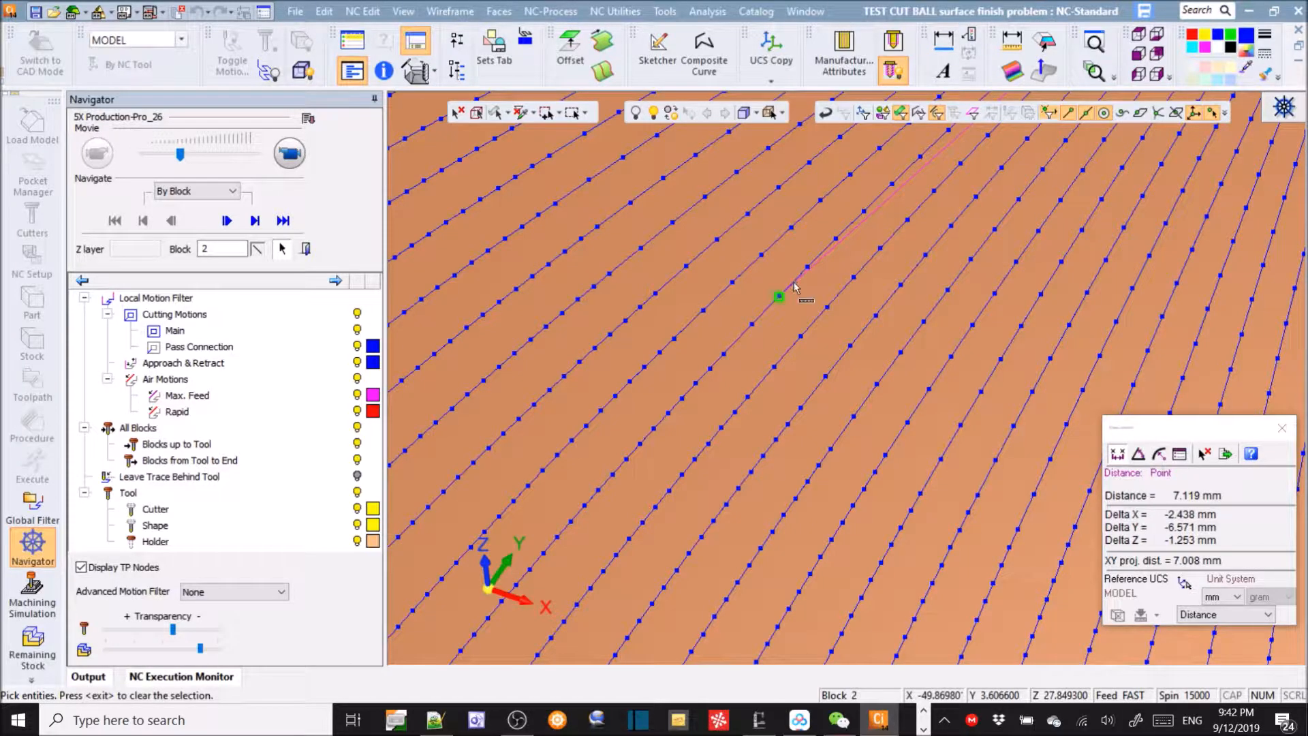
pyautogui.middleClick(801, 304)
pyautogui.keyDown('ctrl'); pyautogui.moveTo(807, 307); pyautogui.dragTo(826, 507, button='right'); pyautogui.keyUp('ctrl')
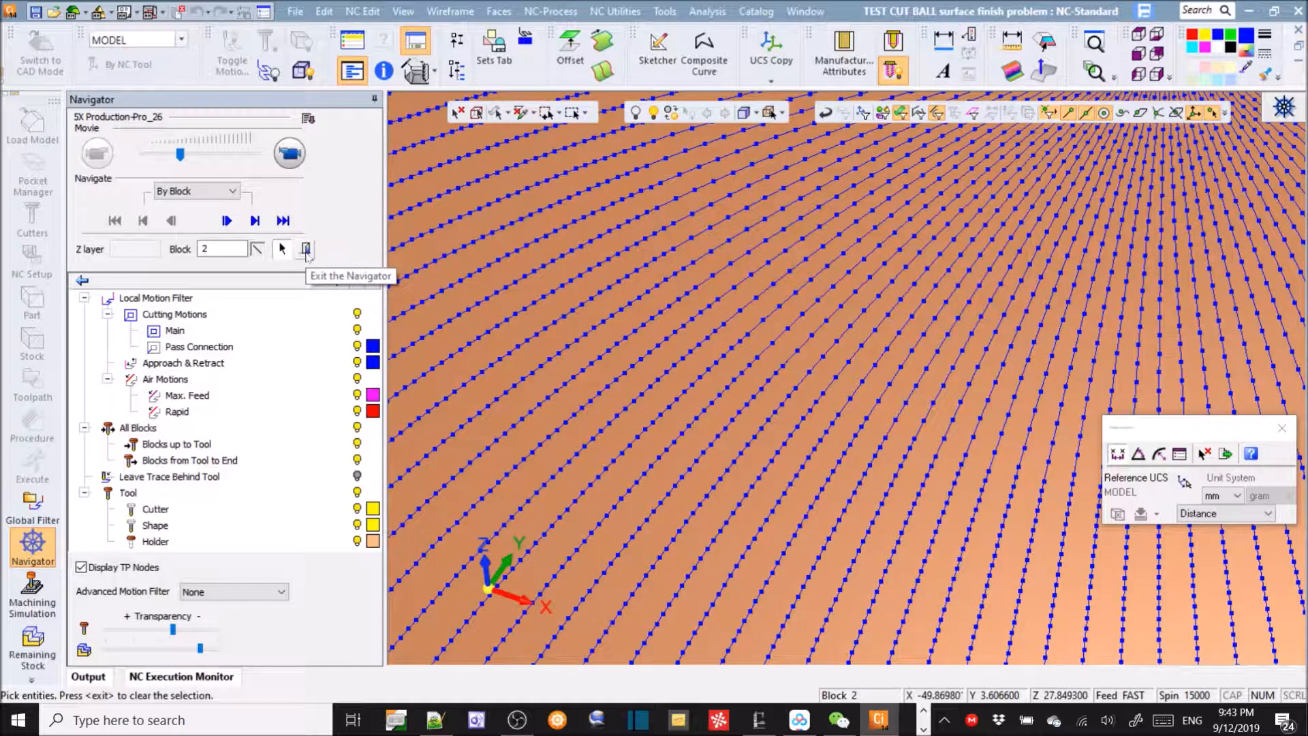
# Step: Examine the segment between two consecutive toolpath nodes on a single pass at close range
pyautogui.keyDown('ctrl'); pyautogui.moveTo(848, 414); pyautogui.dragTo(1053, 280, button='right'); pyautogui.keyUp('ctrl')
pyautogui.keyDown('ctrl'); pyautogui.moveTo(1015, 381); pyautogui.dragTo(1113, 235, button='right'); pyautogui.keyUp('ctrl')
pyautogui.keyDown('ctrl'); pyautogui.moveTo(939, 375); pyautogui.dragTo(1035, 301, button='middle'); pyautogui.keyUp('ctrl')
pyautogui.keyDown('ctrl'); pyautogui.moveTo(954, 398); pyautogui.dragTo(896, 321, button='right'); pyautogui.keyUp('ctrl')
pyautogui.keyDown('ctrl'); pyautogui.moveTo(896, 321); pyautogui.dragTo(974, 397, button='middle'); pyautogui.keyUp('ctrl')
pyautogui.keyDown('ctrl'); pyautogui.moveTo(974, 397); pyautogui.dragTo(982, 294, button='right'); pyautogui.keyUp('ctrl')
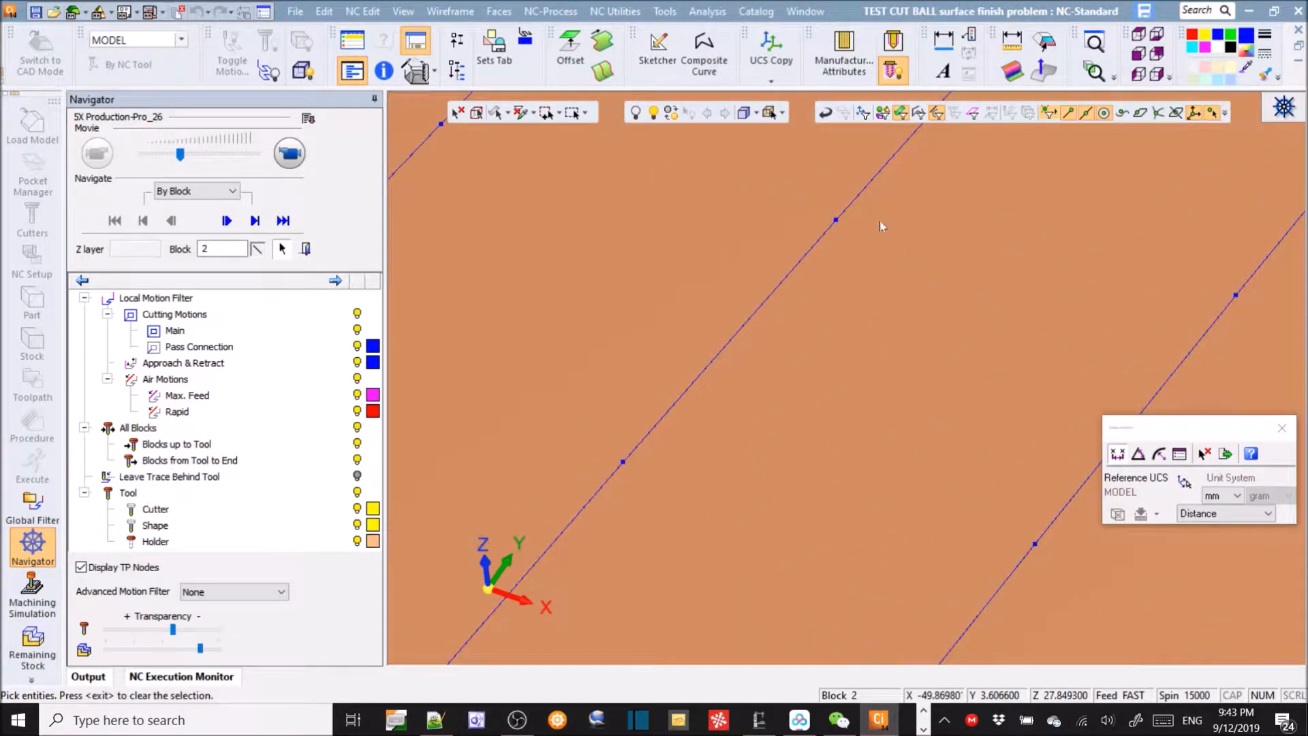
pyautogui.click(816, 233)
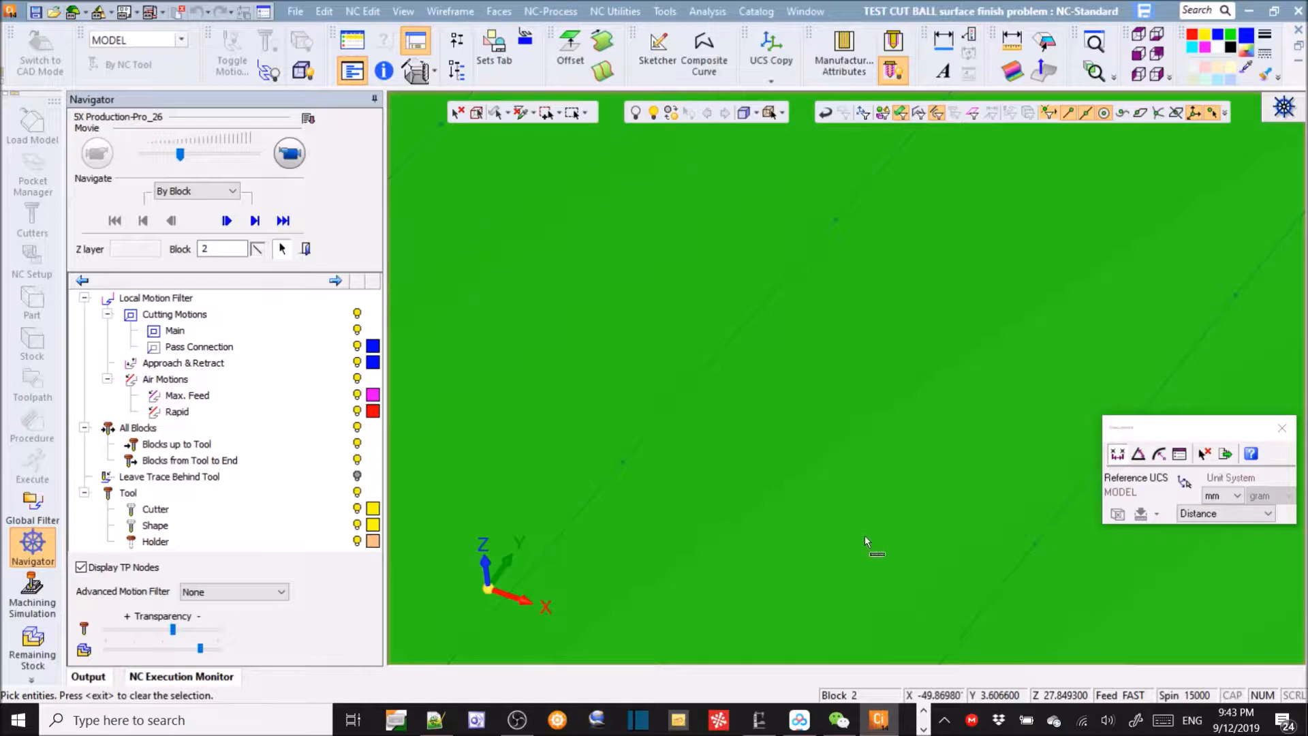
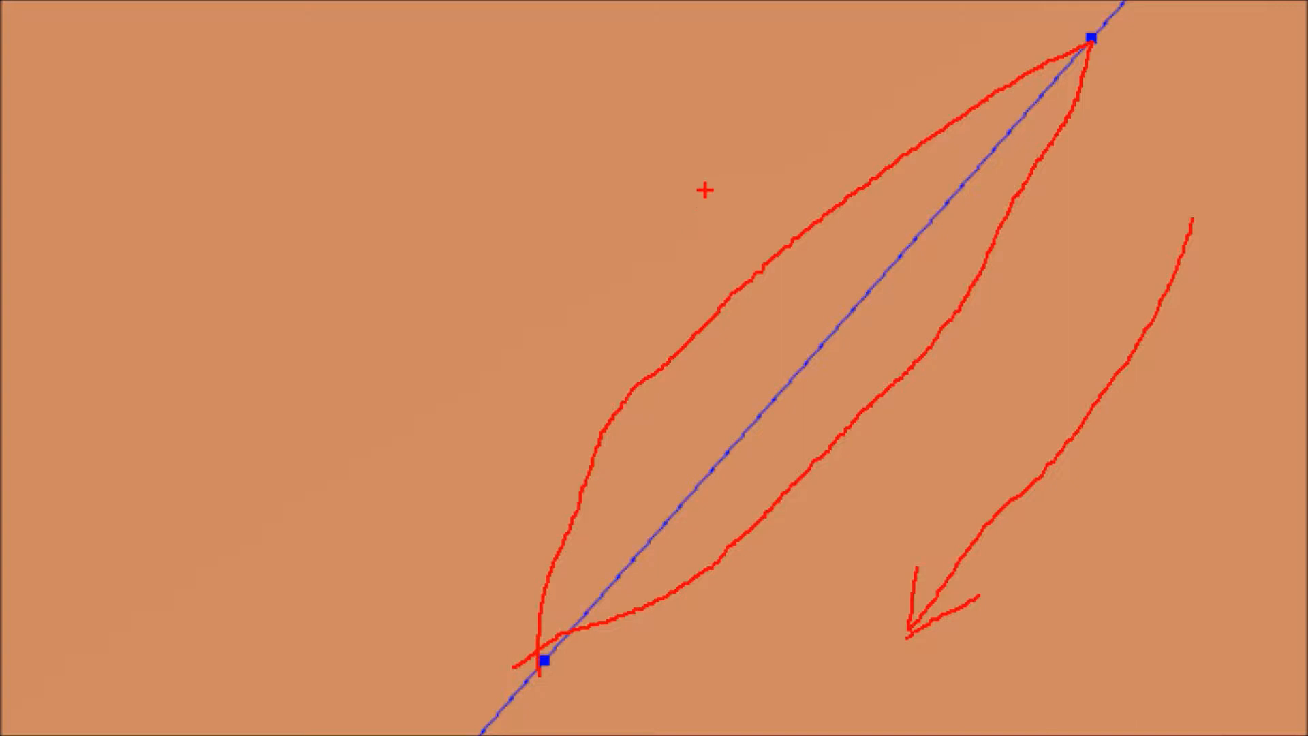
pyautogui.hotkey('ctrl', 'z')
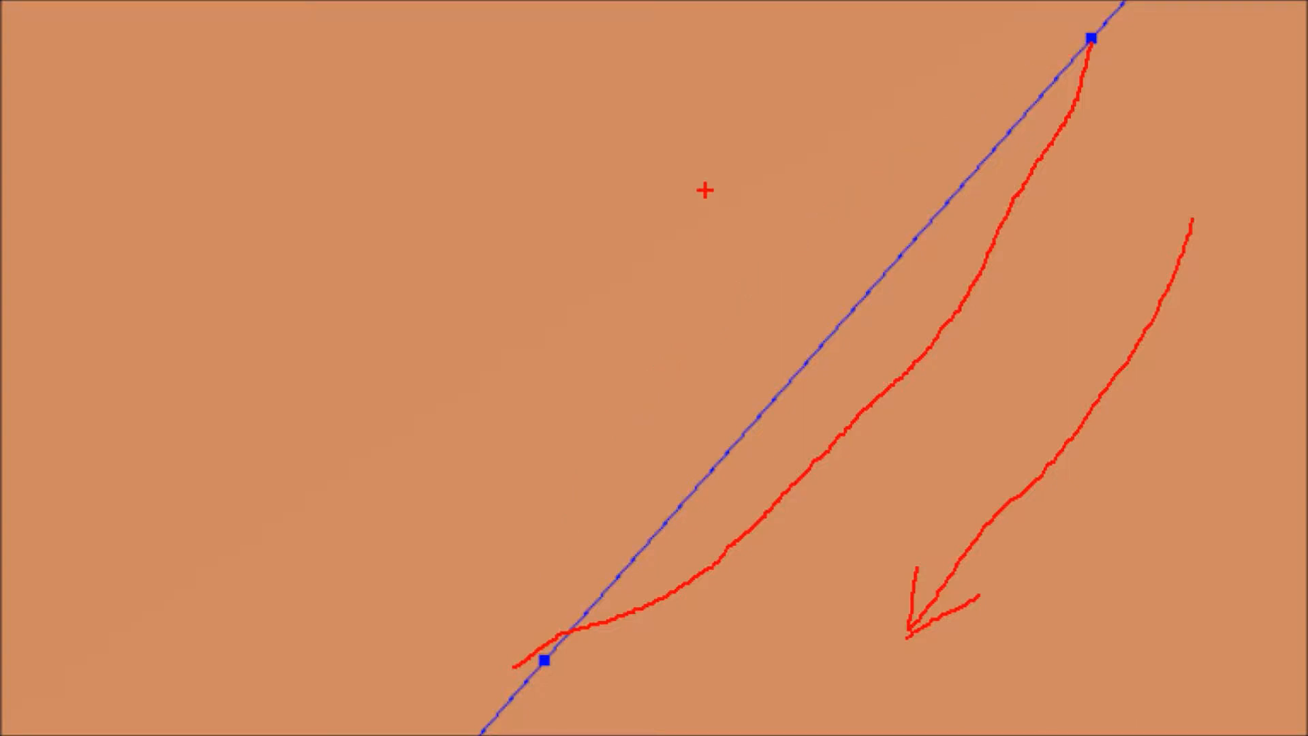
pyautogui.hotkey('ctrl', 'z')
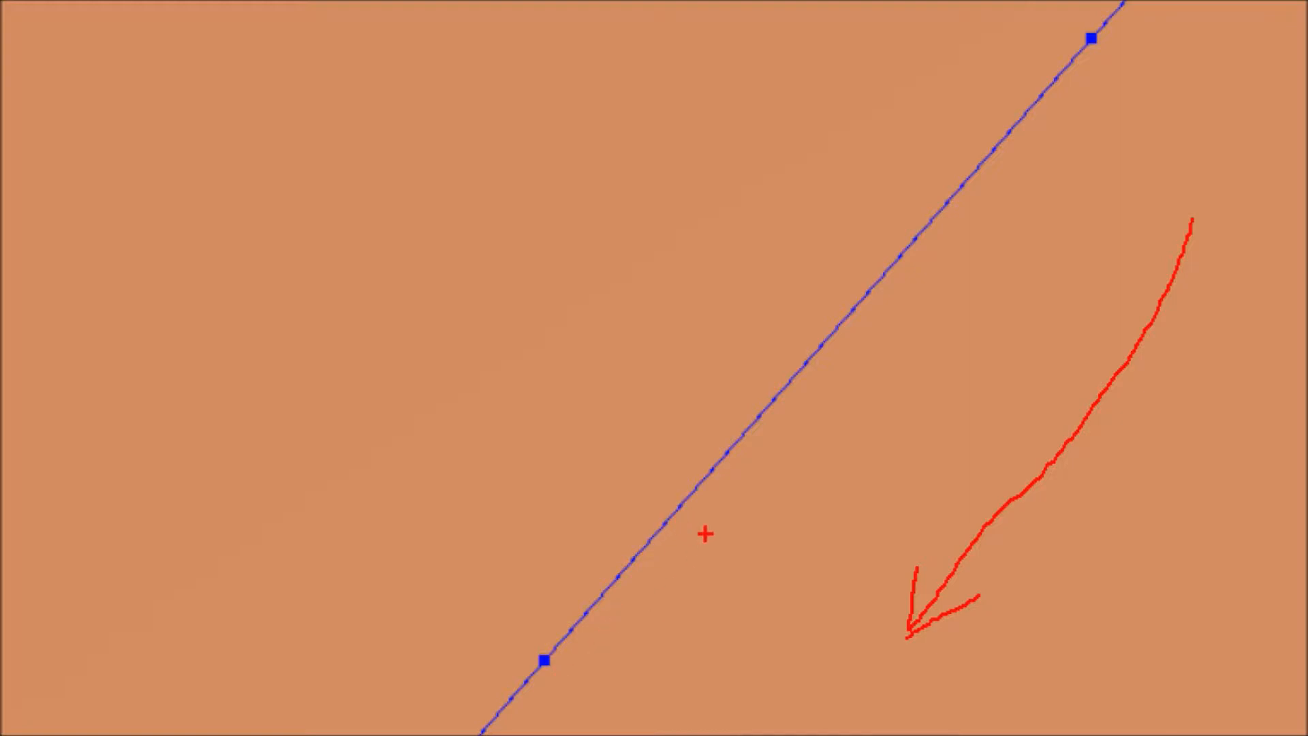
pyautogui.moveTo(709, 487)
pyautogui.mouseDown()
pyautogui.moveTo(698, 482)
pyautogui.moveTo(696, 507)
pyautogui.mouseUp()
pyautogui.moveTo(946, 237)
pyautogui.mouseDown()
pyautogui.moveTo(911, 230)
pyautogui.moveTo(916, 248)
pyautogui.mouseUp()
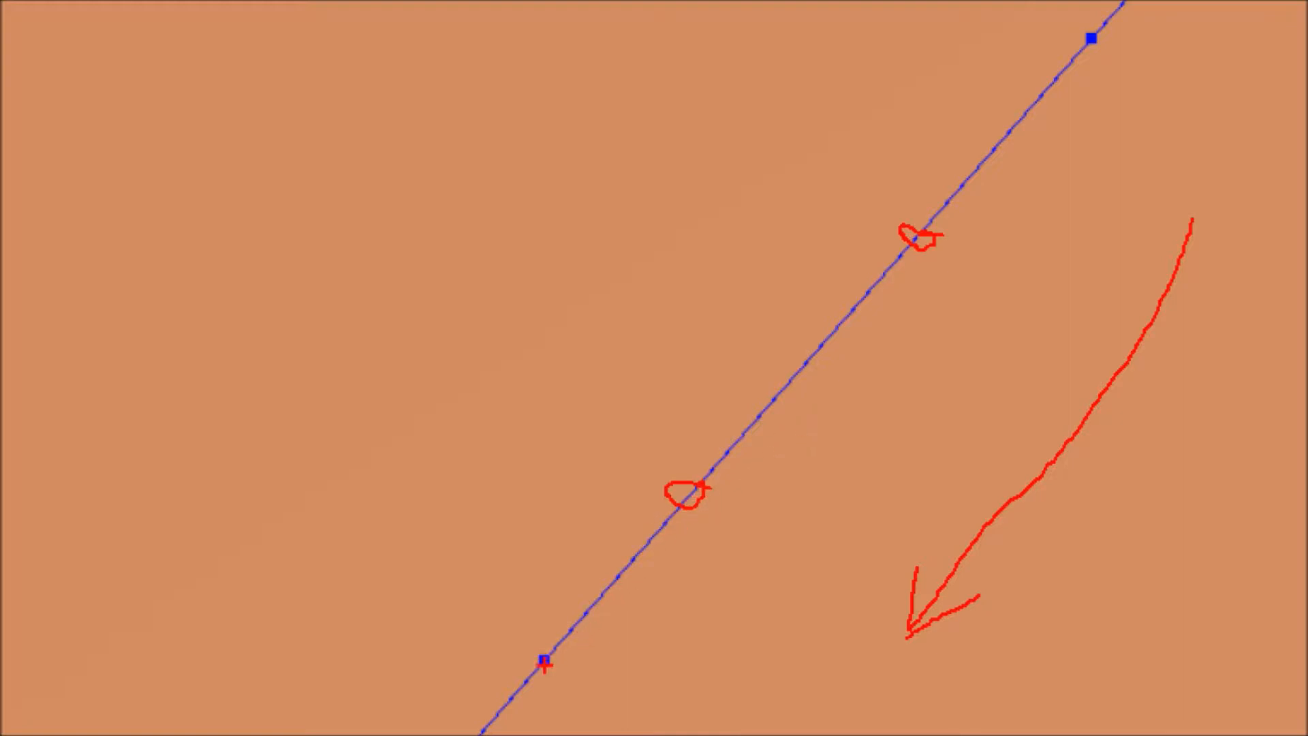
pyautogui.moveTo(580, 640); pyautogui.dragTo(679, 536)
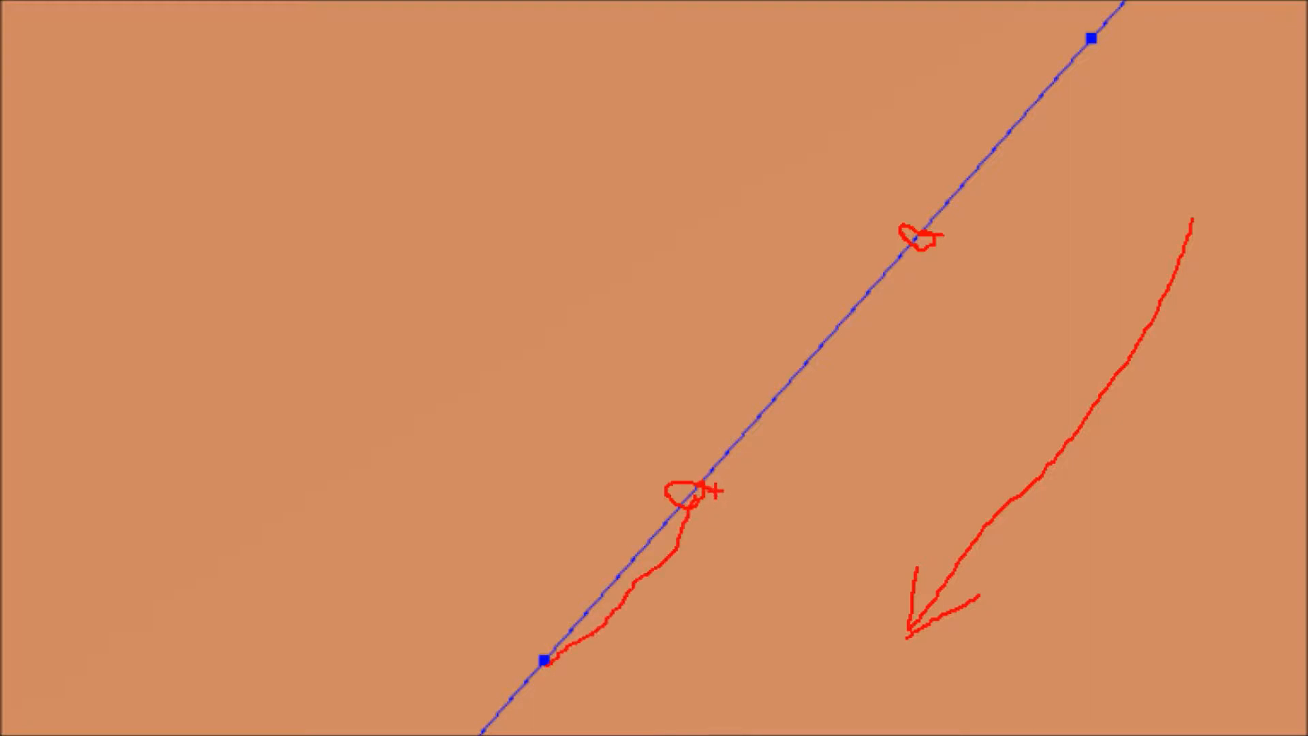
pyautogui.moveTo(703, 486)
pyautogui.mouseDown()
pyautogui.moveTo(744, 470)
pyautogui.moveTo(840, 382)
pyautogui.moveTo(921, 242)
pyautogui.moveTo(995, 203)
pyautogui.moveTo(1076, 66)
pyautogui.mouseUp()
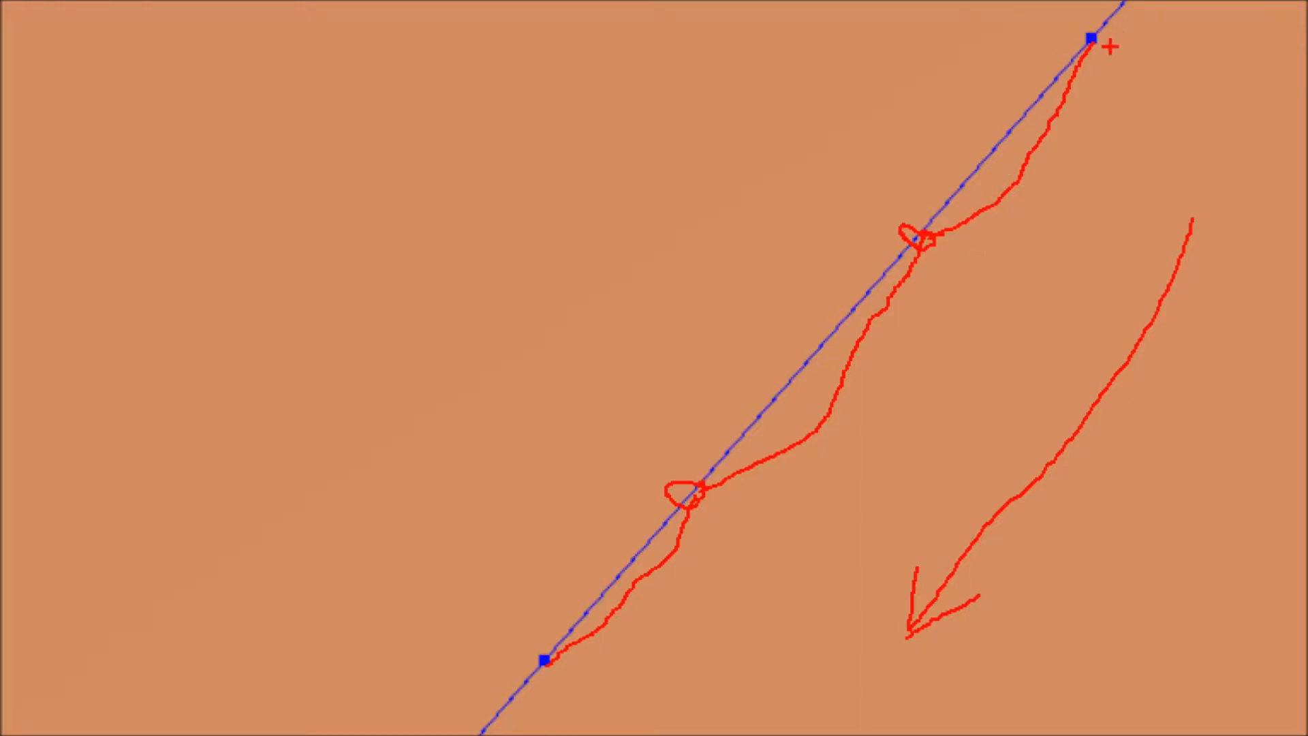
pyautogui.moveTo(1090, 41)
pyautogui.mouseDown()
pyautogui.moveTo(1007, 274)
pyautogui.moveTo(921, 422)
pyautogui.moveTo(831, 530)
pyautogui.moveTo(683, 617)
pyautogui.moveTo(535, 677)
pyautogui.mouseUp()
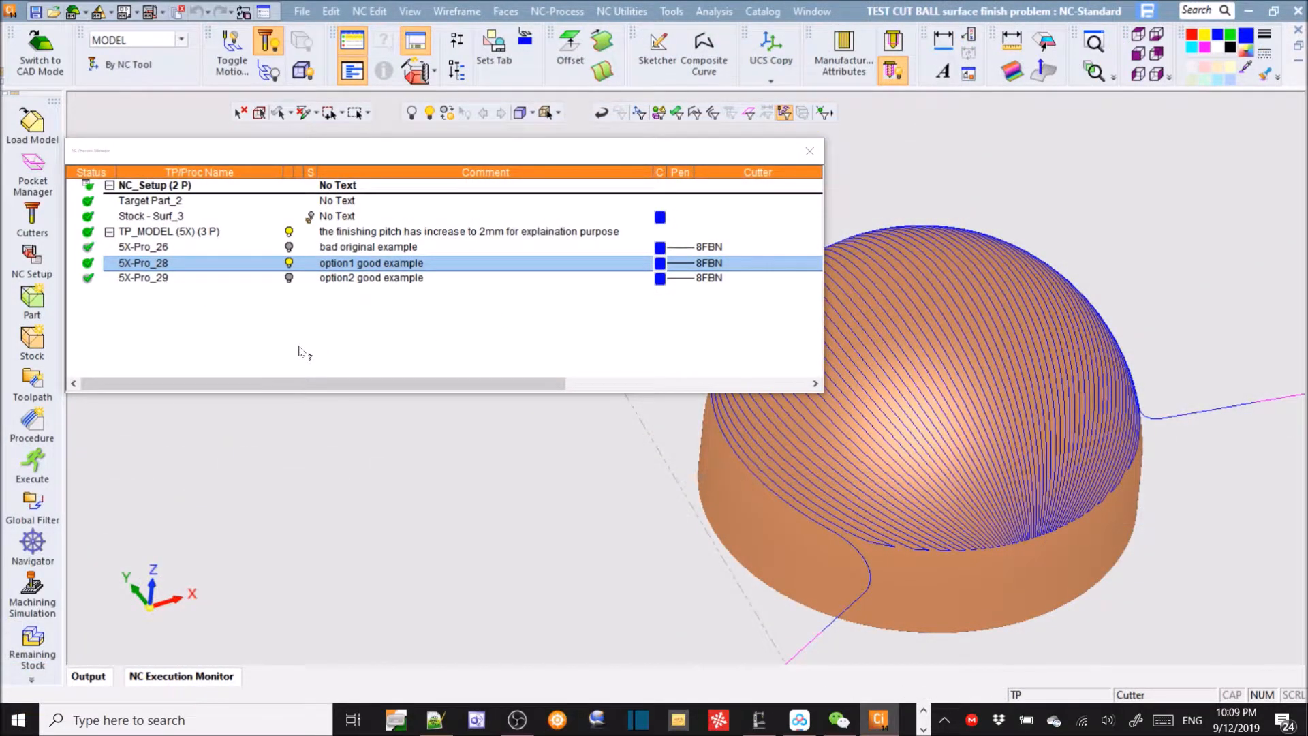
# Step: Display the toolpath of 5X-Pro_26 in place of 5X-Pro_28 and view its passes over the ball
pyautogui.click(289, 263)
pyautogui.click(290, 249)
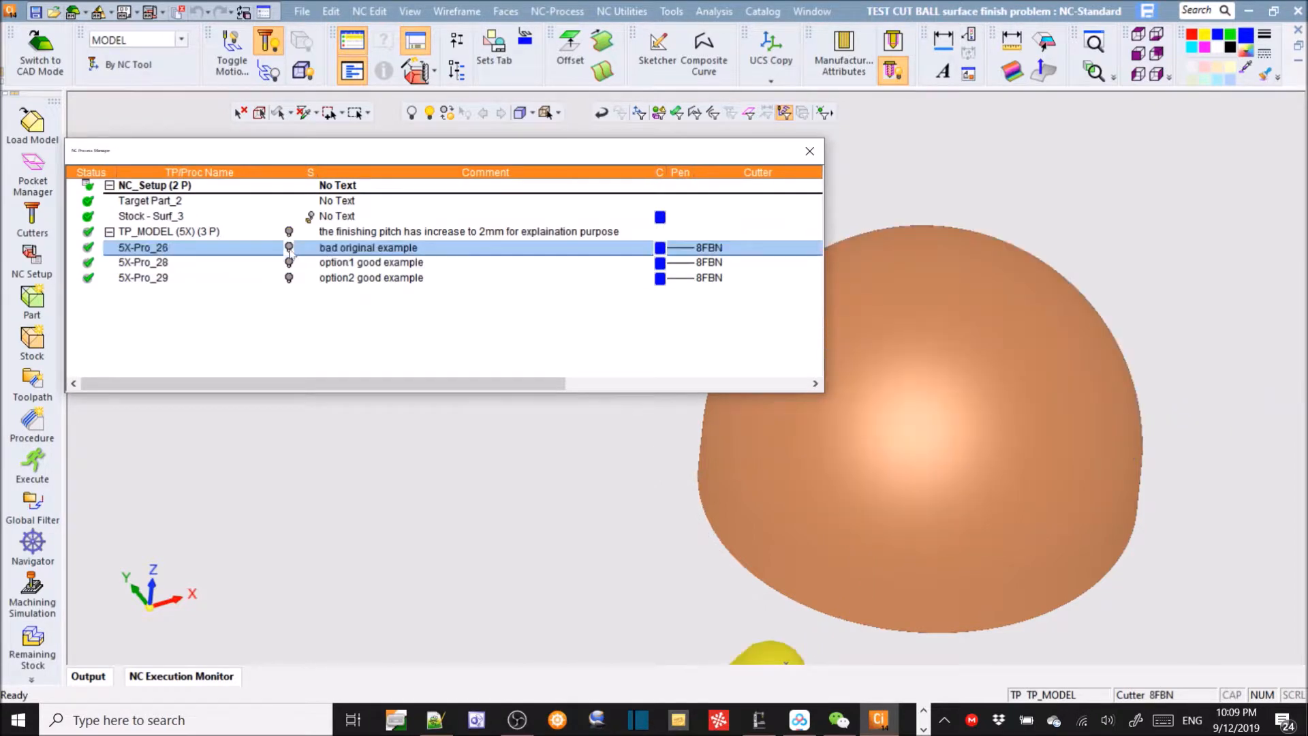
pyautogui.moveTo(1052, 446); pyautogui.dragTo(963, 427, button='middle')
pyautogui.keyDown('ctrl'); pyautogui.moveTo(992, 341); pyautogui.dragTo(854, 396, button='middle'); pyautogui.keyUp('ctrl')
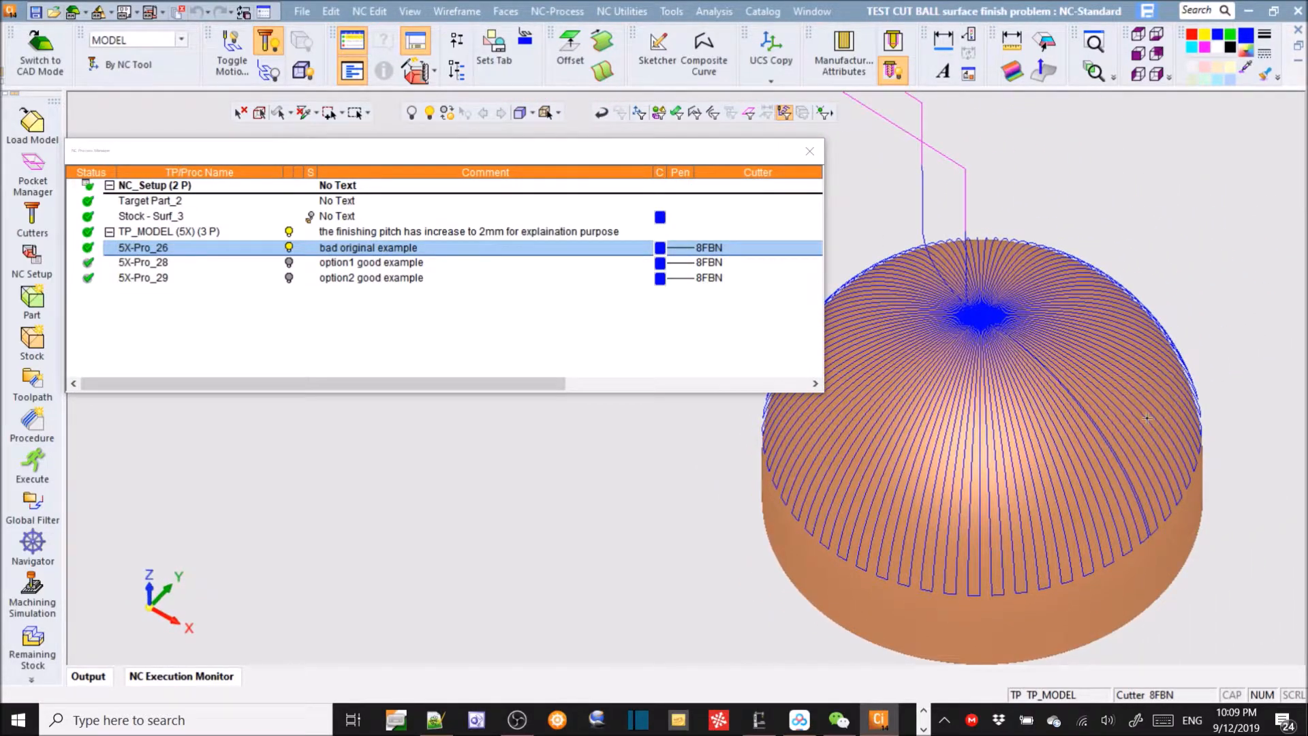
# Step: Hide the toolpath of 5X-Pro_26, display that of 5X-Pro_28, and view its passes over the ball
pyautogui.click(289, 248)
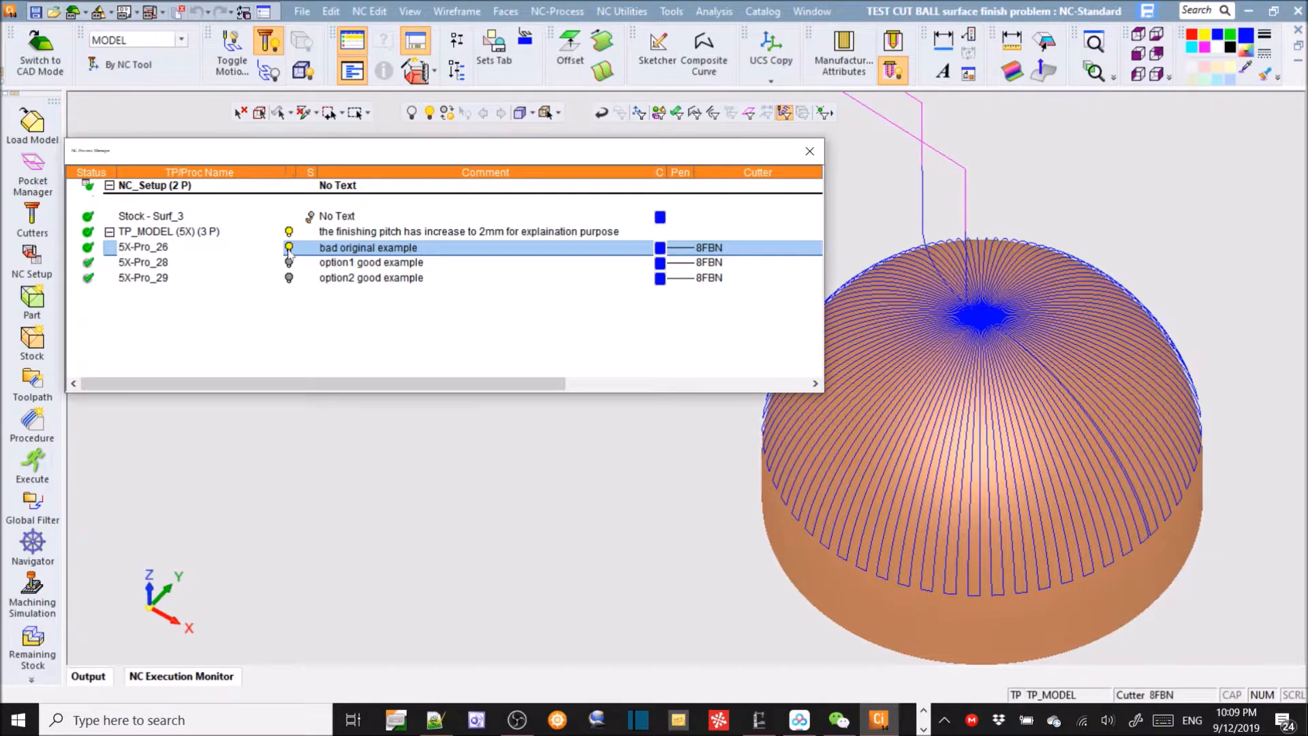
pyautogui.click(199, 268)
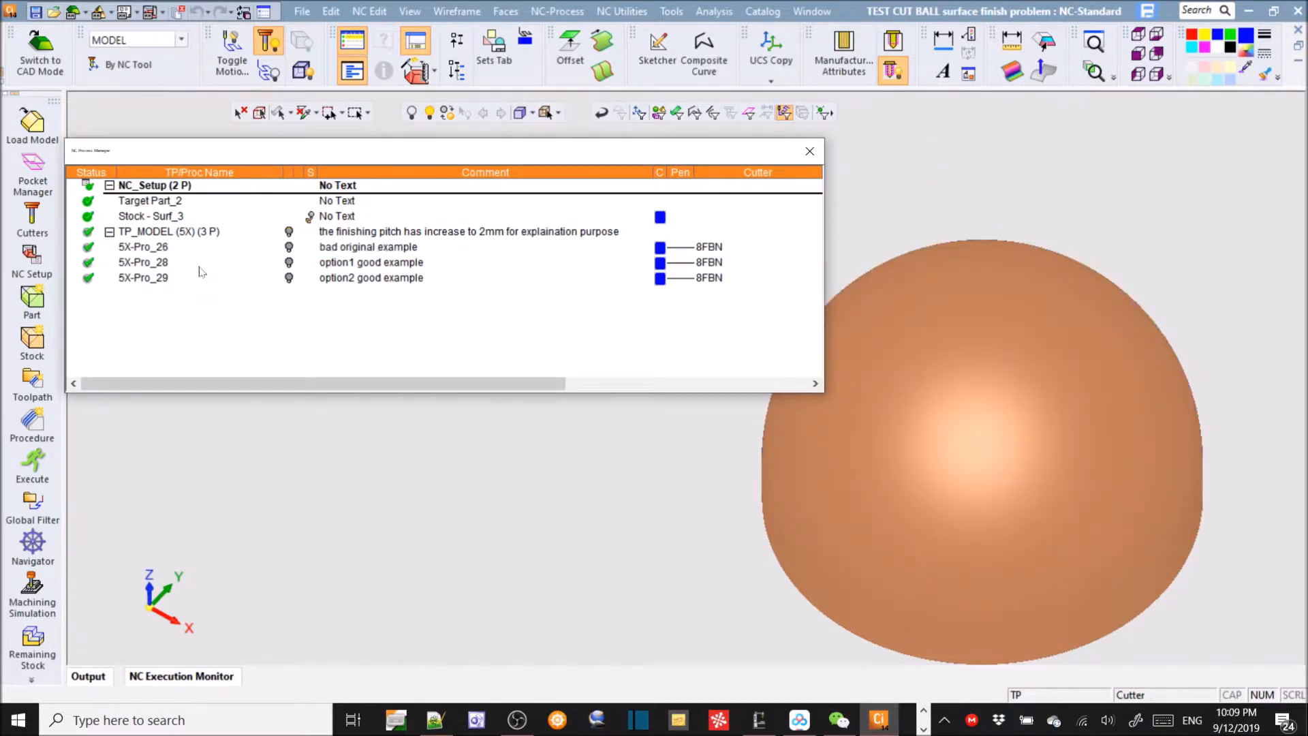
pyautogui.click(289, 263)
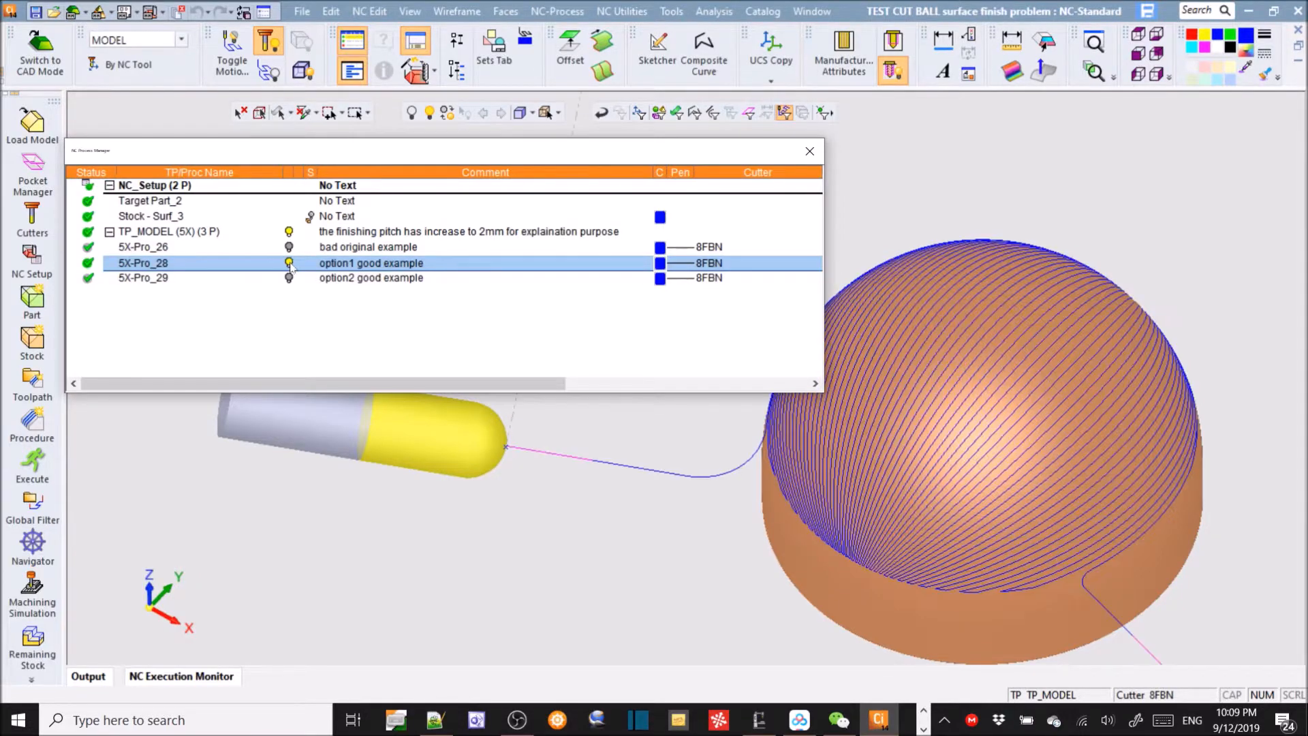
pyautogui.moveTo(1208, 376); pyautogui.dragTo(1028, 410, button='middle')
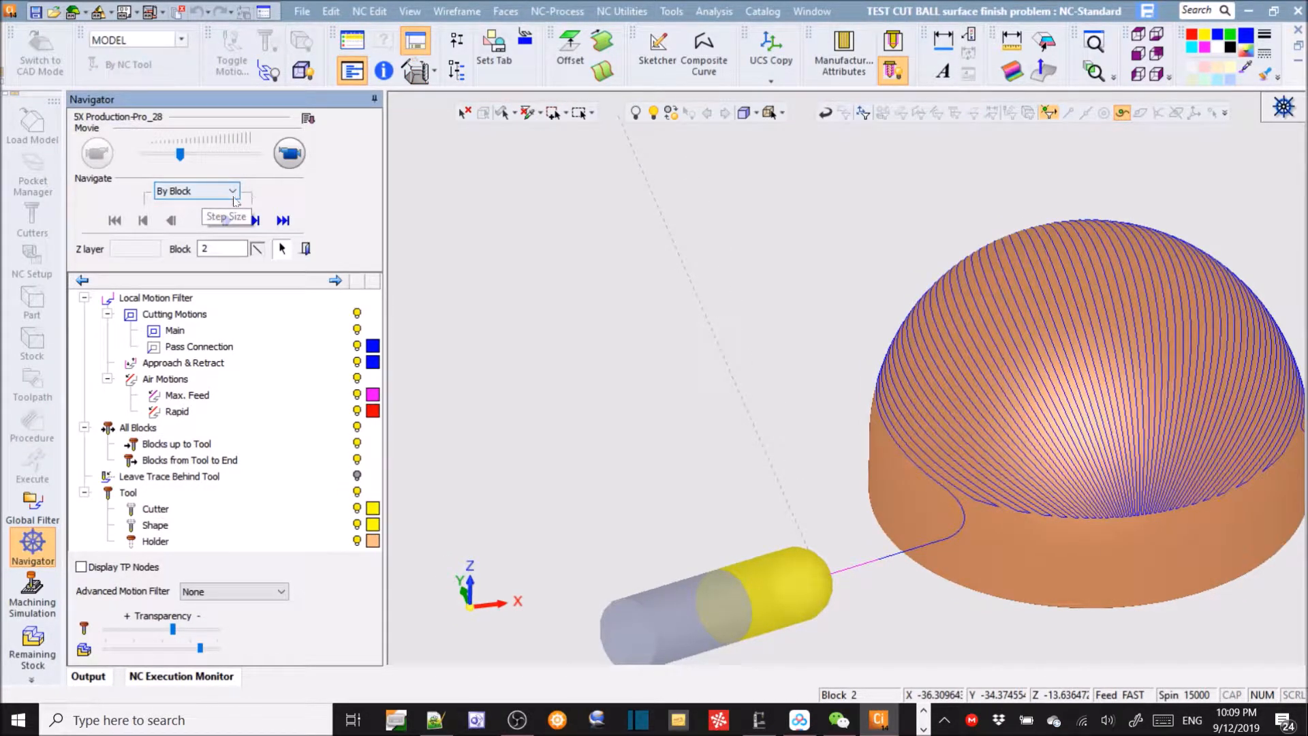
# Step: Play the tool motion of 5X-Pro_28 in the Navigator at maximum speed, pause it on the ball, and exit the Navigator
pyautogui.moveTo(181, 156); pyautogui.dragTo(279, 154)
pyautogui.click(289, 154)
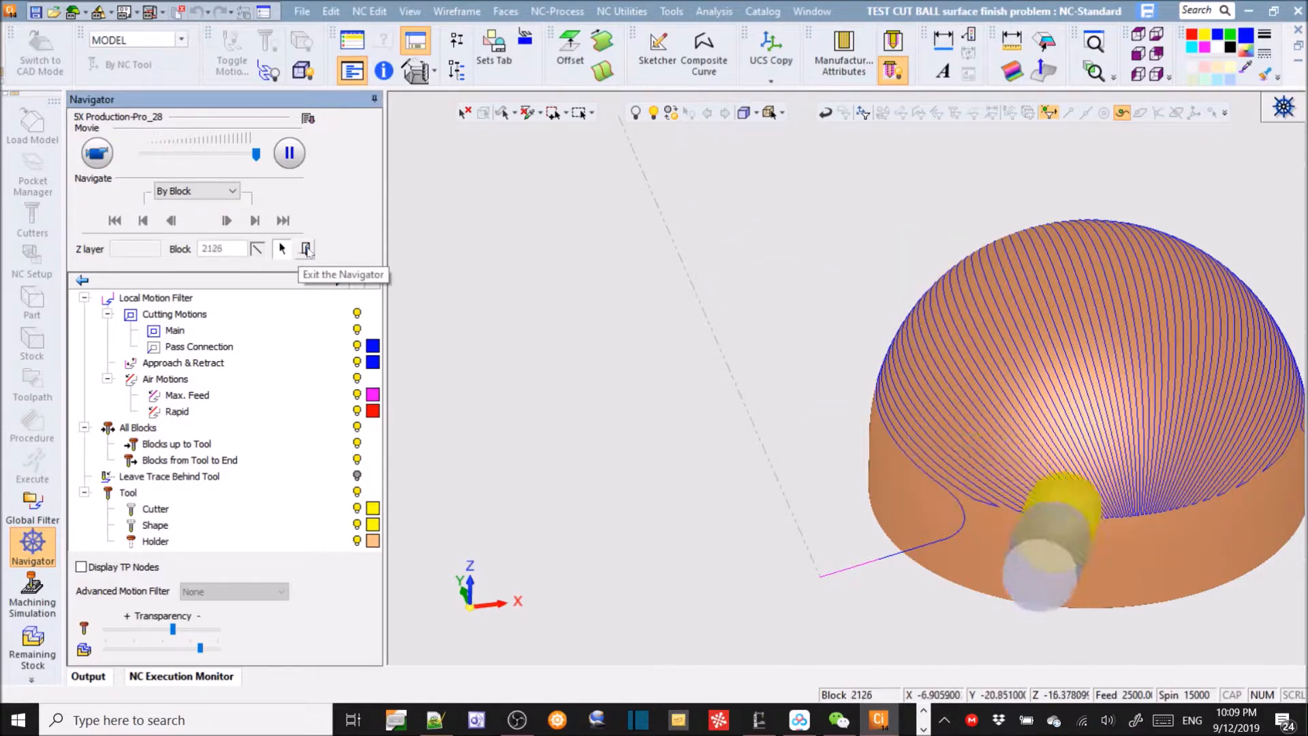
pyautogui.click(297, 155)
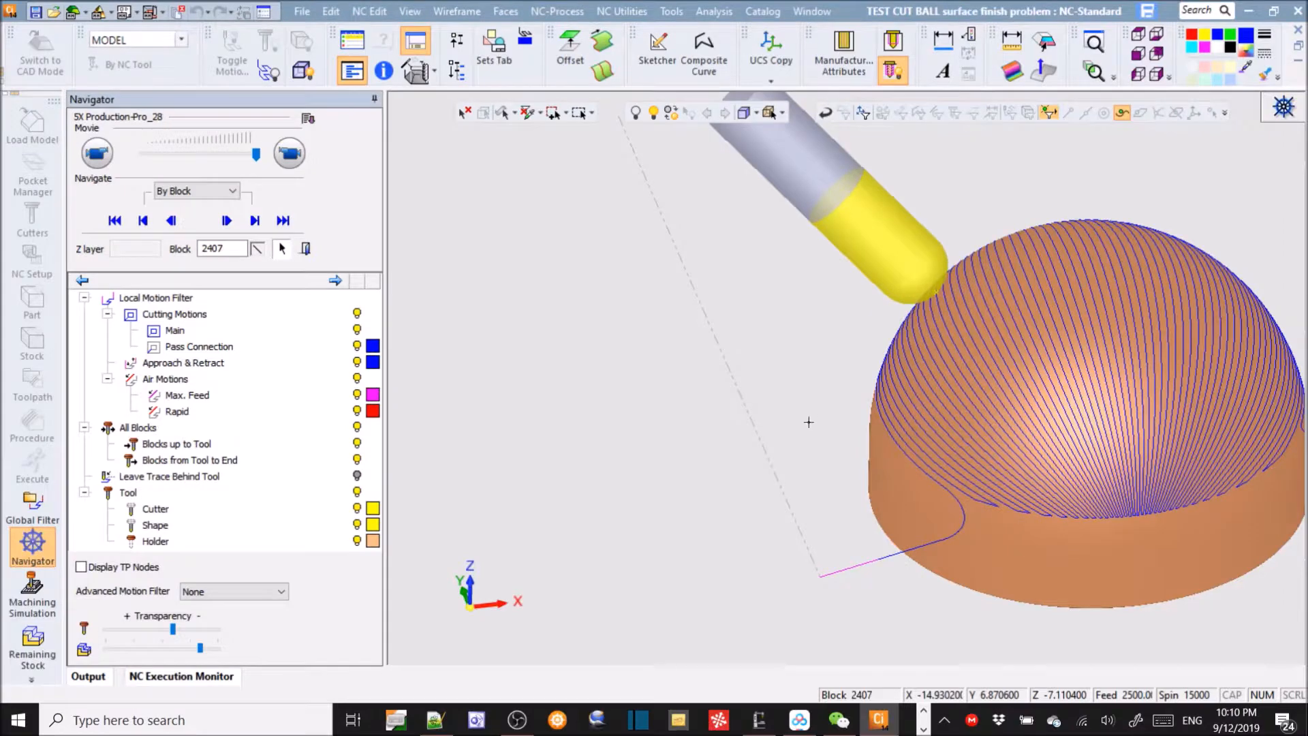
pyautogui.moveTo(952, 499); pyautogui.dragTo(574, 444, button='middle')
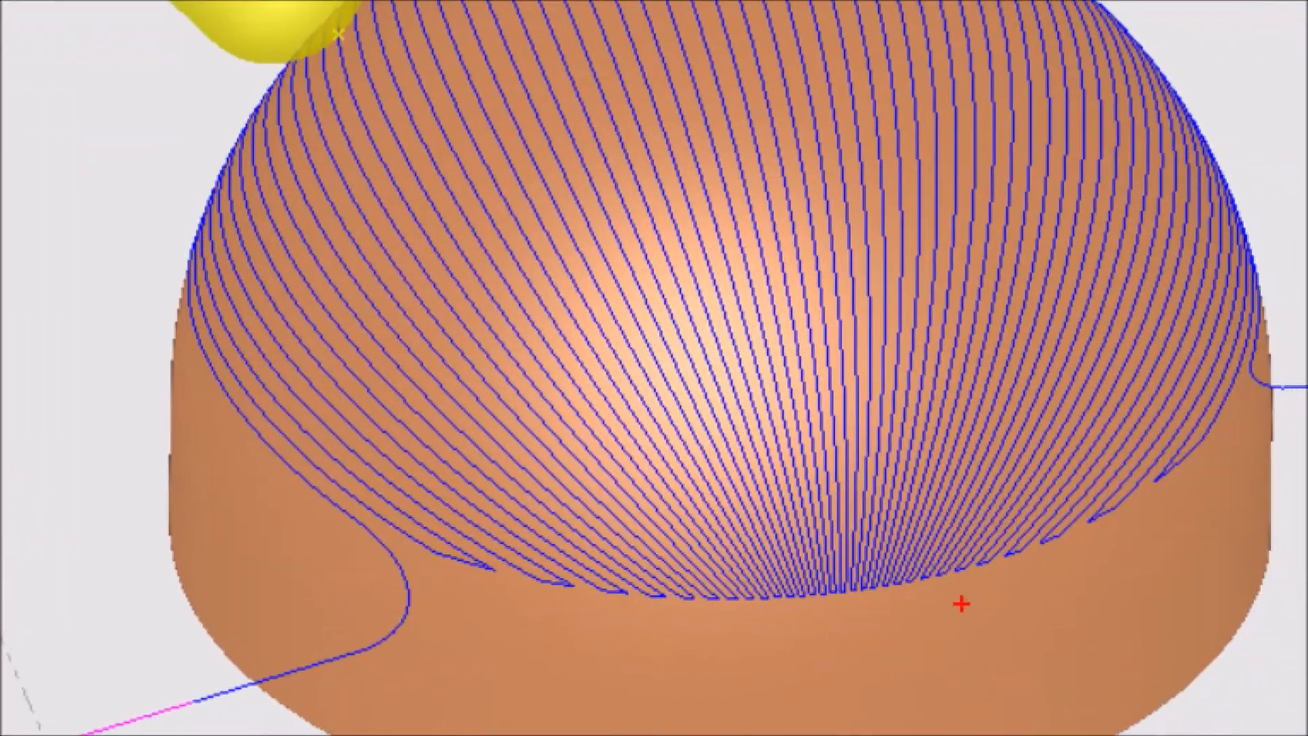
pyautogui.moveTo(399, 551)
pyautogui.mouseDown()
pyautogui.moveTo(637, 598)
pyautogui.moveTo(1007, 579)
pyautogui.moveTo(1182, 465)
pyautogui.mouseUp()
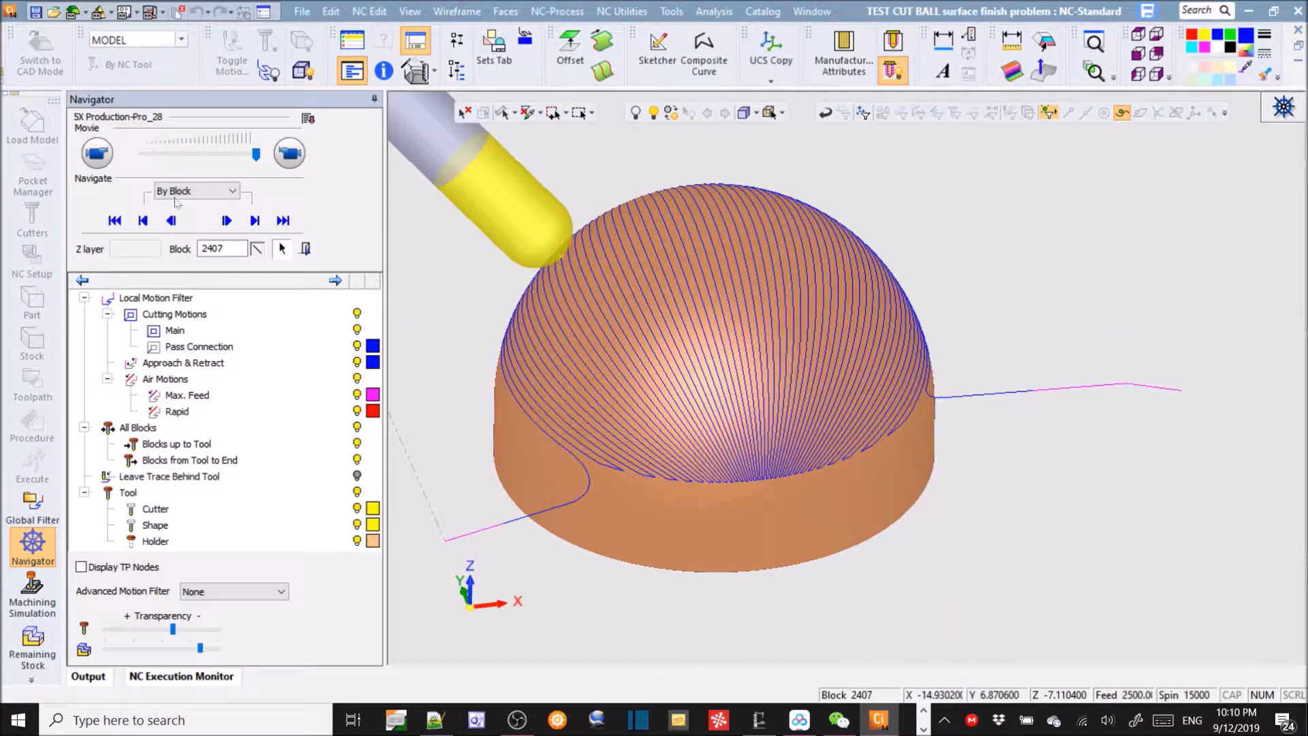
pyautogui.click(304, 249)
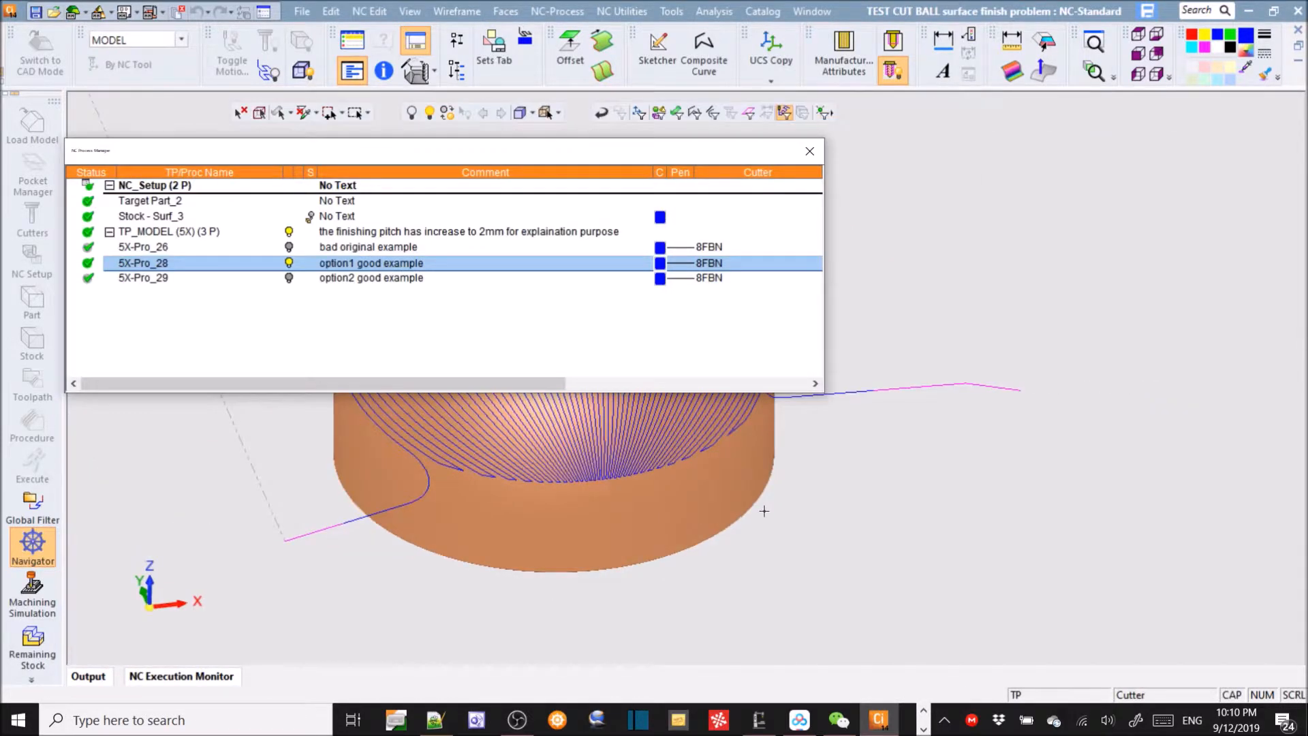
# Step: Open the 5X-Pro_28 procedure for editing and inspect its drive surface tolerance
pyautogui.keyDown('ctrl'); pyautogui.moveTo(965, 536); pyautogui.dragTo(1285, 595, button='middle'); pyautogui.keyUp('ctrl')
pyautogui.doubleClick(141, 274)
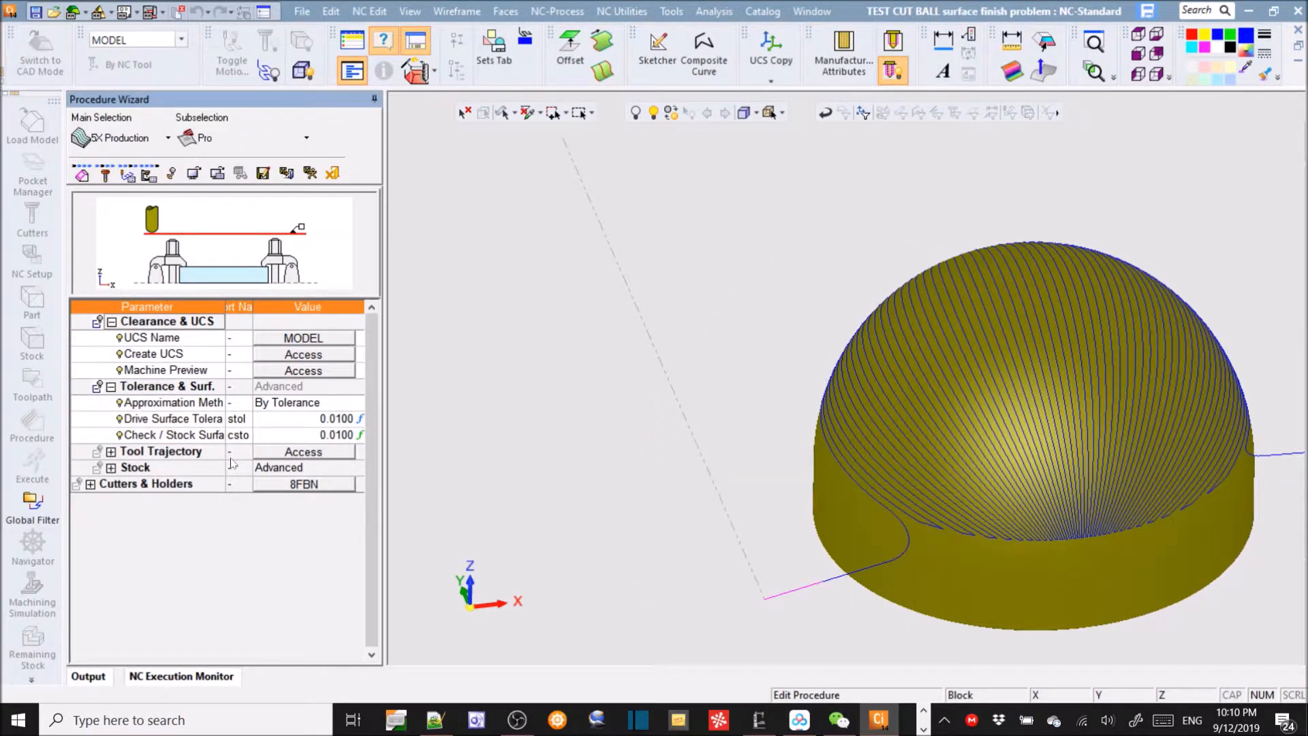
pyautogui.click(269, 420)
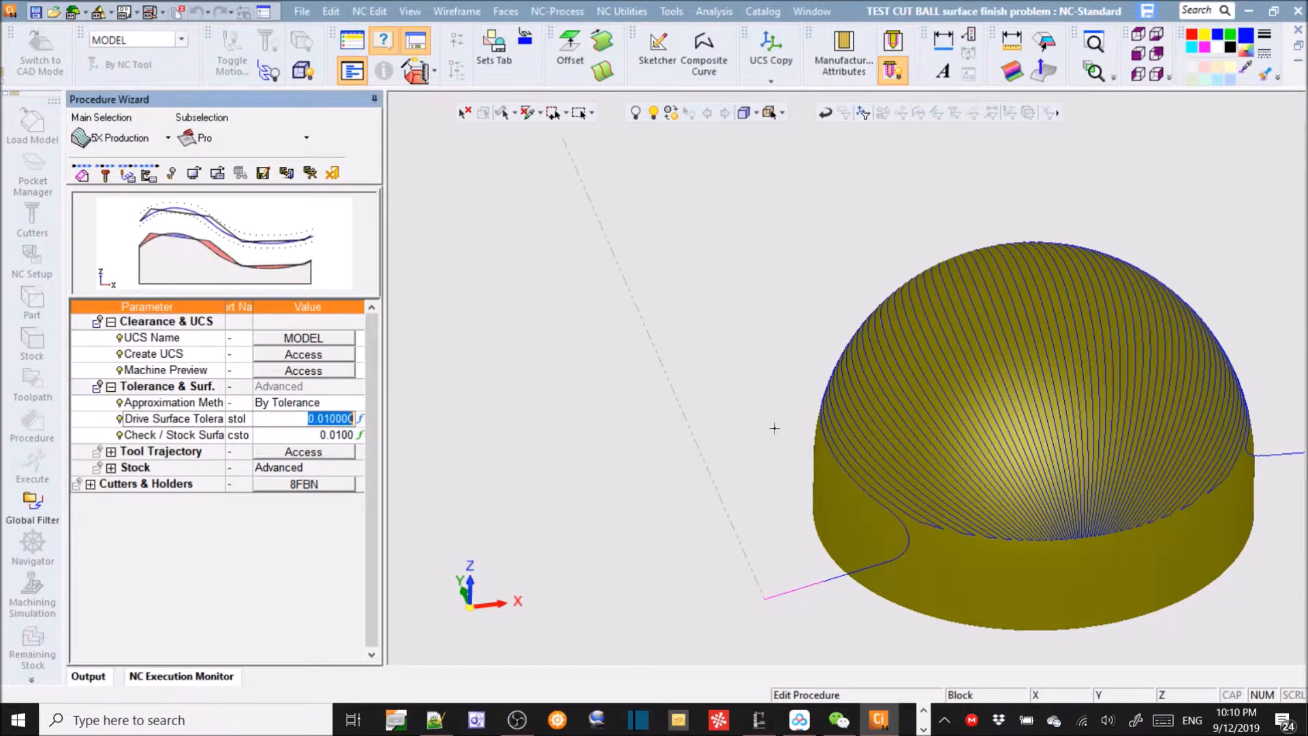
pyautogui.click(197, 417)
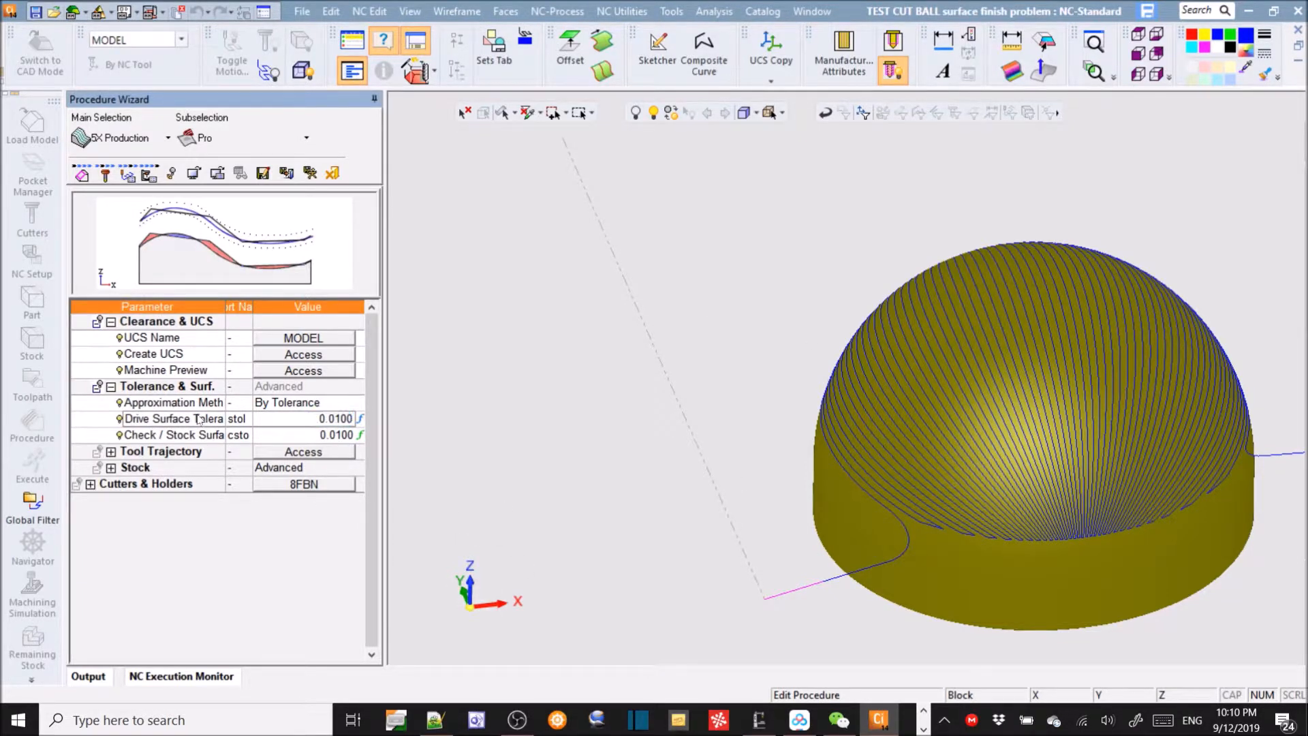
# Step: Try a drive surface tolerance of 0.003 and set it back to 0.01
pyautogui.click(306, 420)
pyautogui.press('BackSpace')
pyautogui.press('Return')
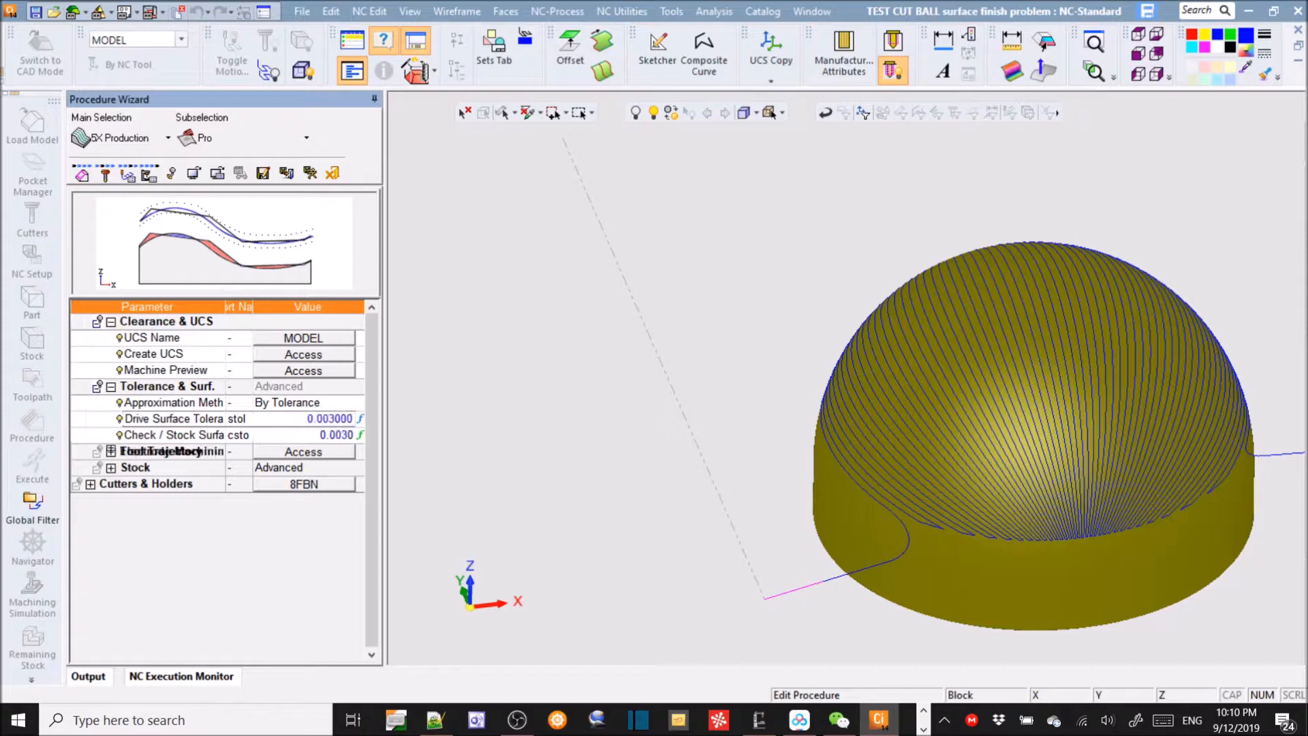
pyautogui.click(306, 421)
pyautogui.write('01')
pyautogui.press('Return')
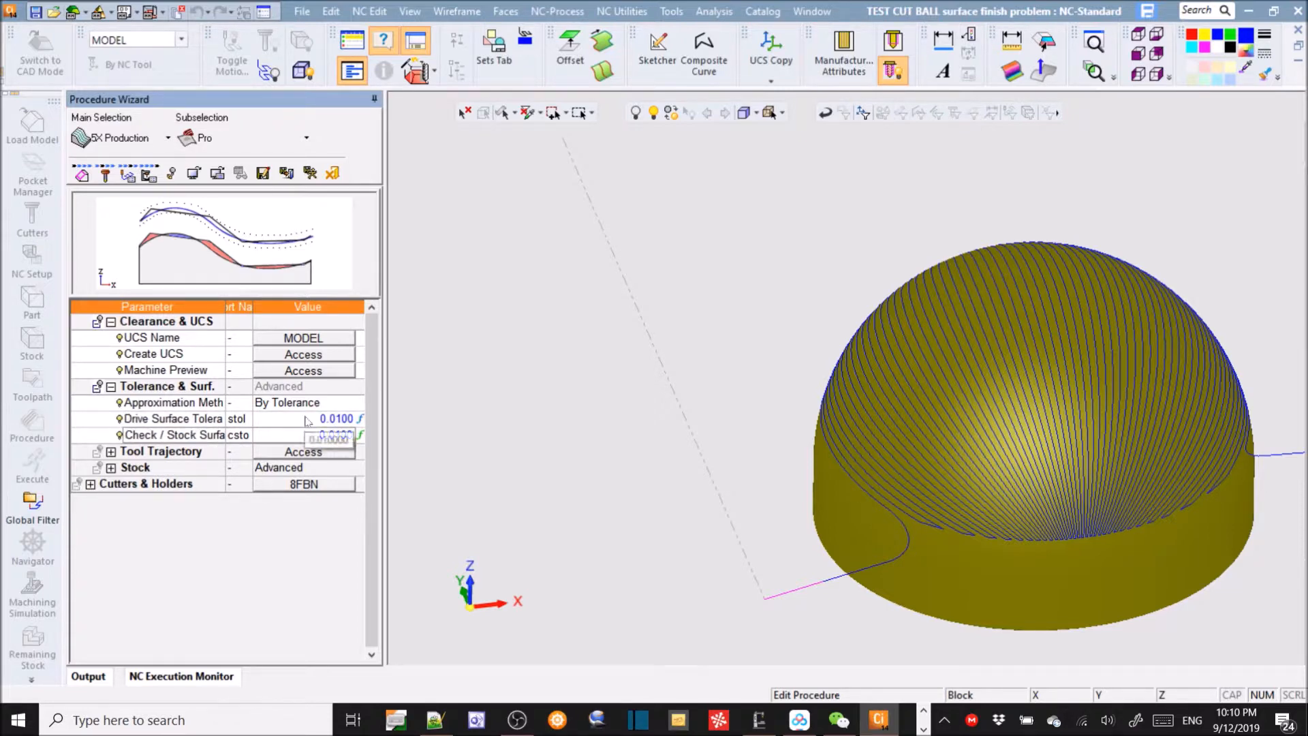
# Step: Open the tool trajectory settings of the procedure and examine the surface paths pattern and maximum stepover
pyautogui.click(318, 456)
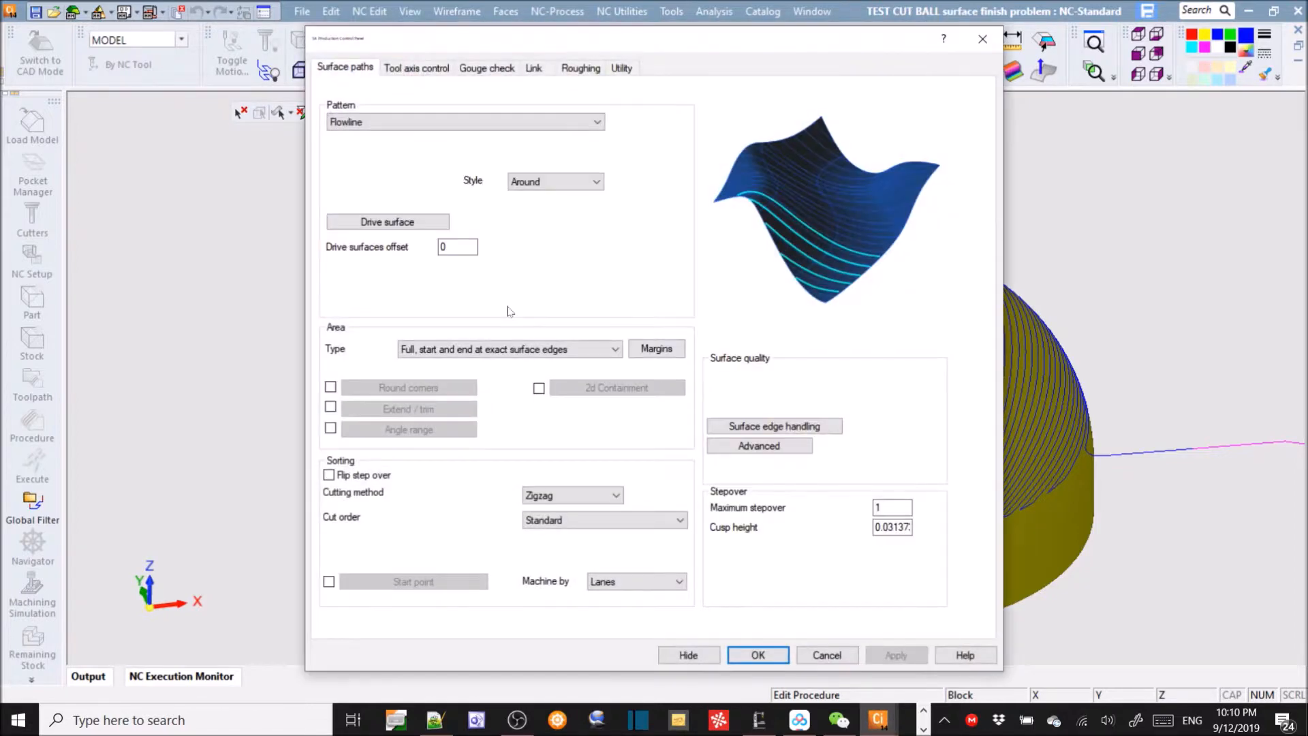
pyautogui.moveTo(688, 46); pyautogui.dragTo(520, 44)
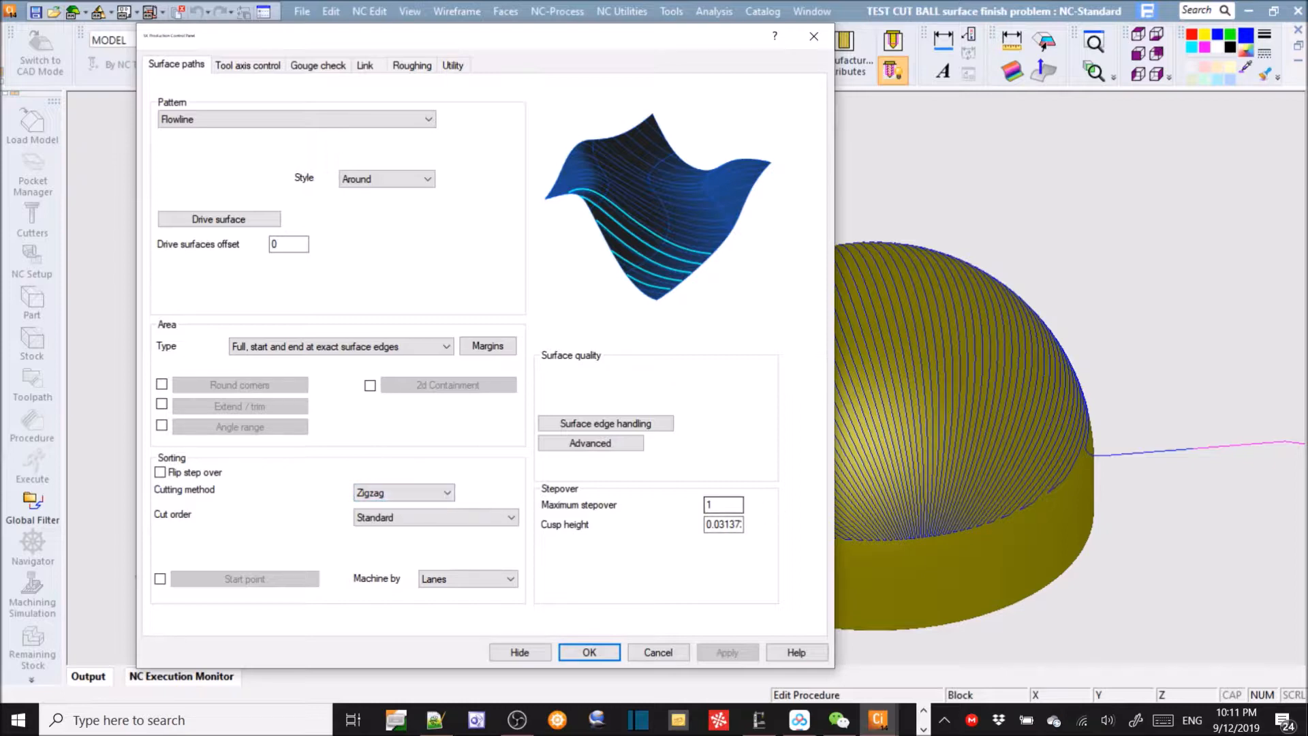
pyautogui.click(715, 505)
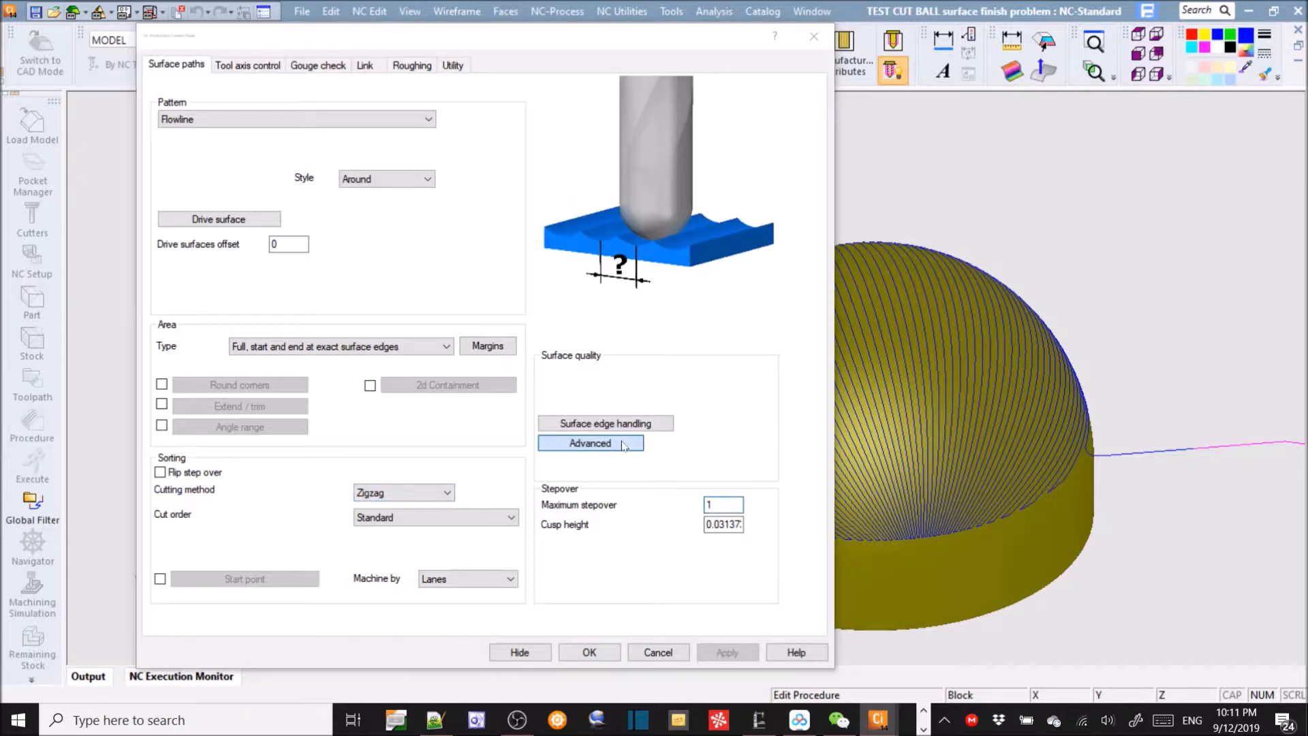
# Step: Examine the advanced surface quality options for point distribution distances and synchronized points, and leave them without saving
pyautogui.click(619, 445)
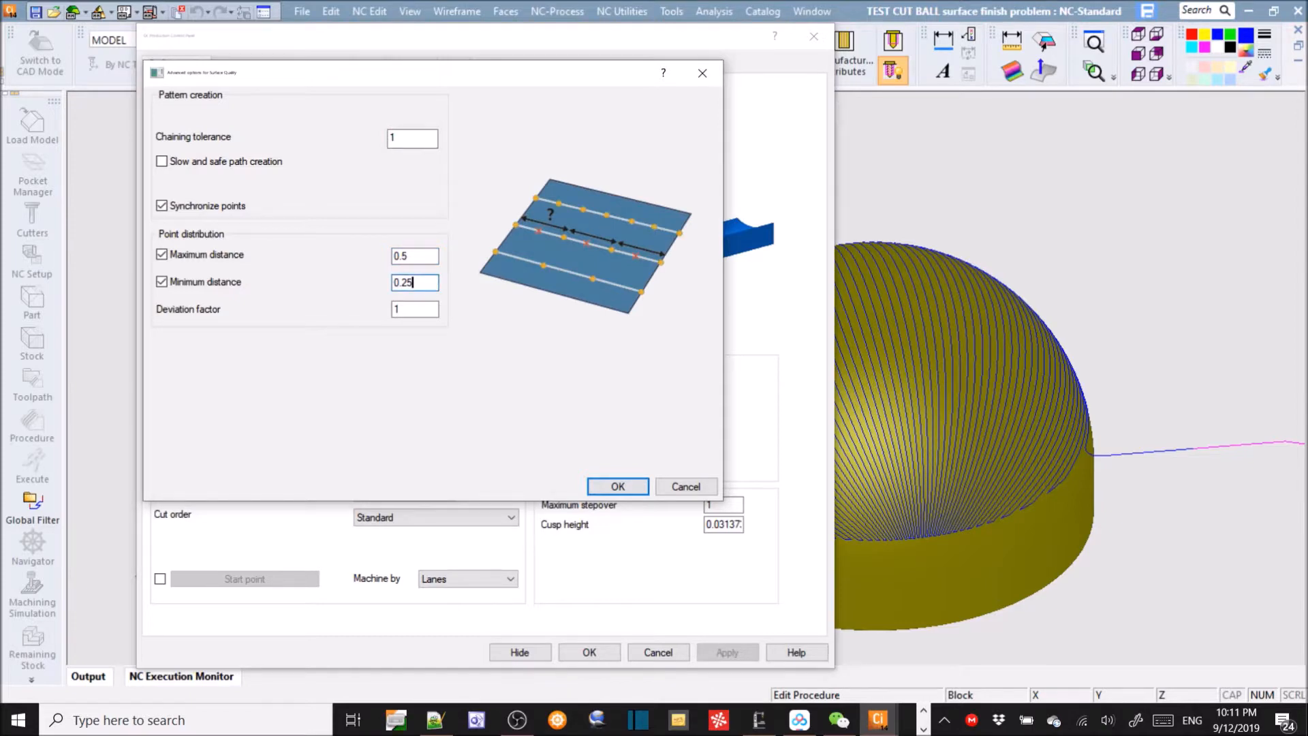
pyautogui.click(418, 258)
pyautogui.click(224, 210)
pyautogui.click(160, 207)
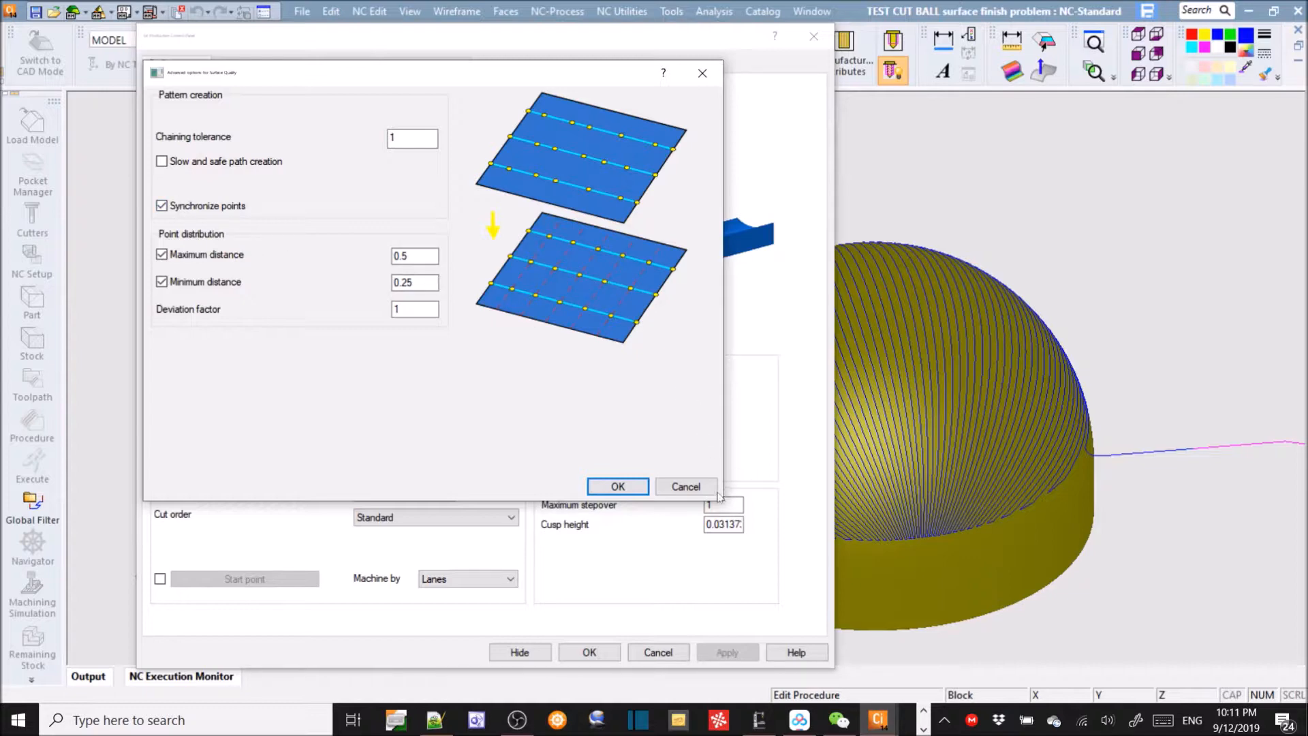
pyautogui.click(674, 487)
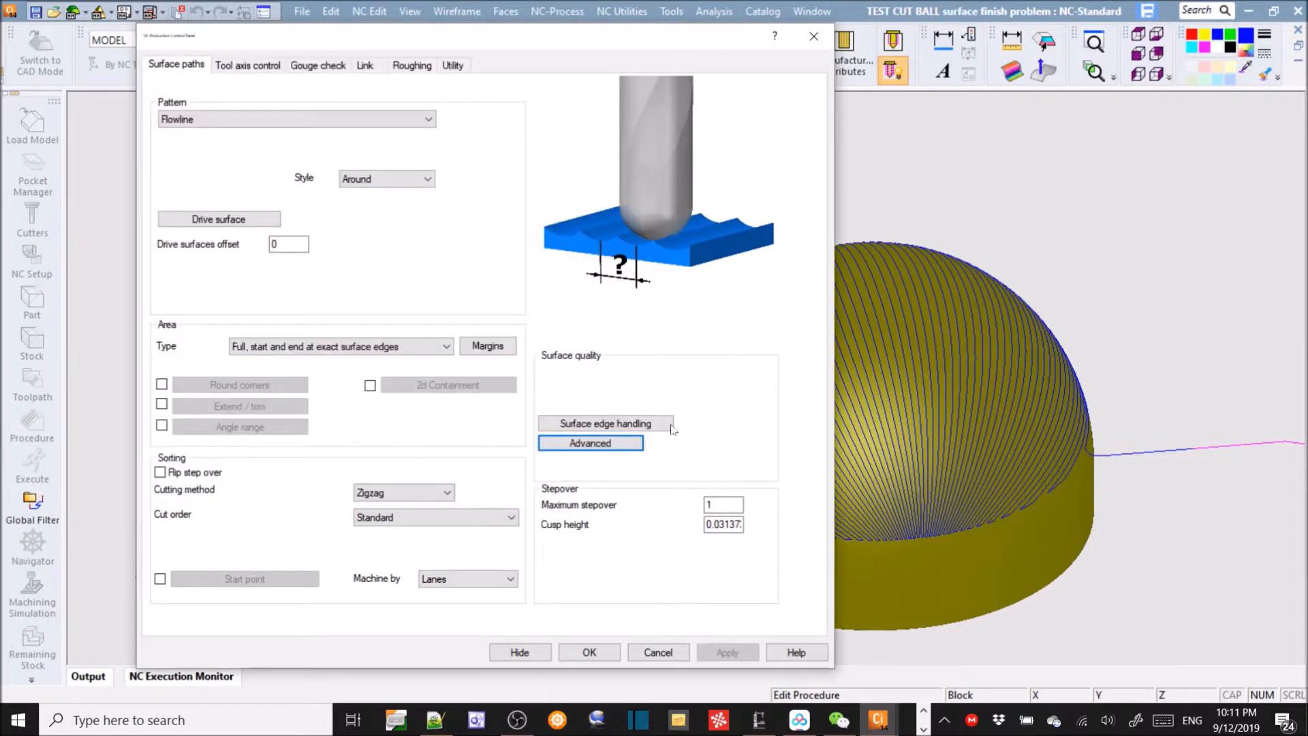
# Step: Examine the tool axis control and gouge check settings, including the remaining collisions options and the check surfaces of strategy 1
pyautogui.click(249, 65)
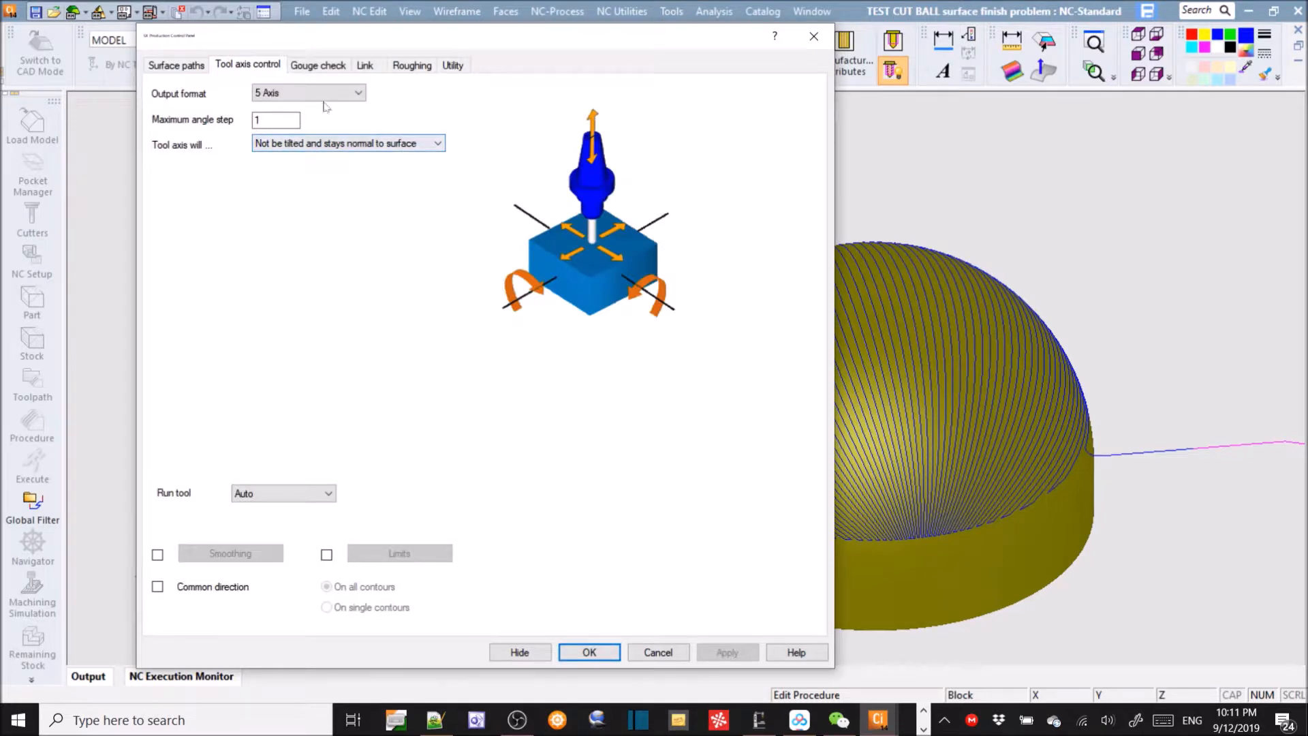
pyautogui.click(320, 66)
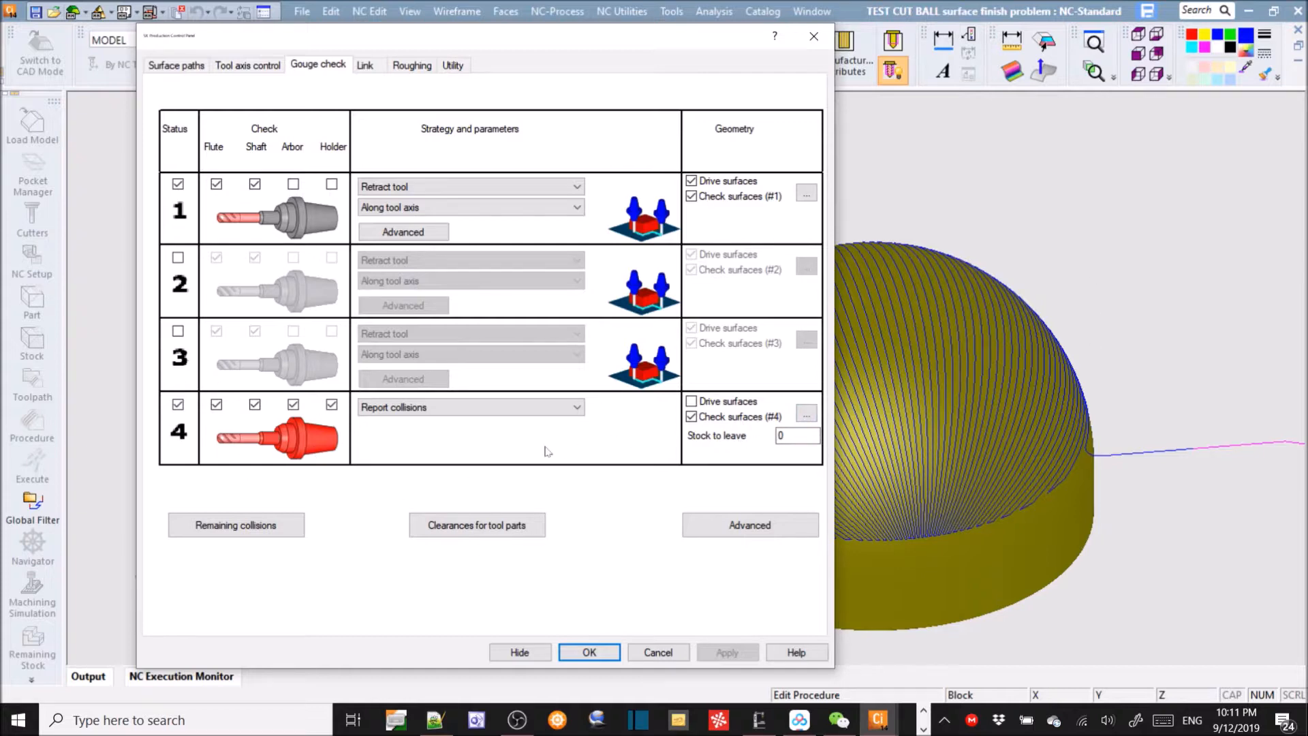
pyautogui.click(233, 523)
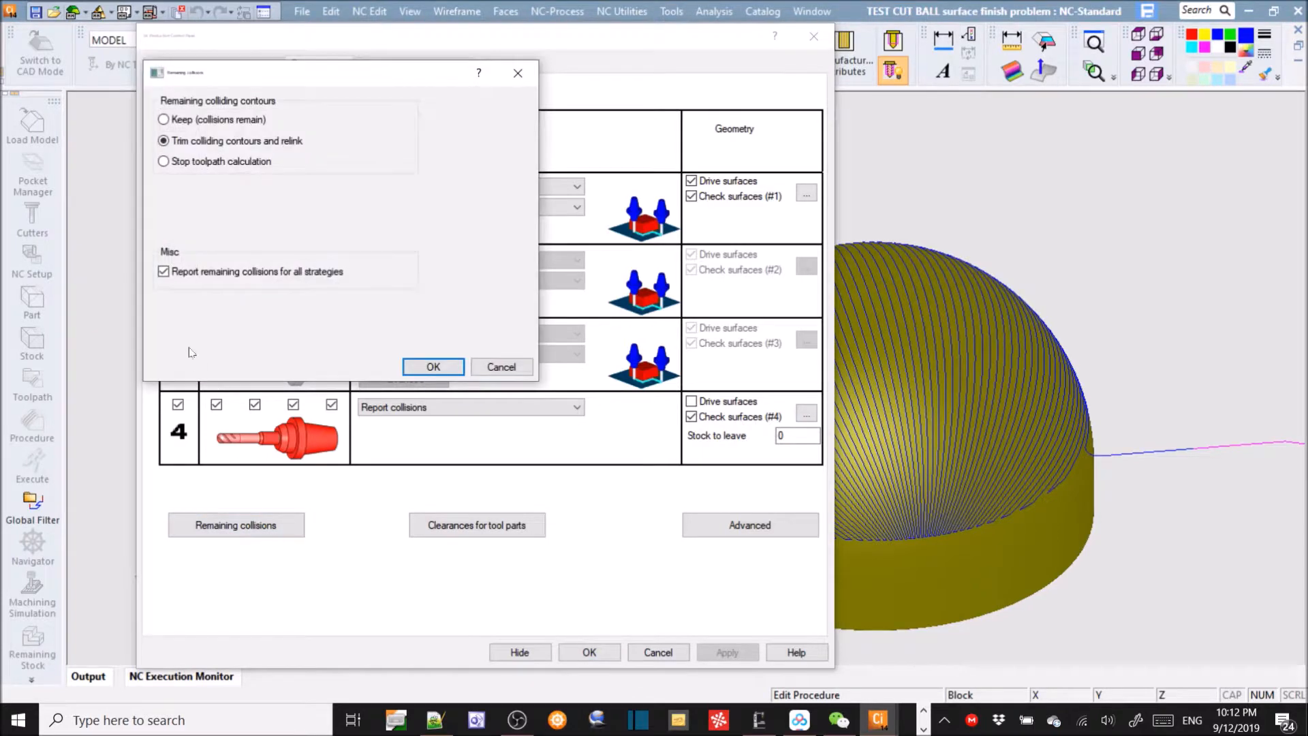
pyautogui.click(475, 366)
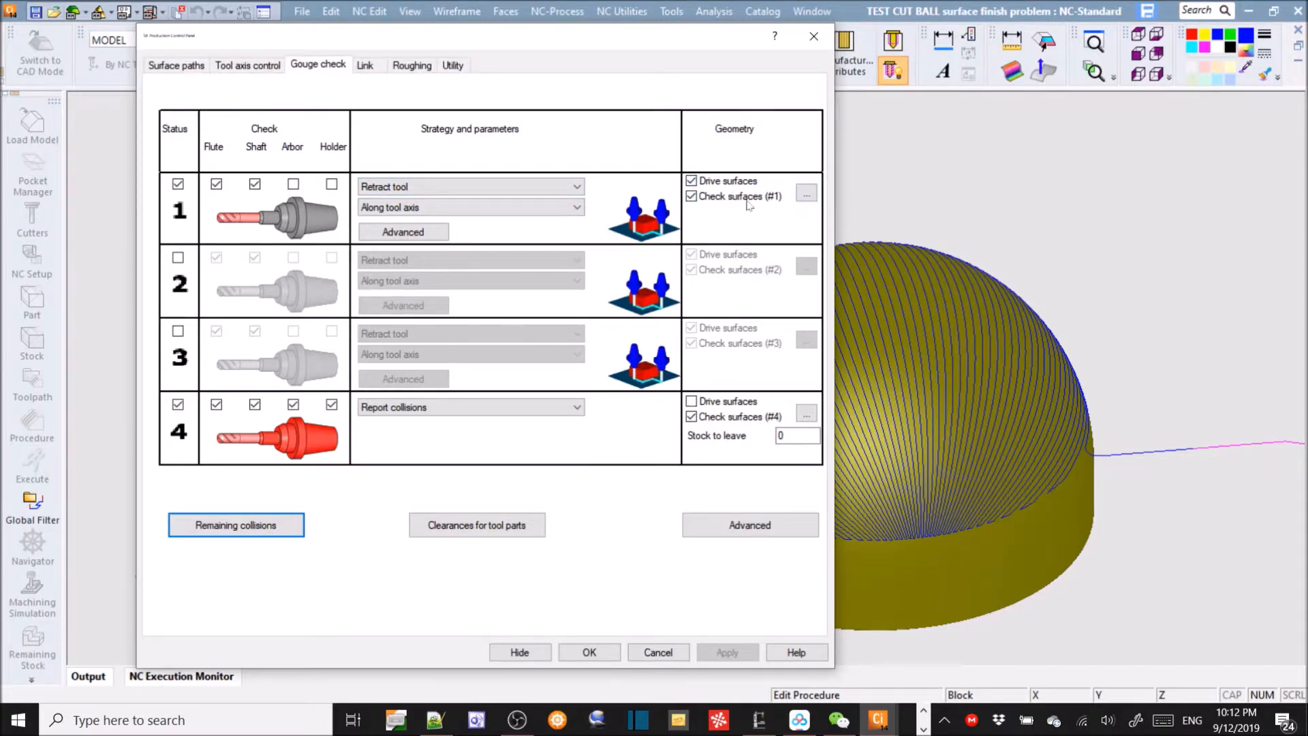
pyautogui.click(806, 194)
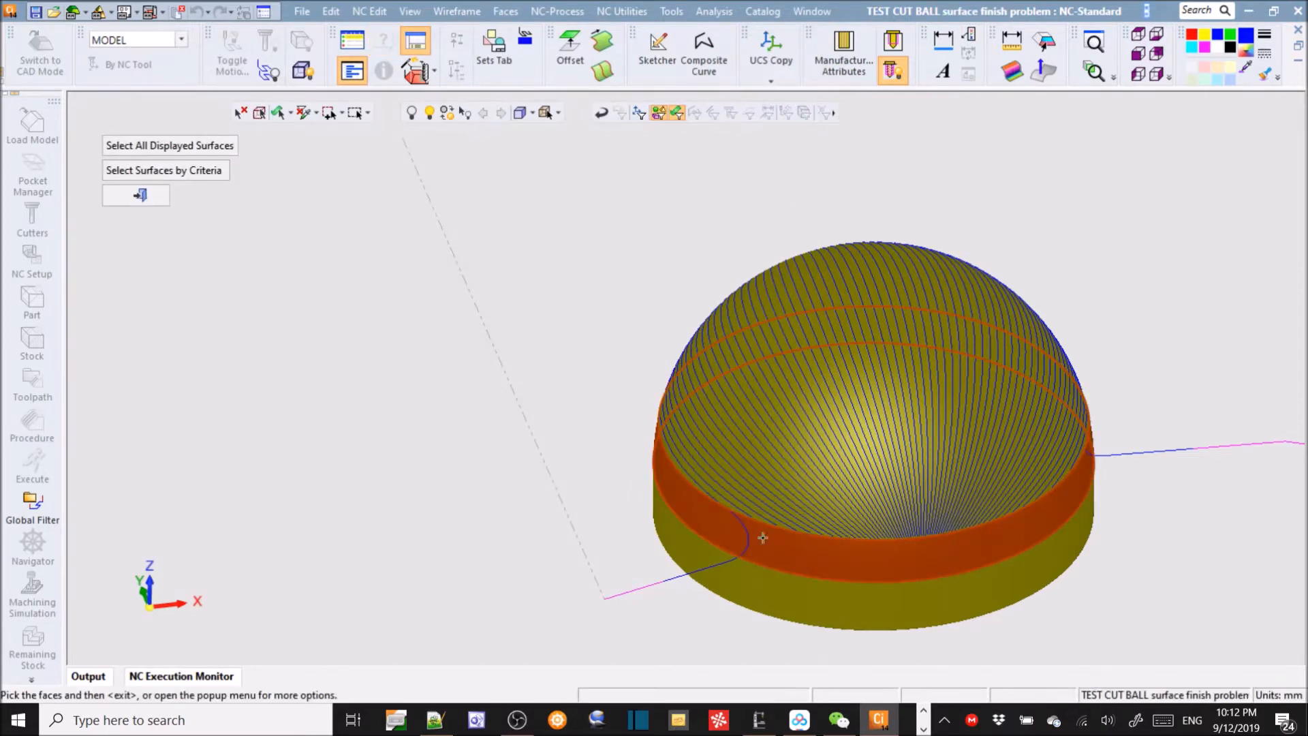
pyautogui.click(139, 195)
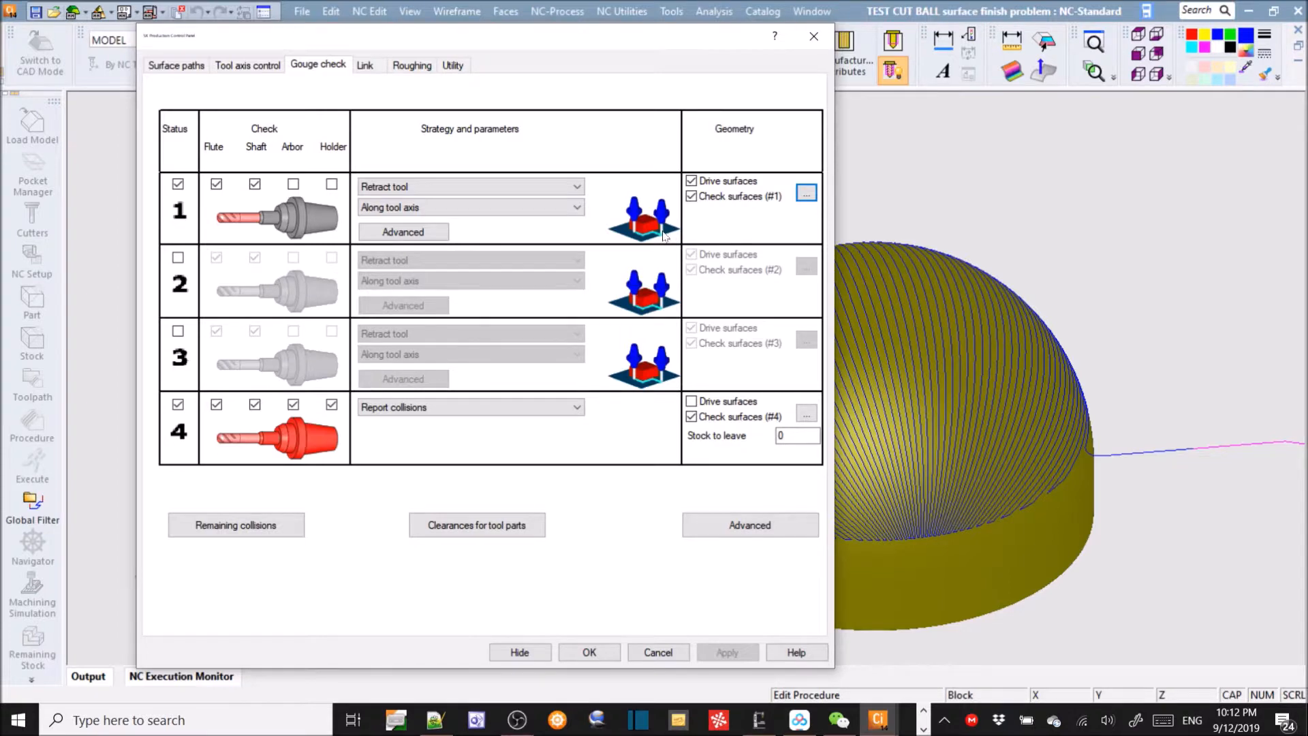
# Step: Examine the link settings, try Direct for small gaps along the cut, restore Follow surfaces, and leave the procedure without saving
pyautogui.click(364, 70)
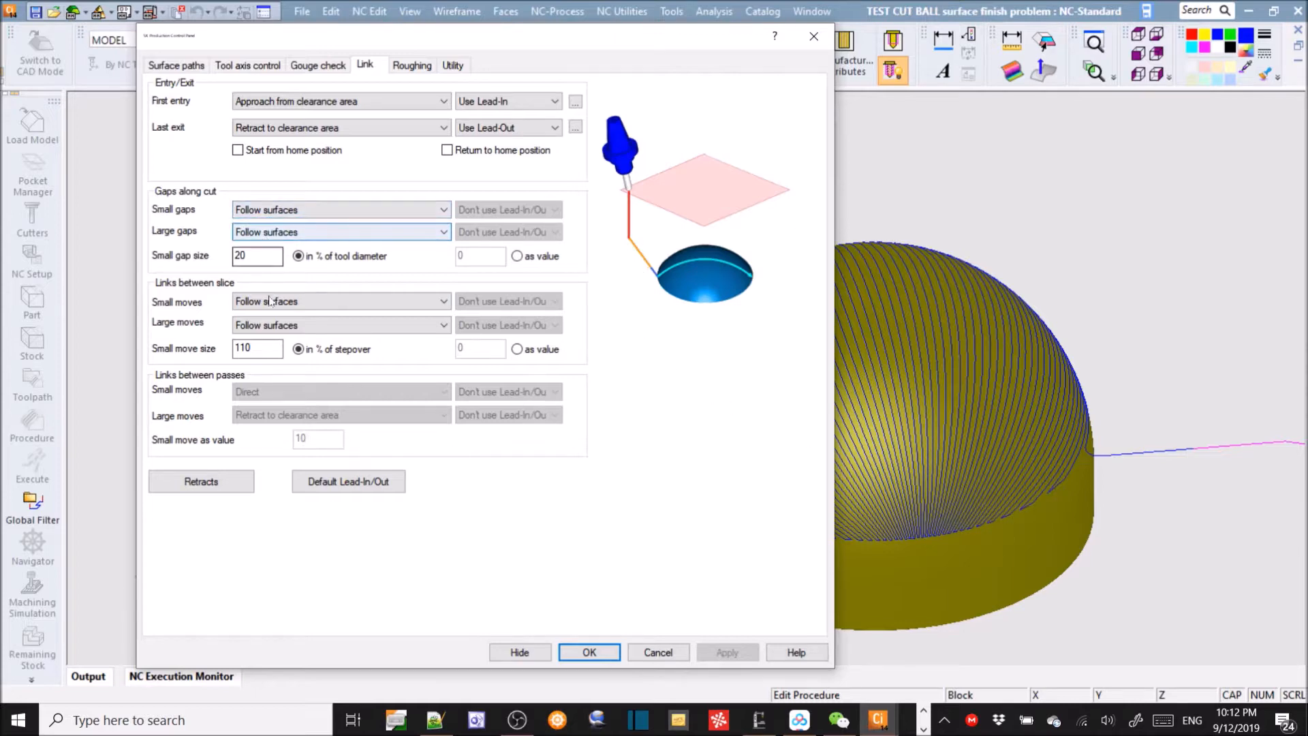
pyautogui.click(307, 210)
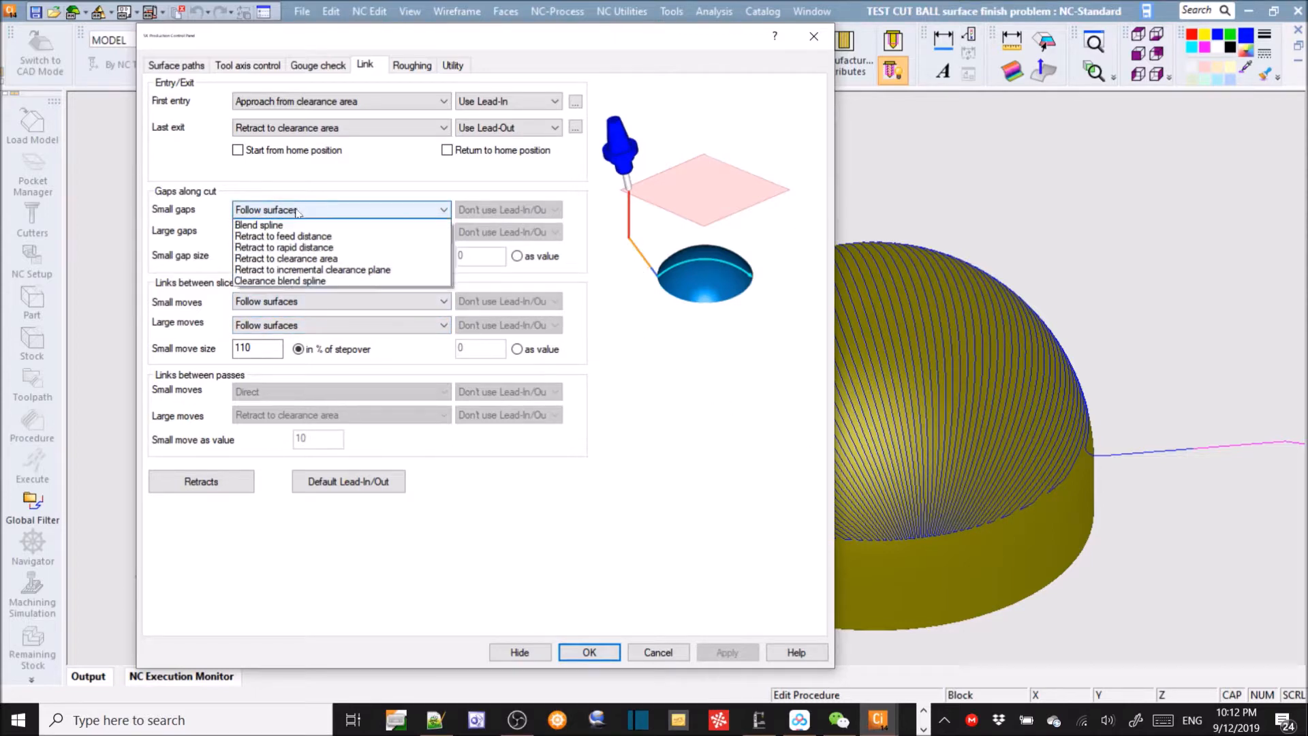
pyautogui.click(273, 220)
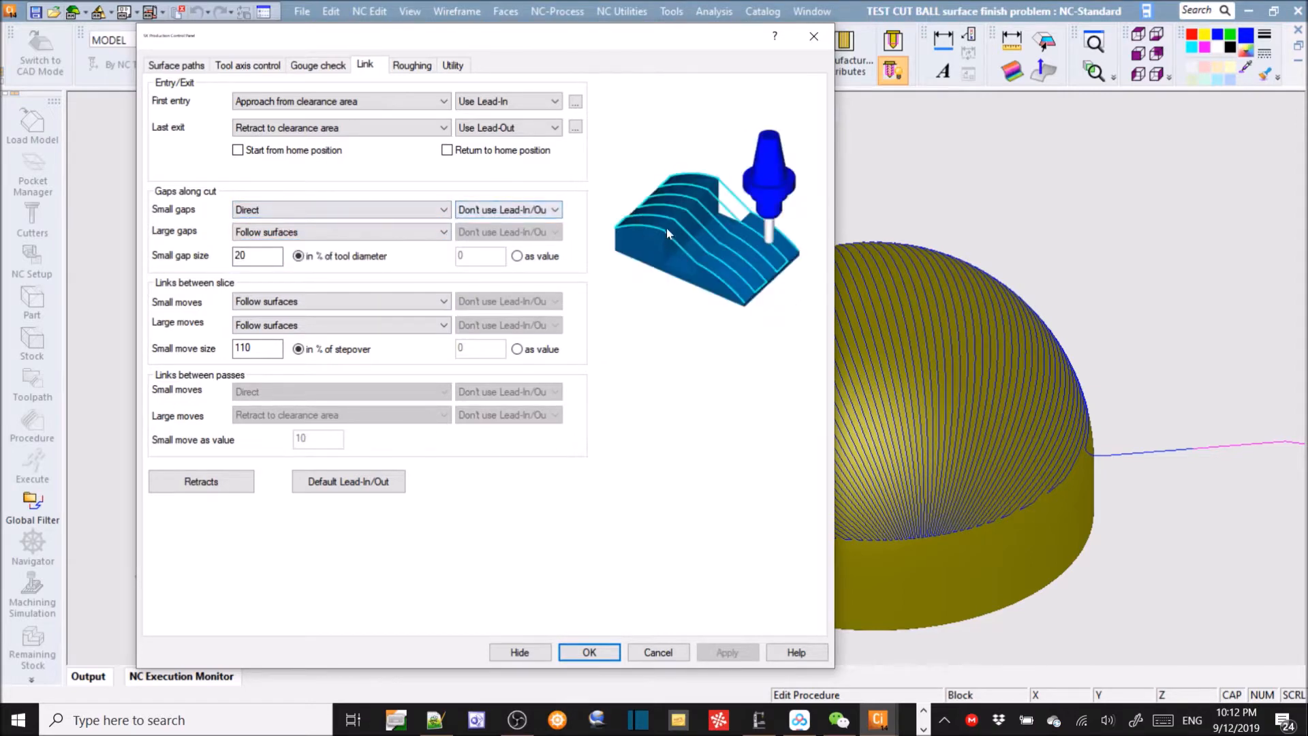
pyautogui.click(324, 210)
pyautogui.click(266, 230)
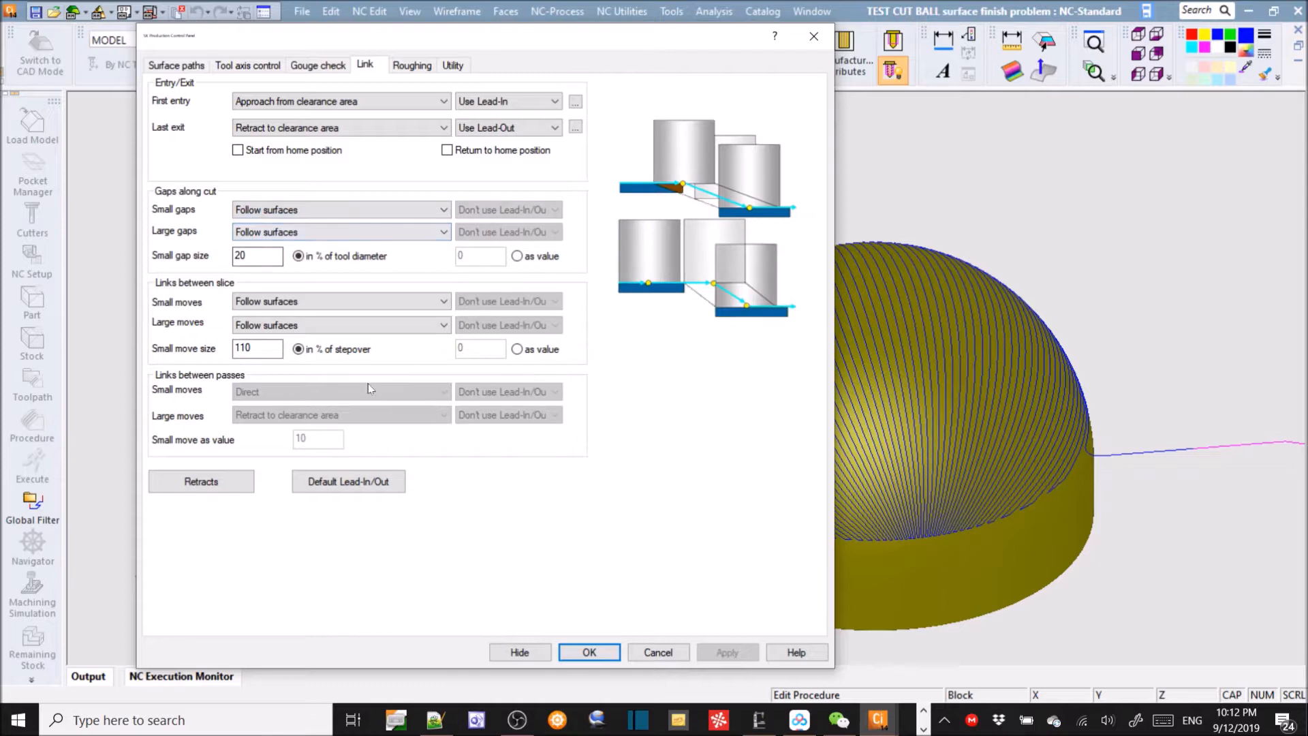
pyautogui.click(658, 651)
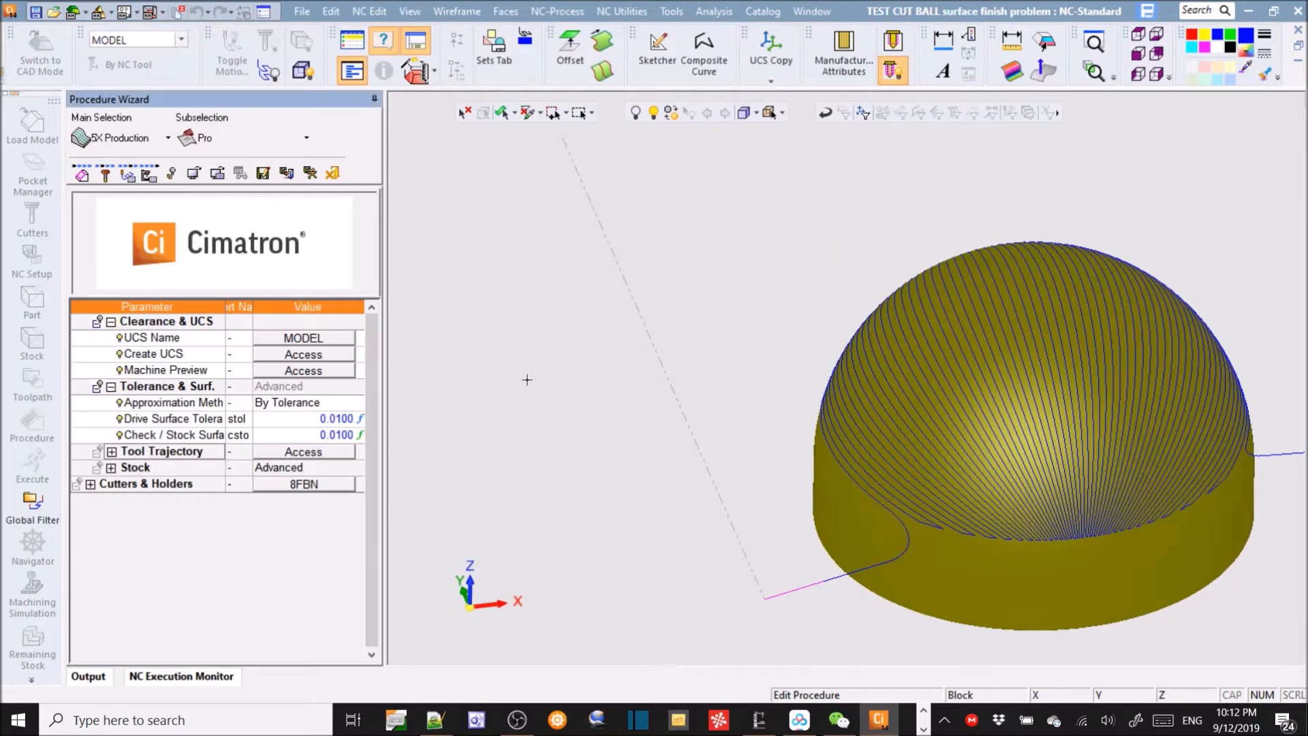
pyautogui.click(332, 175)
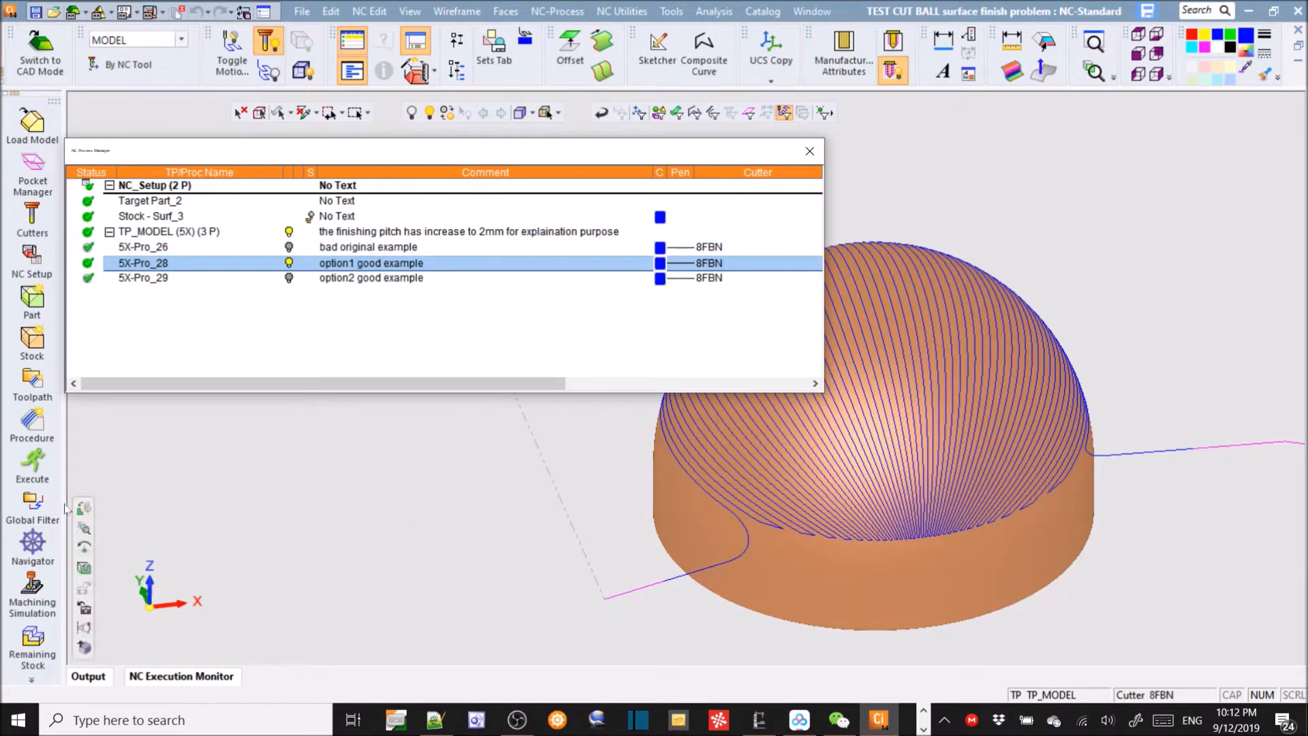
# Step: Display the toolpath nodes of the option 1 procedure in the Navigator and examine the point spacing along the passes up close
pyautogui.click(38, 547)
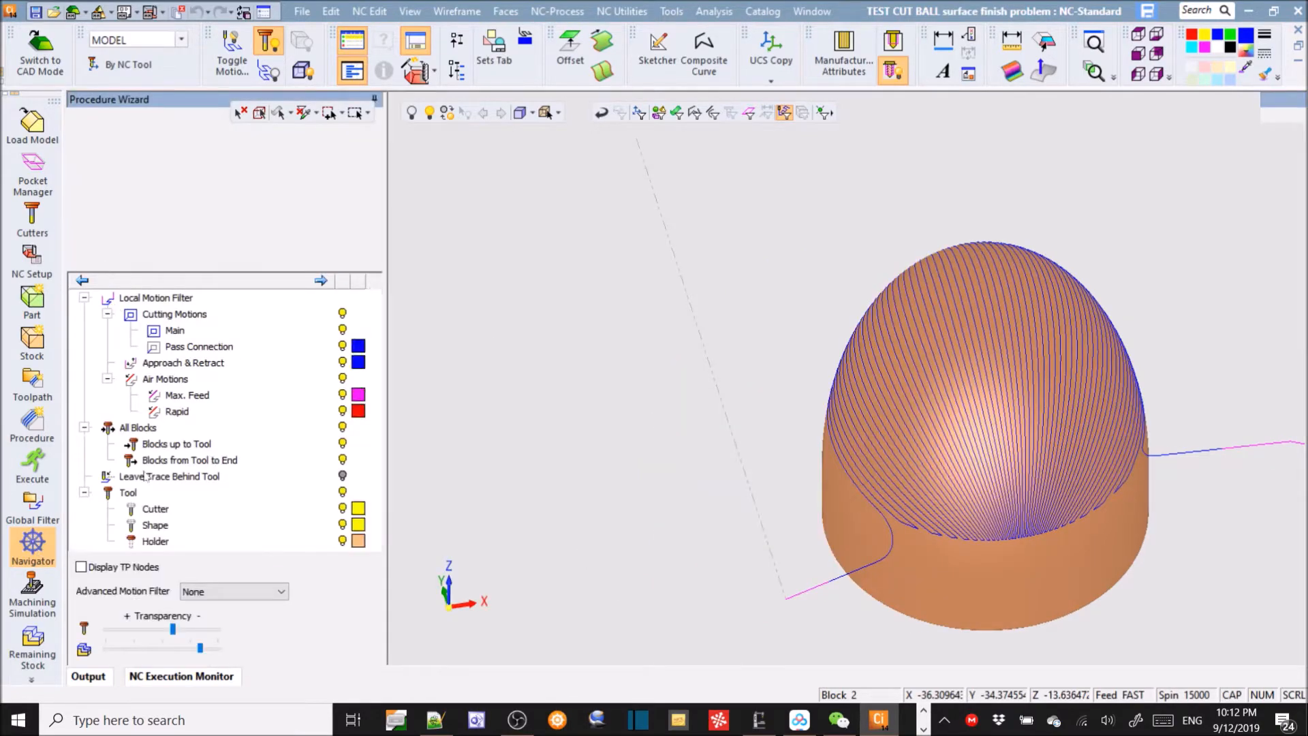
pyautogui.click(81, 566)
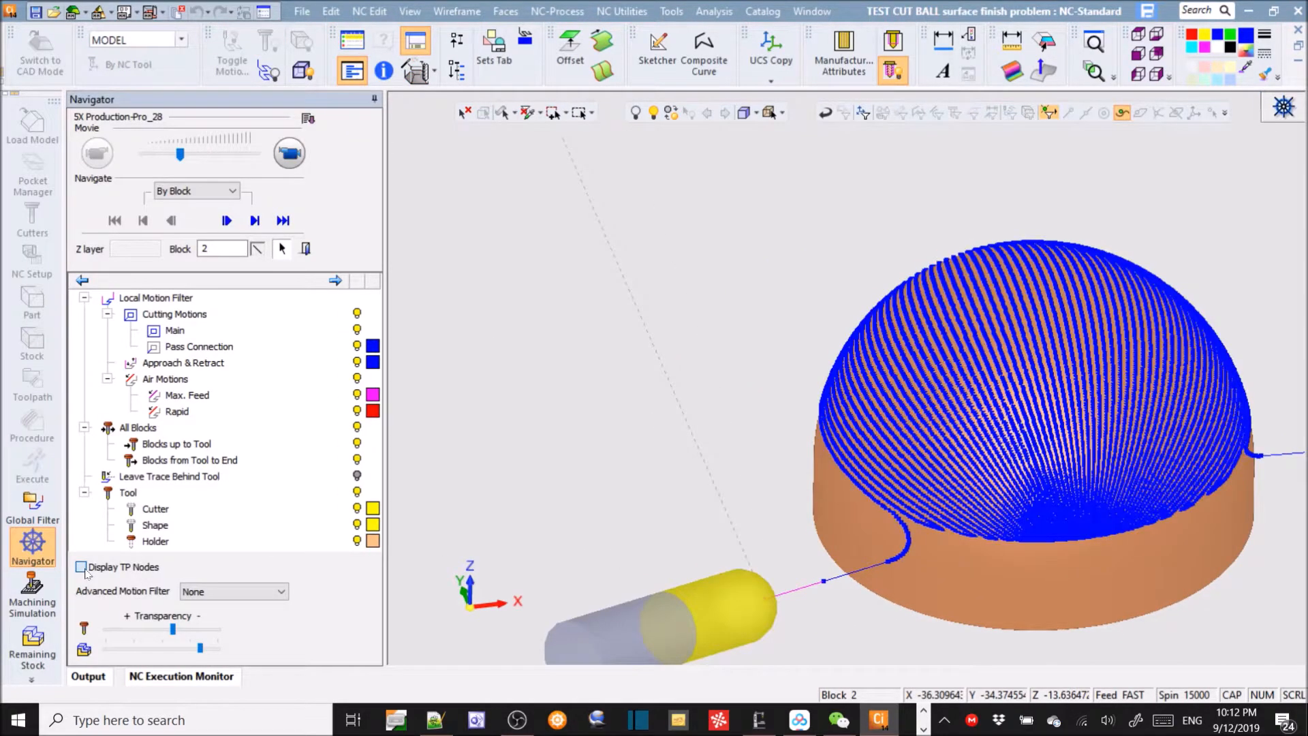
pyautogui.scroll(5, 1252, 131)
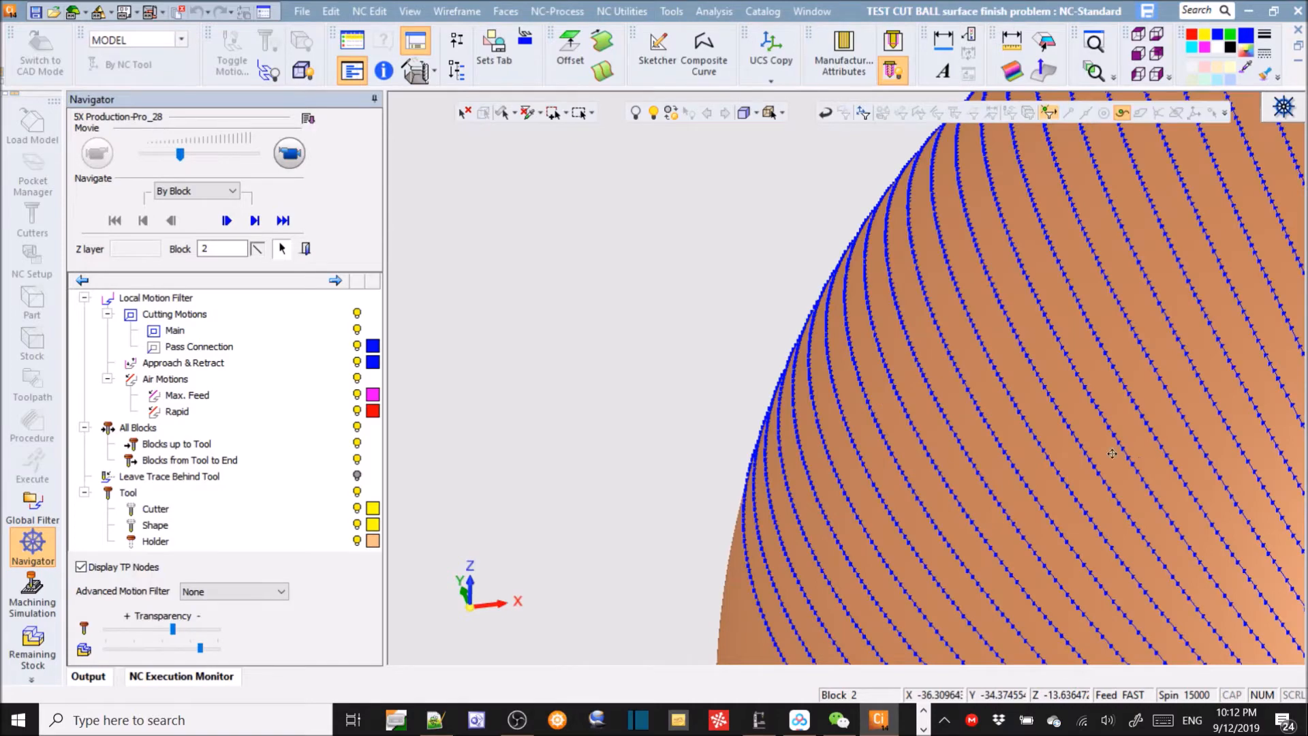
pyautogui.scroll(3, 1151, 468)
pyautogui.scroll(3, 979, 429)
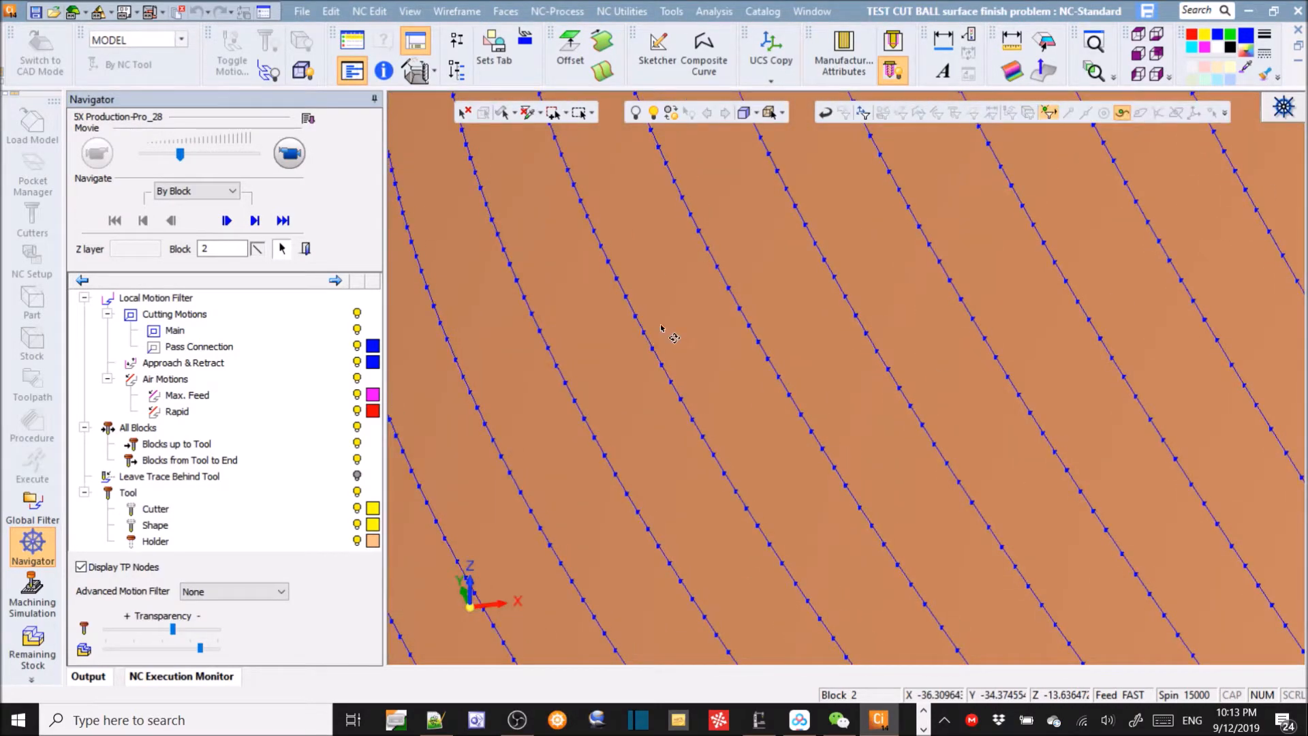
pyautogui.moveTo(655, 339); pyautogui.dragTo(690, 325, button='middle')
pyautogui.scroll(-3, 711, 522)
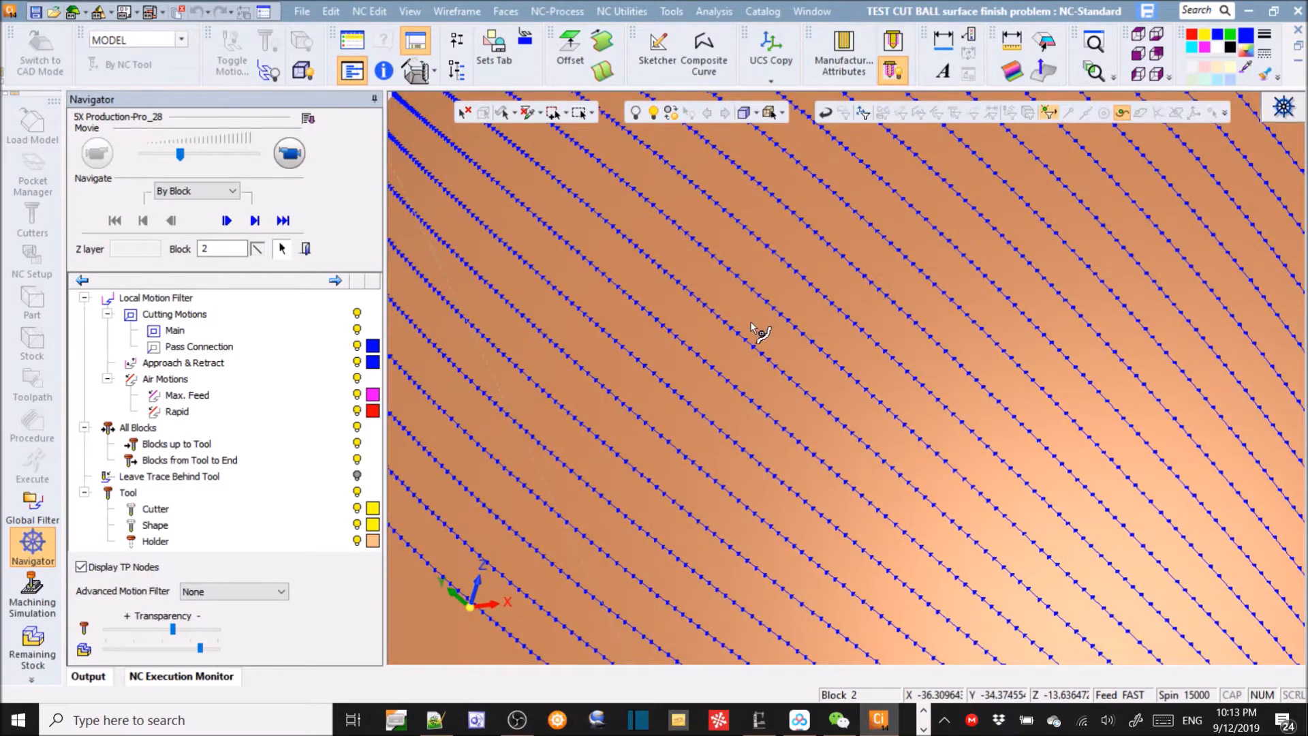
pyautogui.scroll(4, 762, 375)
pyautogui.keyDown('ctrl'); pyautogui.moveTo(1023, 314); pyautogui.dragTo(1024, 338, button='middle'); pyautogui.keyUp('ctrl')
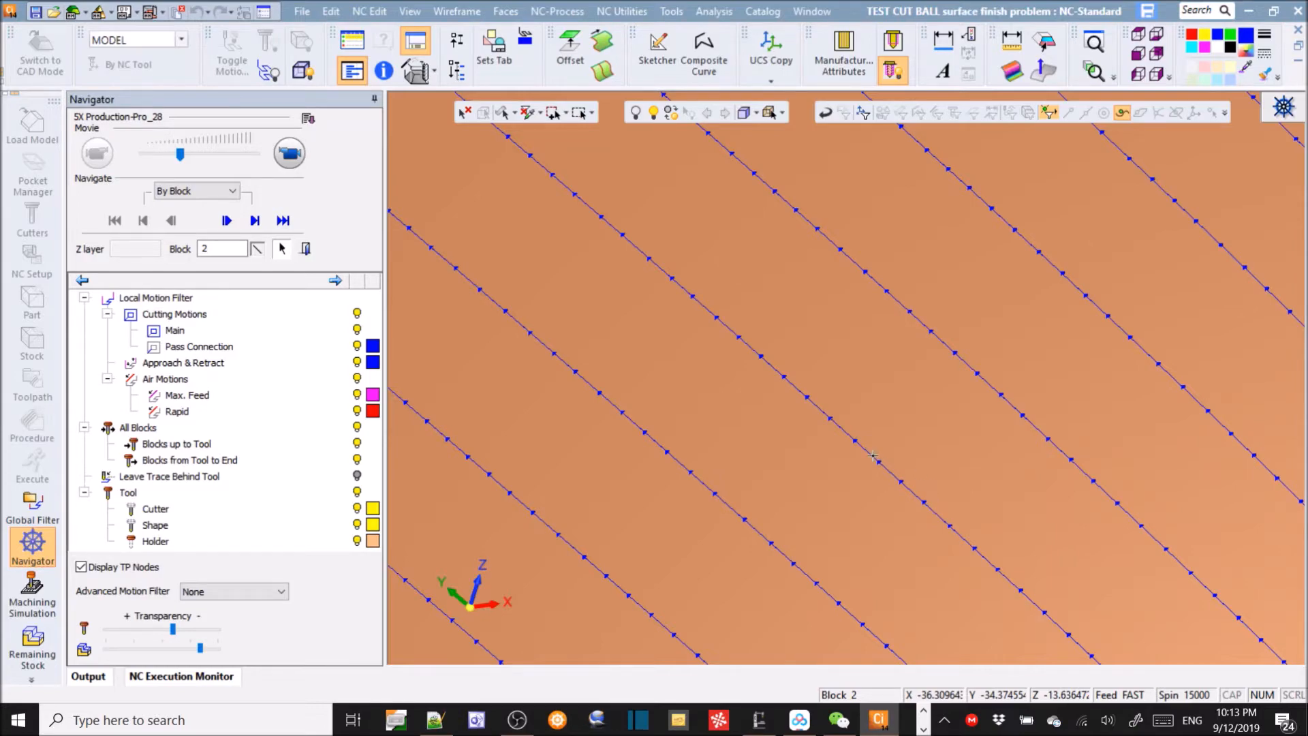
# Step: Examine the node pattern across the whole ball from several angles, and exit the Navigator
pyautogui.scroll(-9, 907, 288)
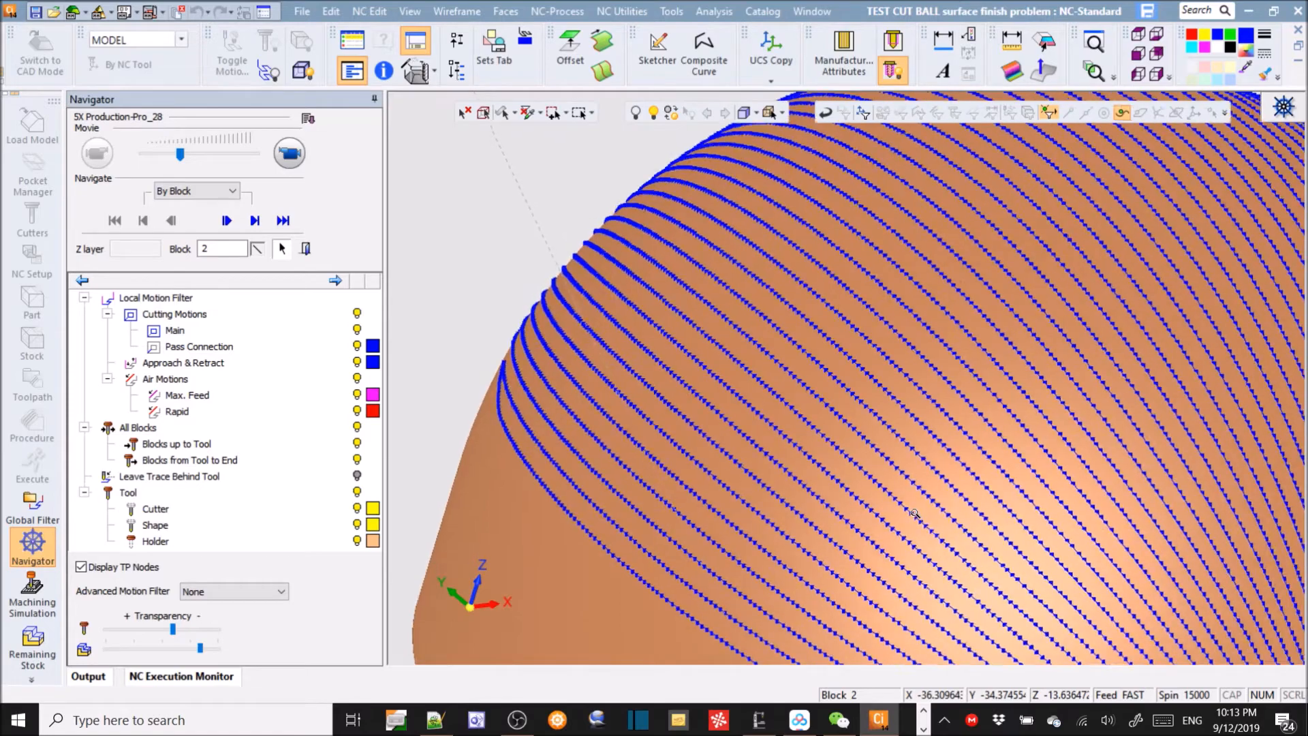
pyautogui.moveTo(780, 283); pyautogui.dragTo(862, 422, button='middle')
pyautogui.scroll(-3, 888, 531)
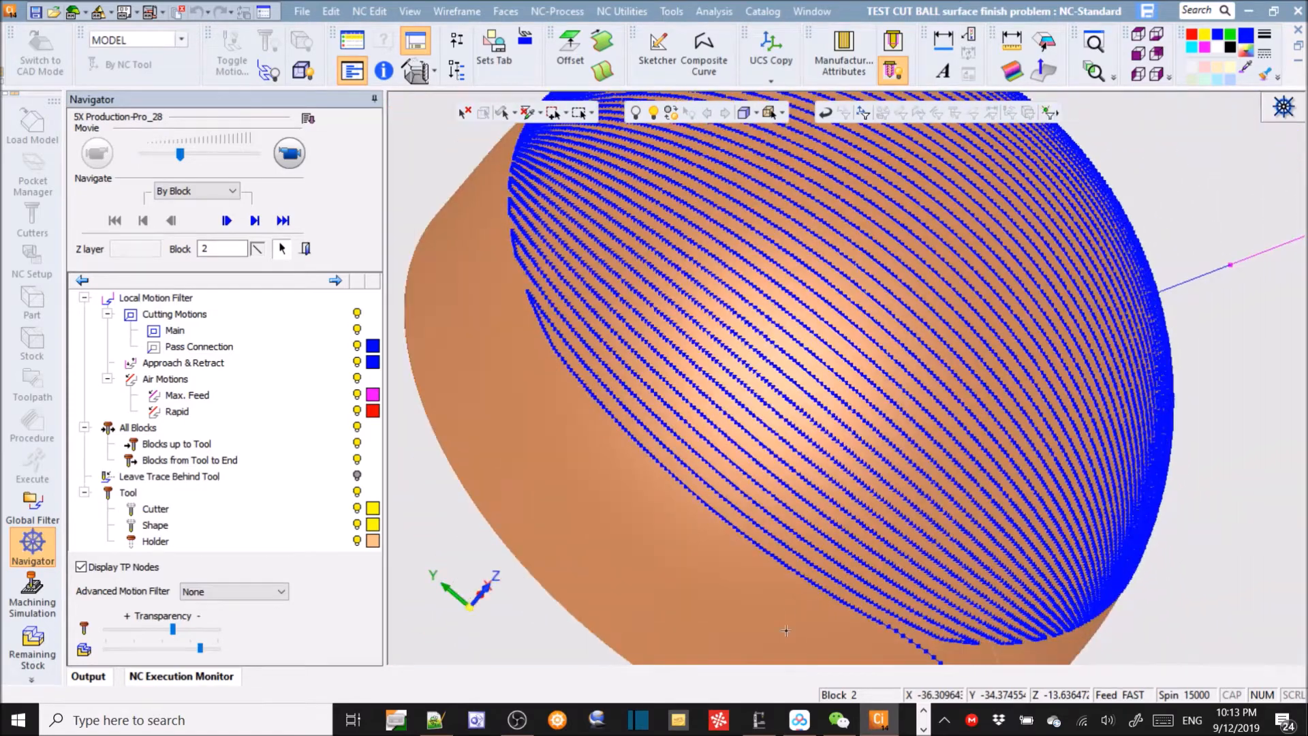
pyautogui.moveTo(919, 368); pyautogui.dragTo(838, 346, button='middle')
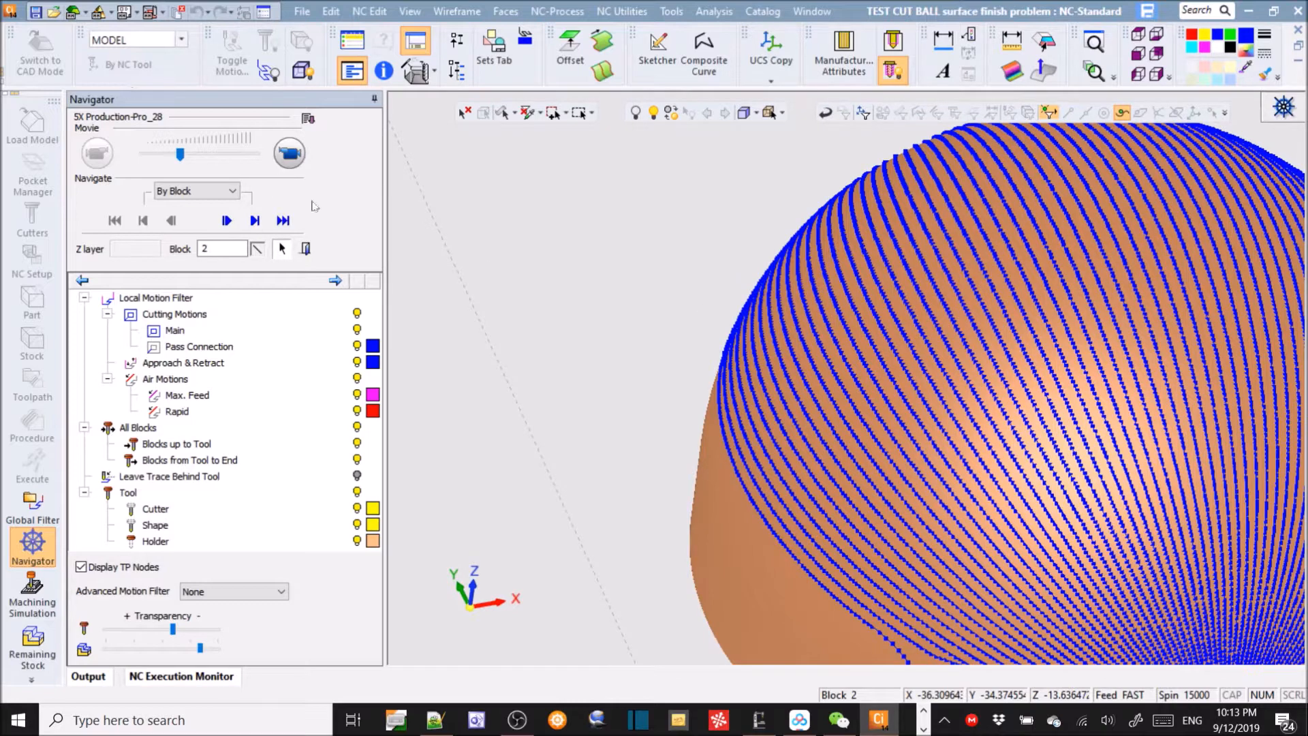
pyautogui.click(305, 249)
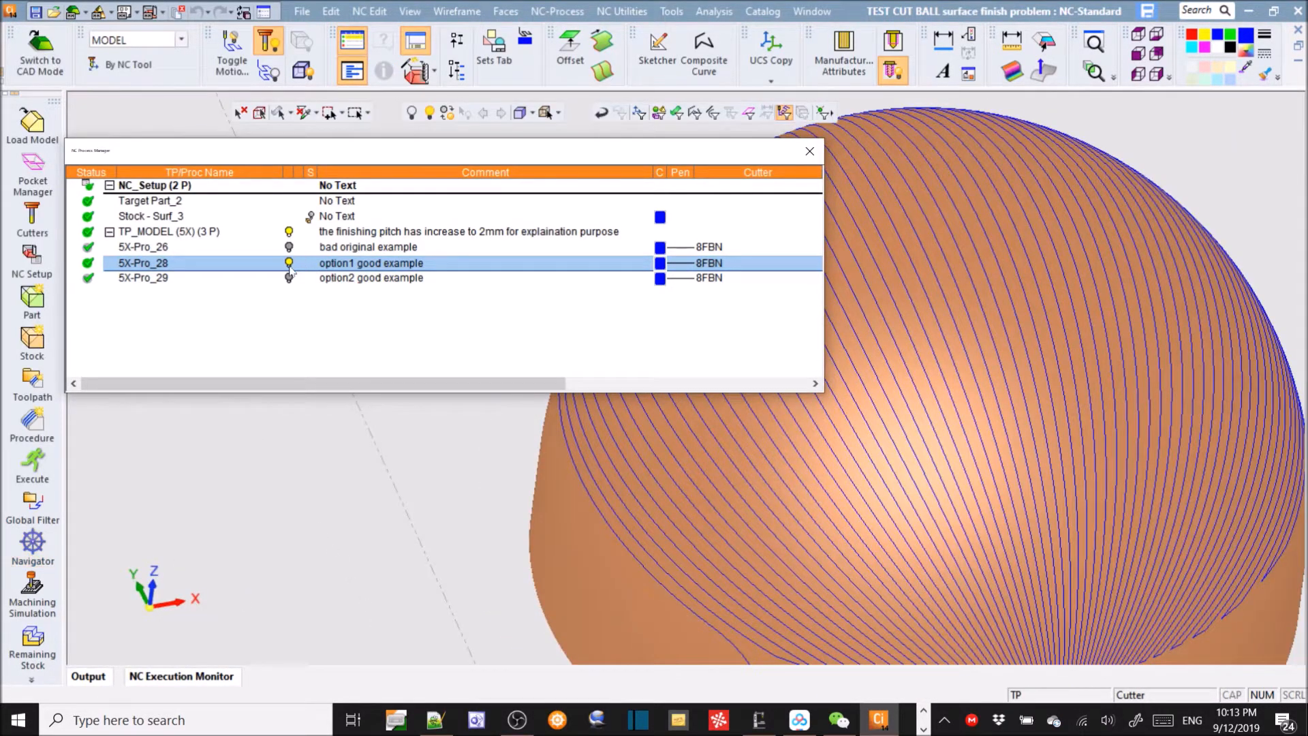
# Step: Hide the option 1 toolpath, show the option 2 good example, and examine its passes from the top of the ball to its base
pyautogui.click(289, 263)
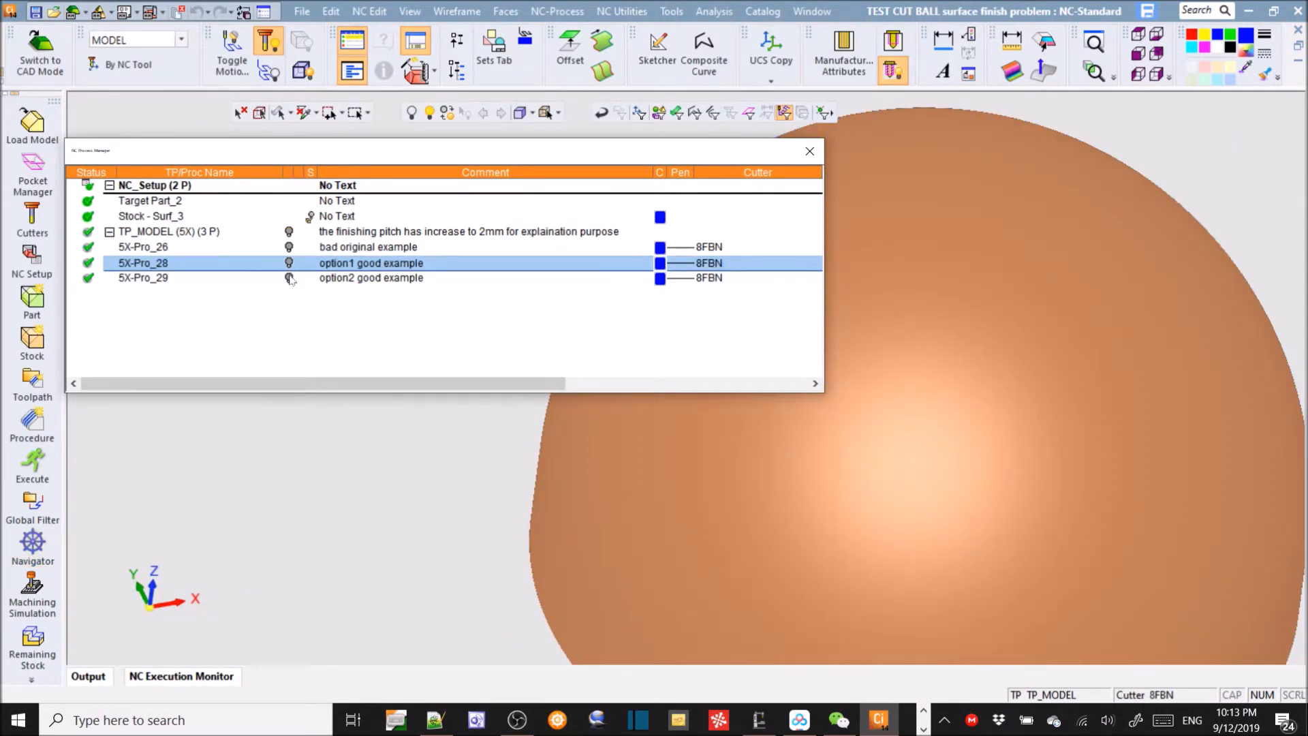
pyautogui.click(289, 278)
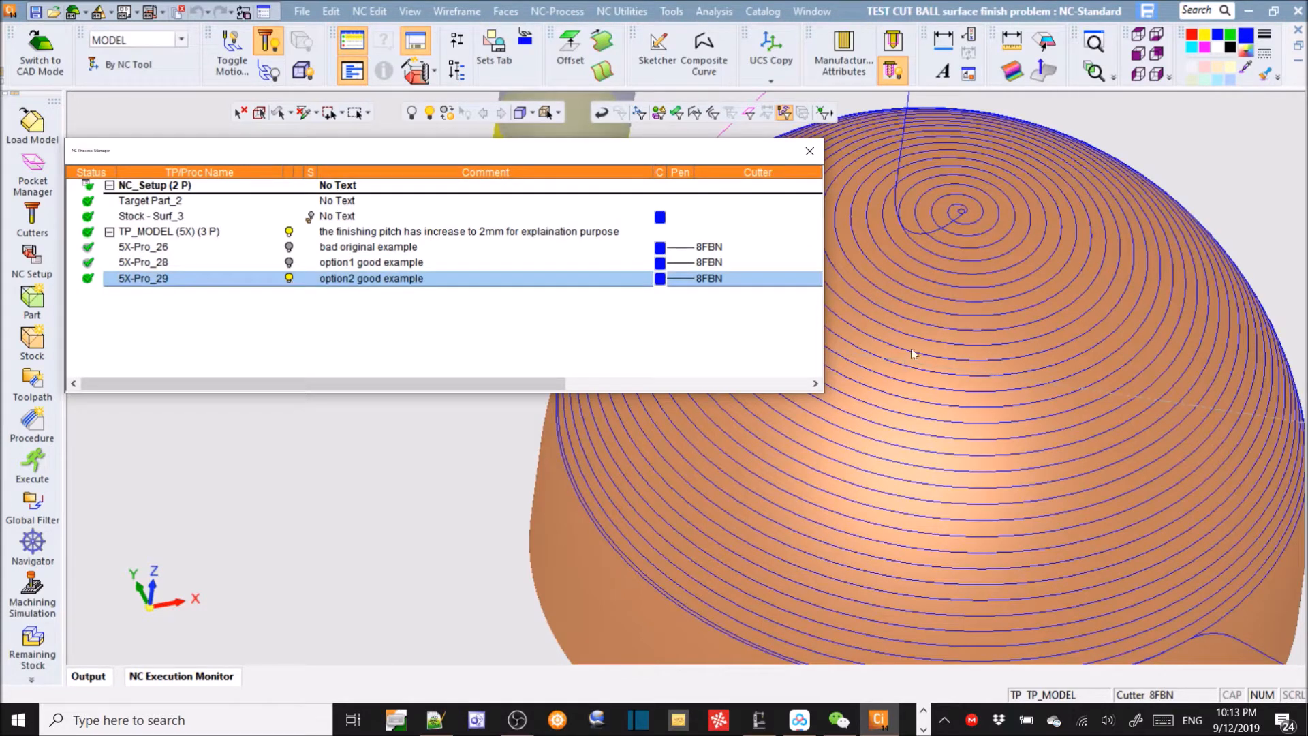
pyautogui.scroll(-5, 912, 353)
pyautogui.moveTo(947, 369); pyautogui.dragTo(1019, 381, button='middle')
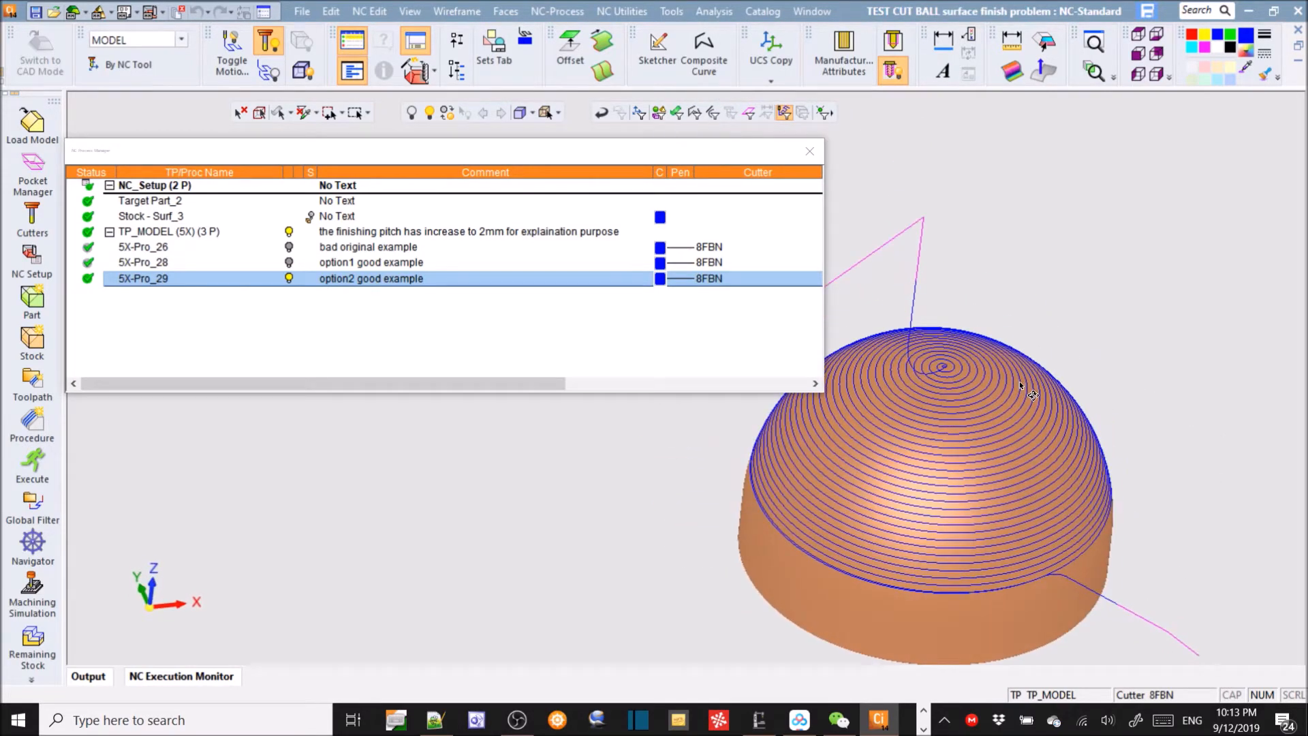
pyautogui.keyDown('ctrl'); pyautogui.moveTo(988, 521); pyautogui.dragTo(1089, 392, button='right'); pyautogui.keyUp('ctrl')
pyautogui.keyDown('ctrl'); pyautogui.moveTo(1115, 386); pyautogui.dragTo(901, 361, button='middle'); pyautogui.keyUp('ctrl')
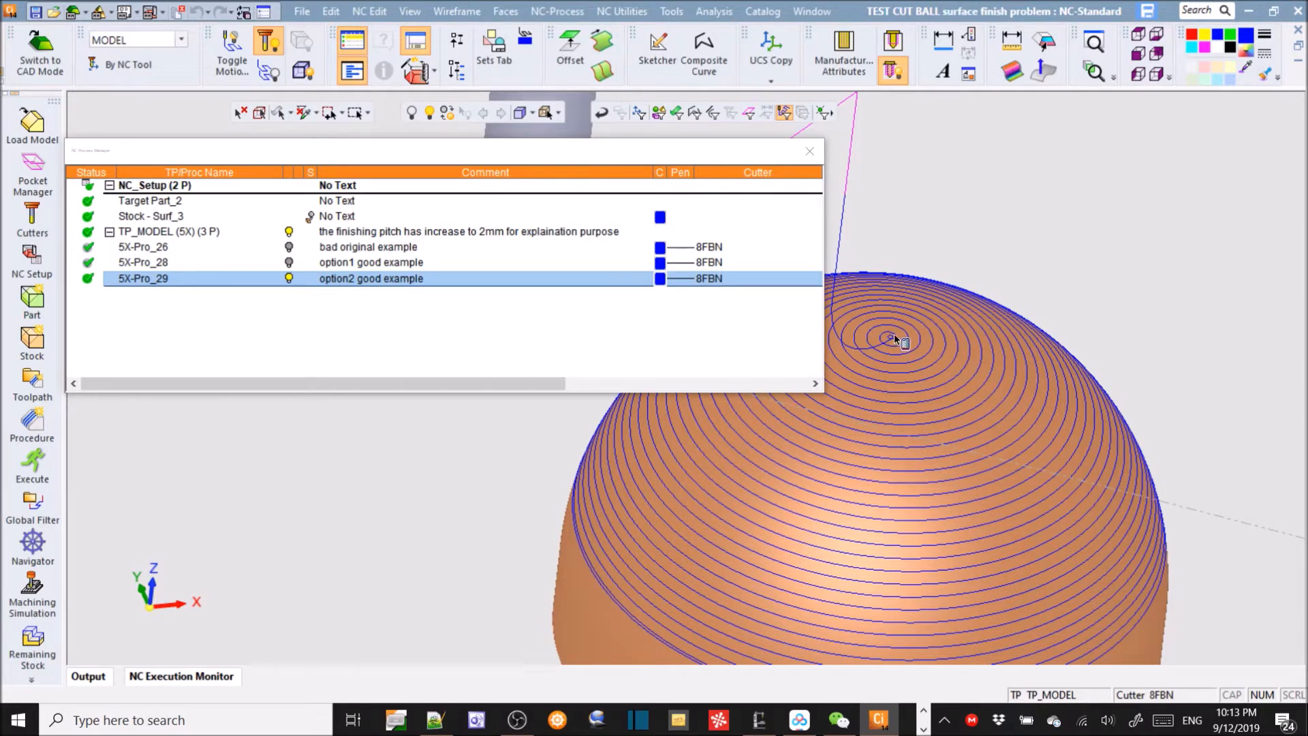
pyautogui.keyDown('ctrl'); pyautogui.moveTo(943, 361); pyautogui.dragTo(1034, 522, button='right'); pyautogui.keyUp('ctrl')
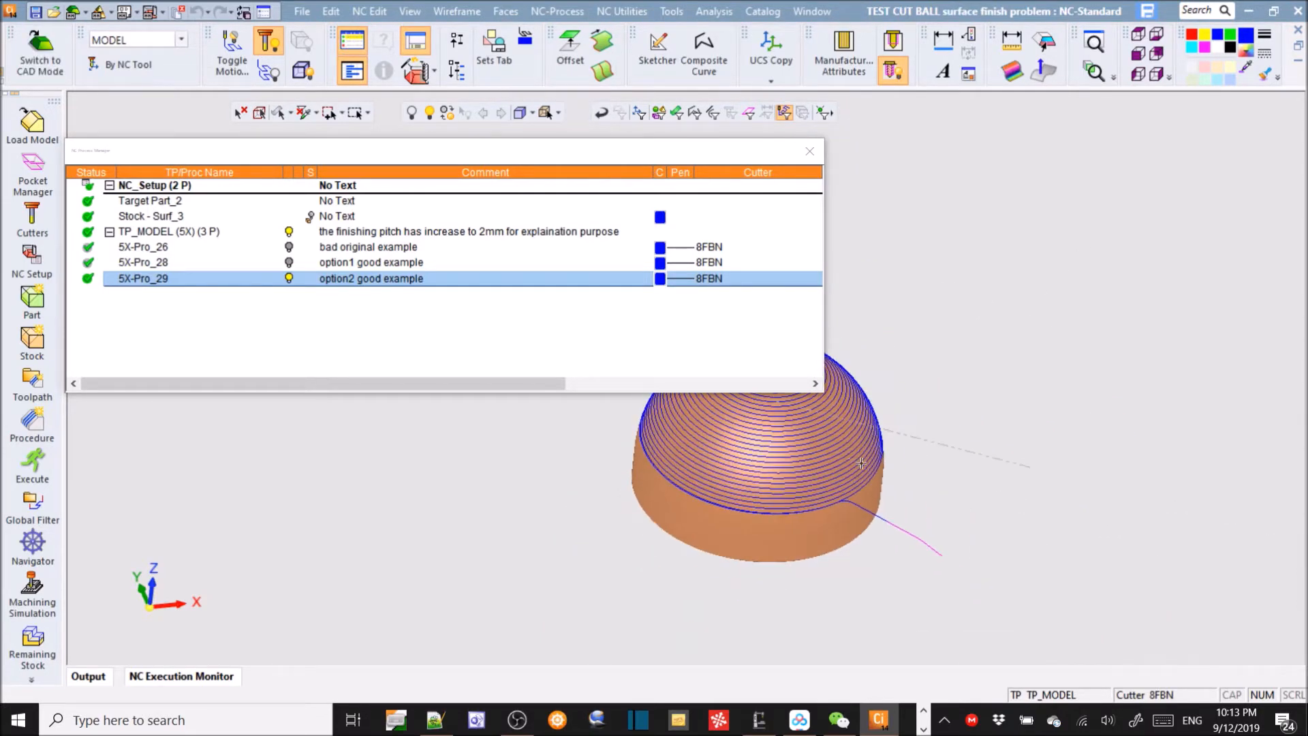
pyautogui.keyDown('ctrl'); pyautogui.moveTo(965, 489); pyautogui.dragTo(1109, 502, button='middle'); pyautogui.keyUp('ctrl')
pyautogui.keyDown('ctrl'); pyautogui.moveTo(1110, 502); pyautogui.dragTo(1087, 443, button='right'); pyautogui.keyUp('ctrl')
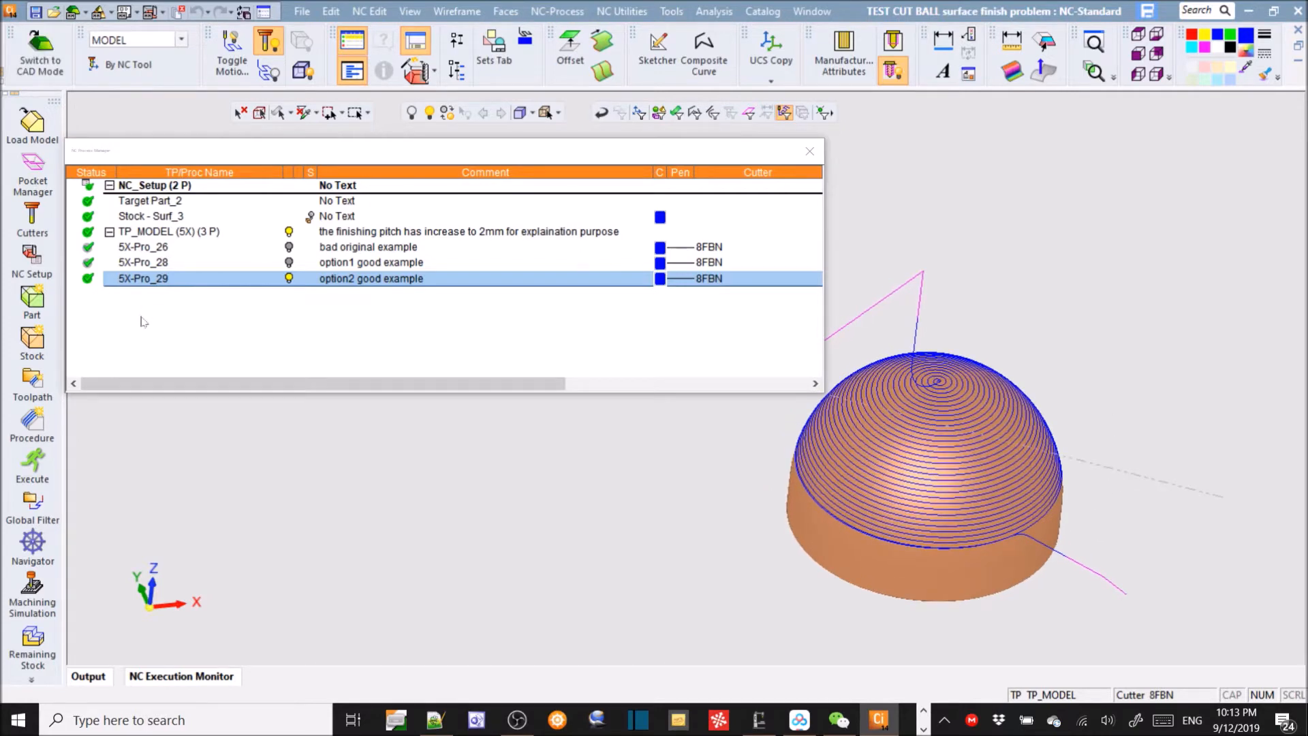
# Step: Open the option 2 procedure's tool trajectory settings and examine the edge curve used by the Parallel to multiple curves pattern
pyautogui.doubleClick(136, 279)
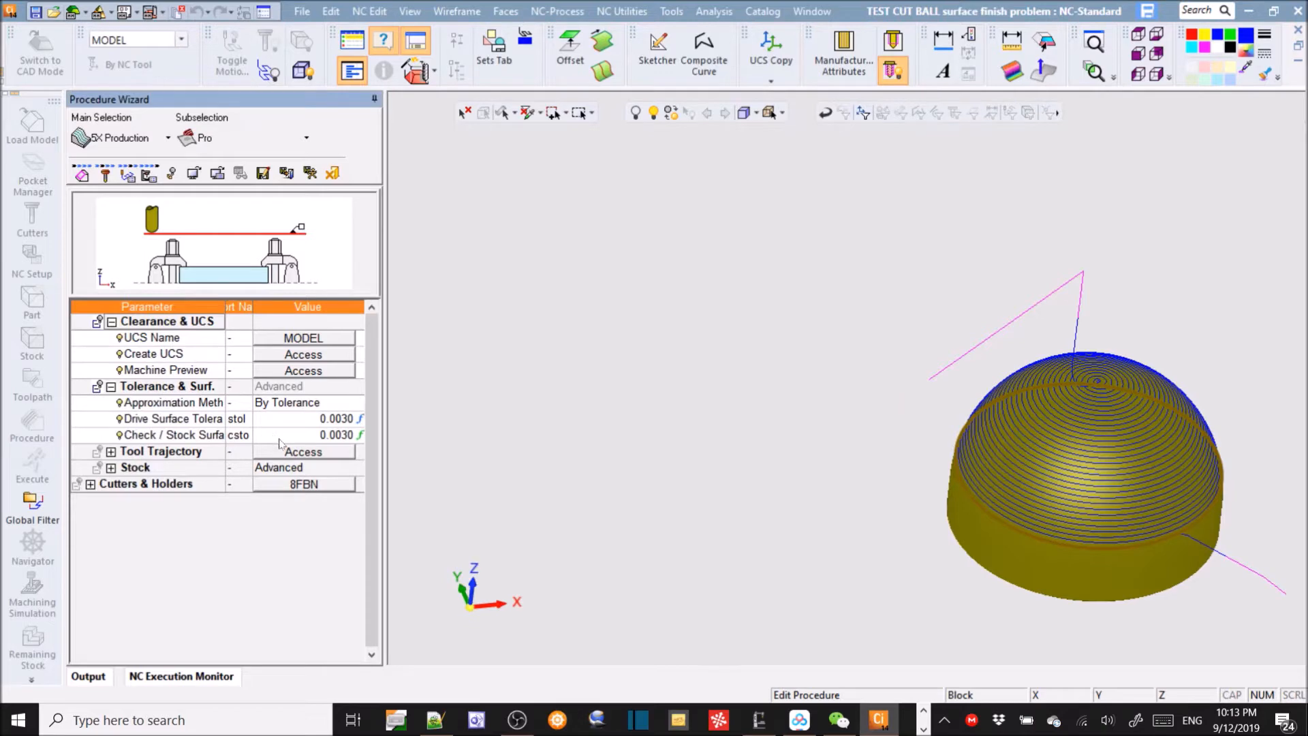
pyautogui.click(303, 453)
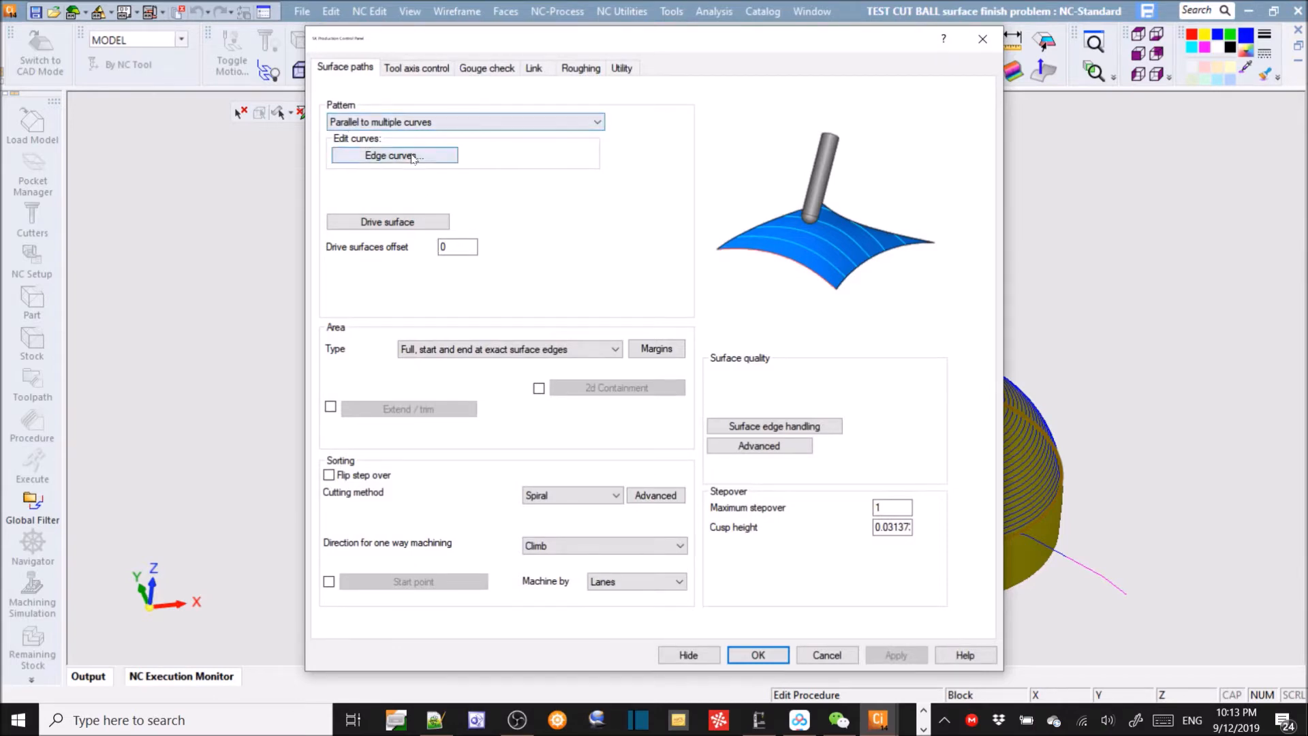
pyautogui.click(385, 155)
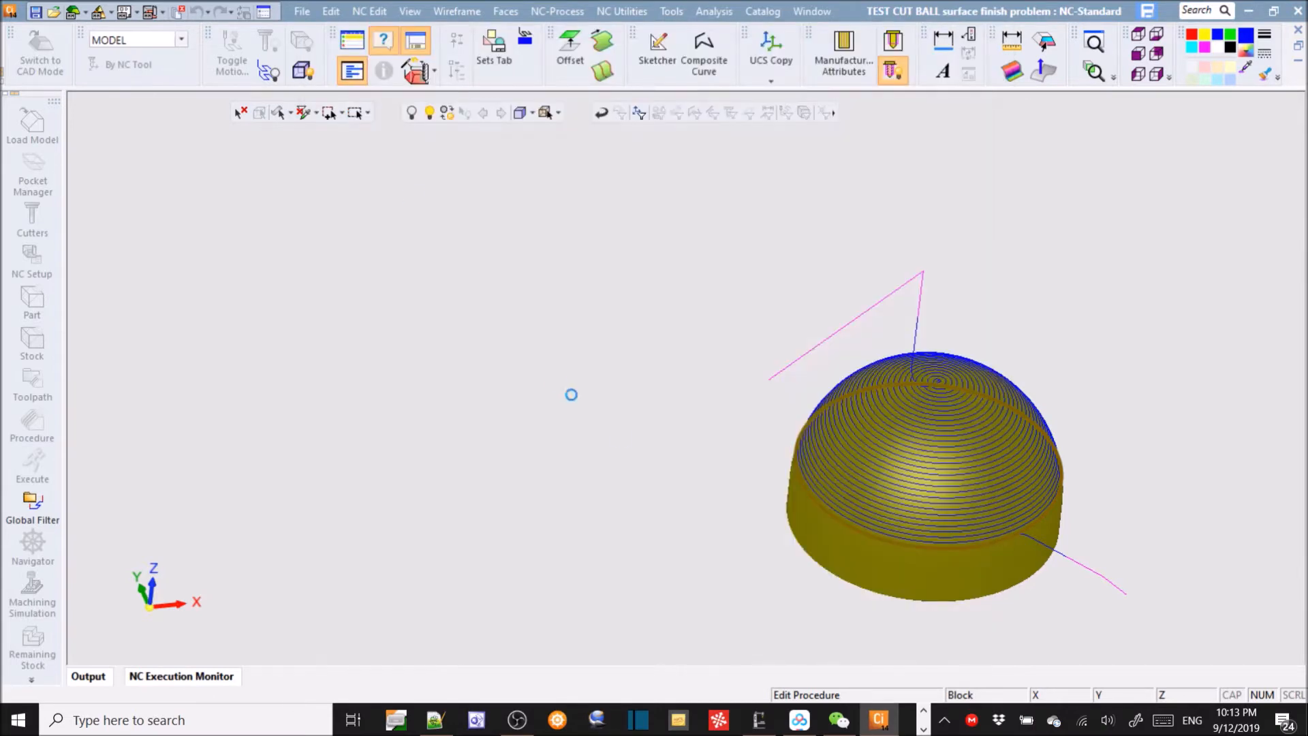
pyautogui.click(831, 521)
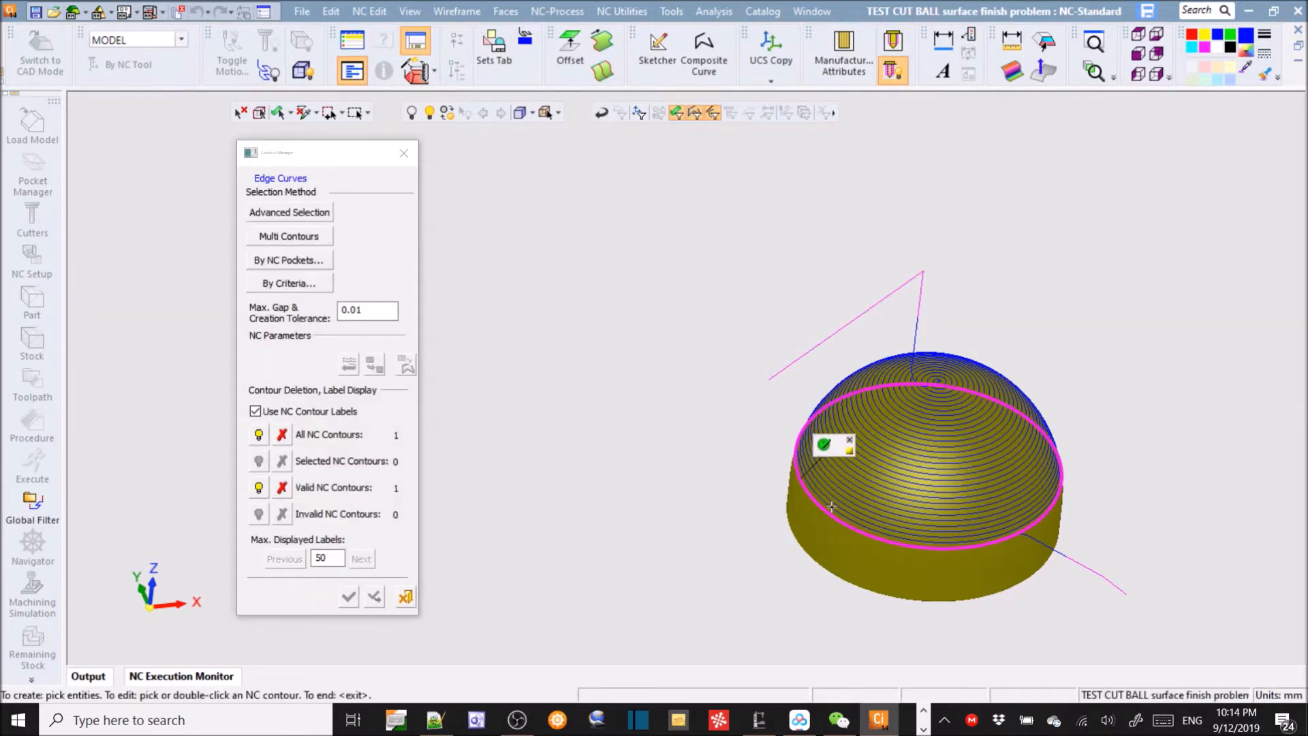
pyautogui.click(404, 152)
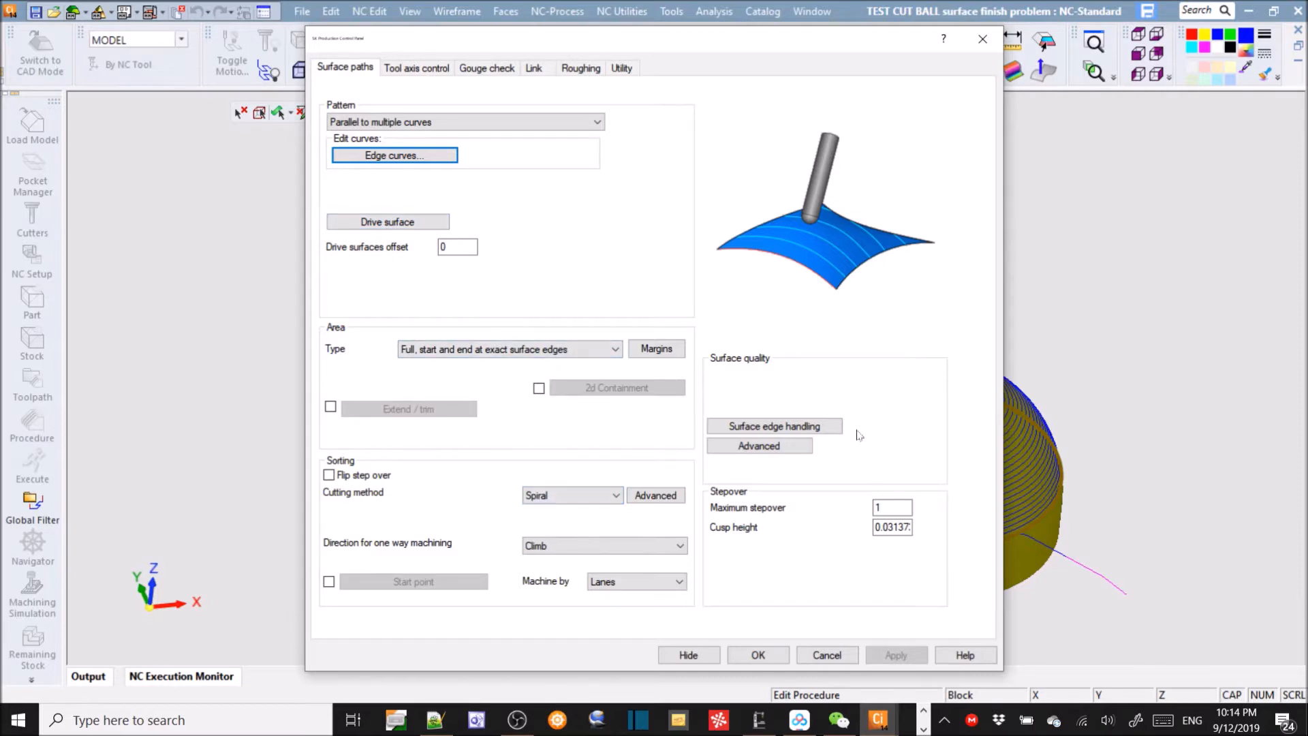
# Step: Examine the maximum and minimum point distribution distances in the advanced surface quality options
pyautogui.click(808, 446)
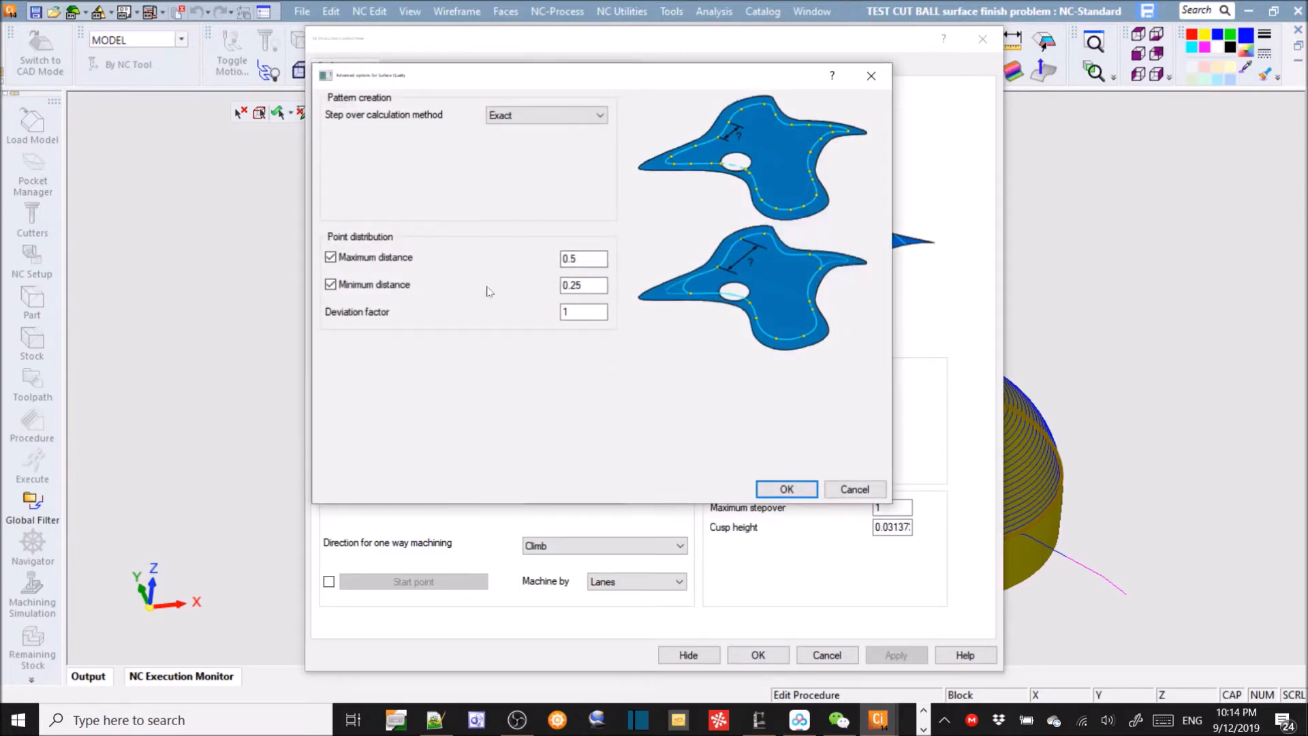
pyautogui.click(591, 259)
pyautogui.click(592, 286)
pyautogui.click(591, 259)
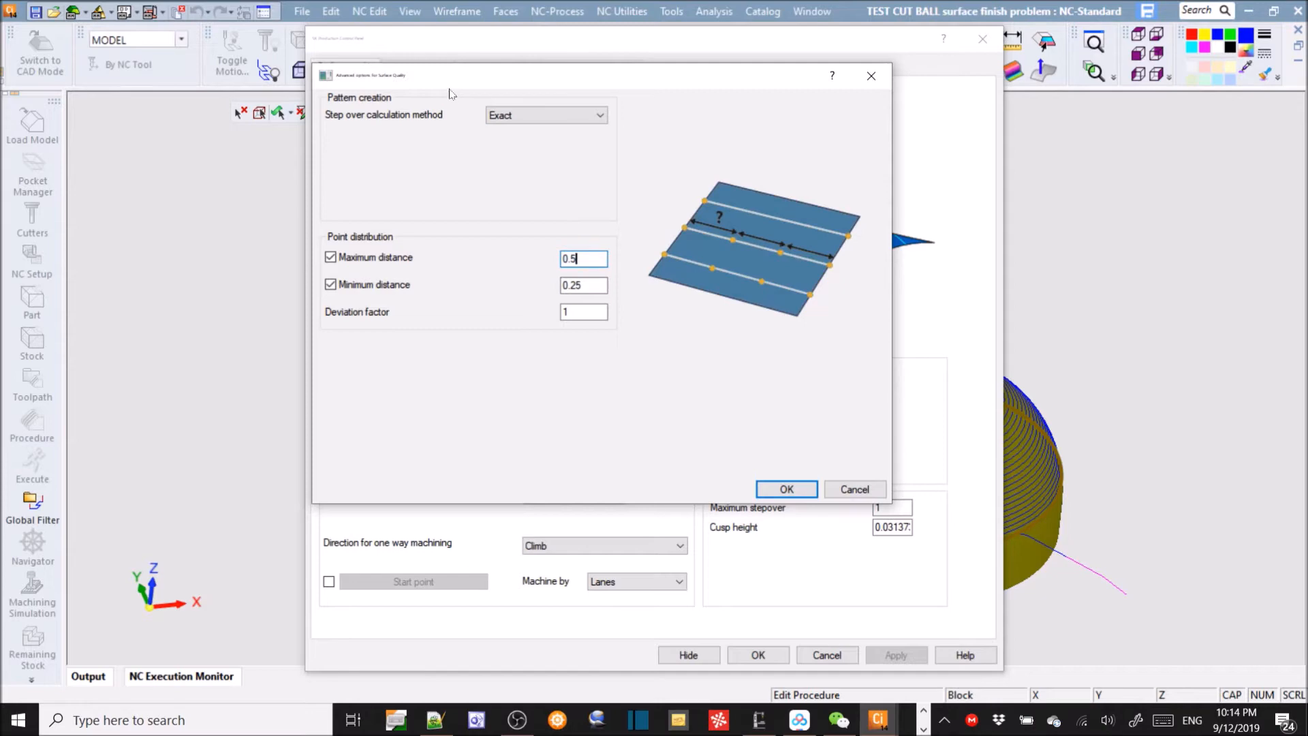
# Step: Try the Approximate step over calculation method, restore Exact, and leave the option 2 procedure without saving
pyautogui.click(505, 115)
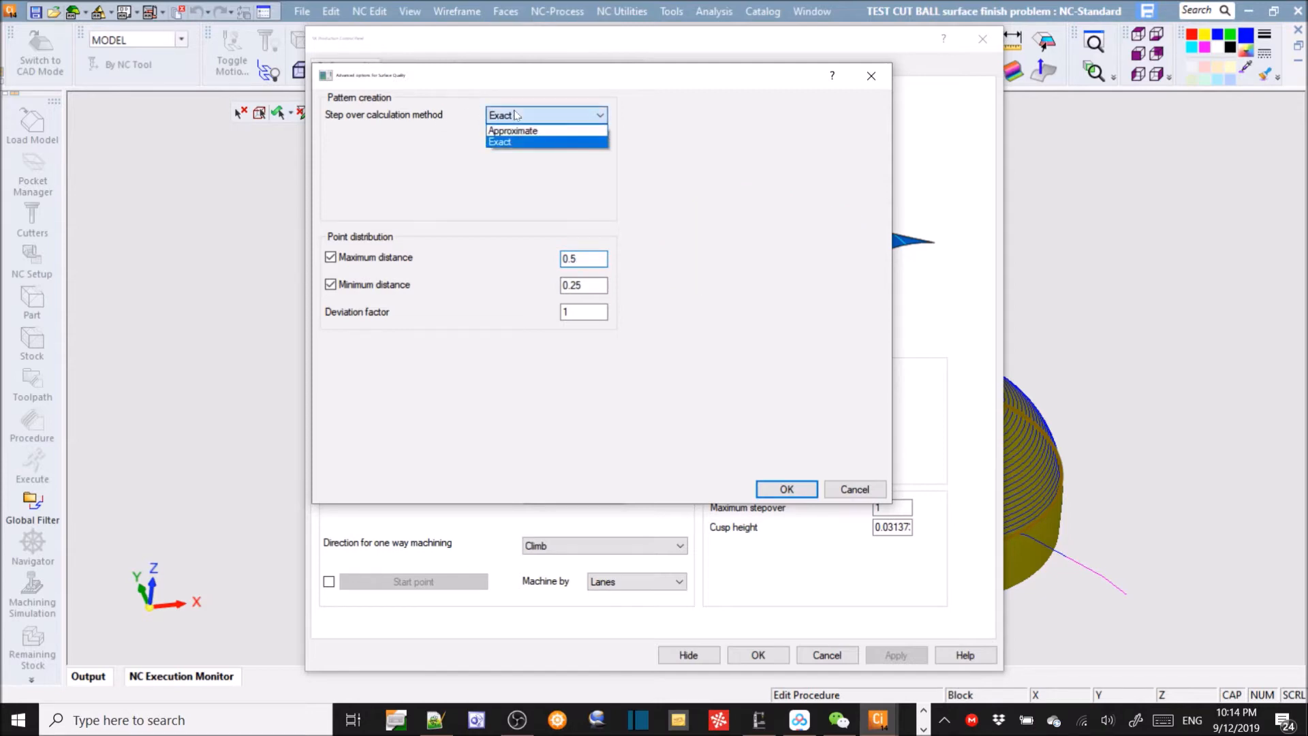
pyautogui.click(518, 130)
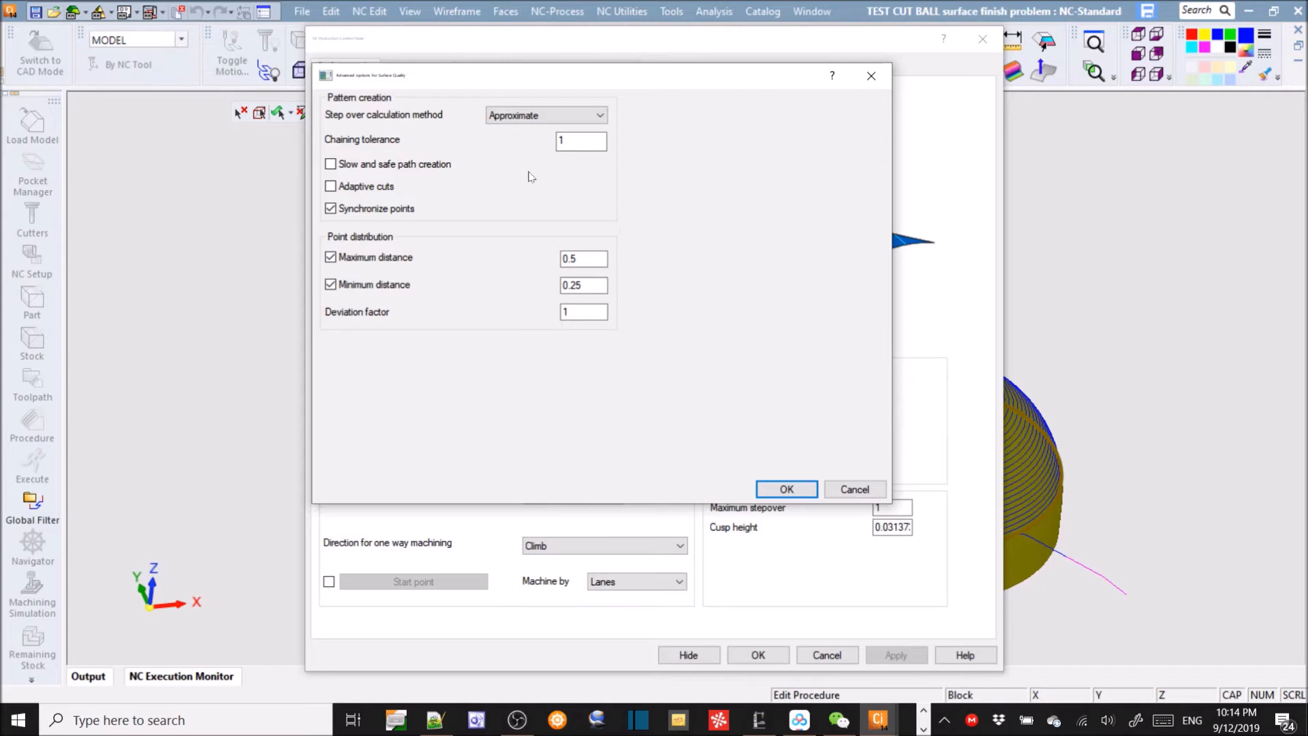
pyautogui.click(535, 118)
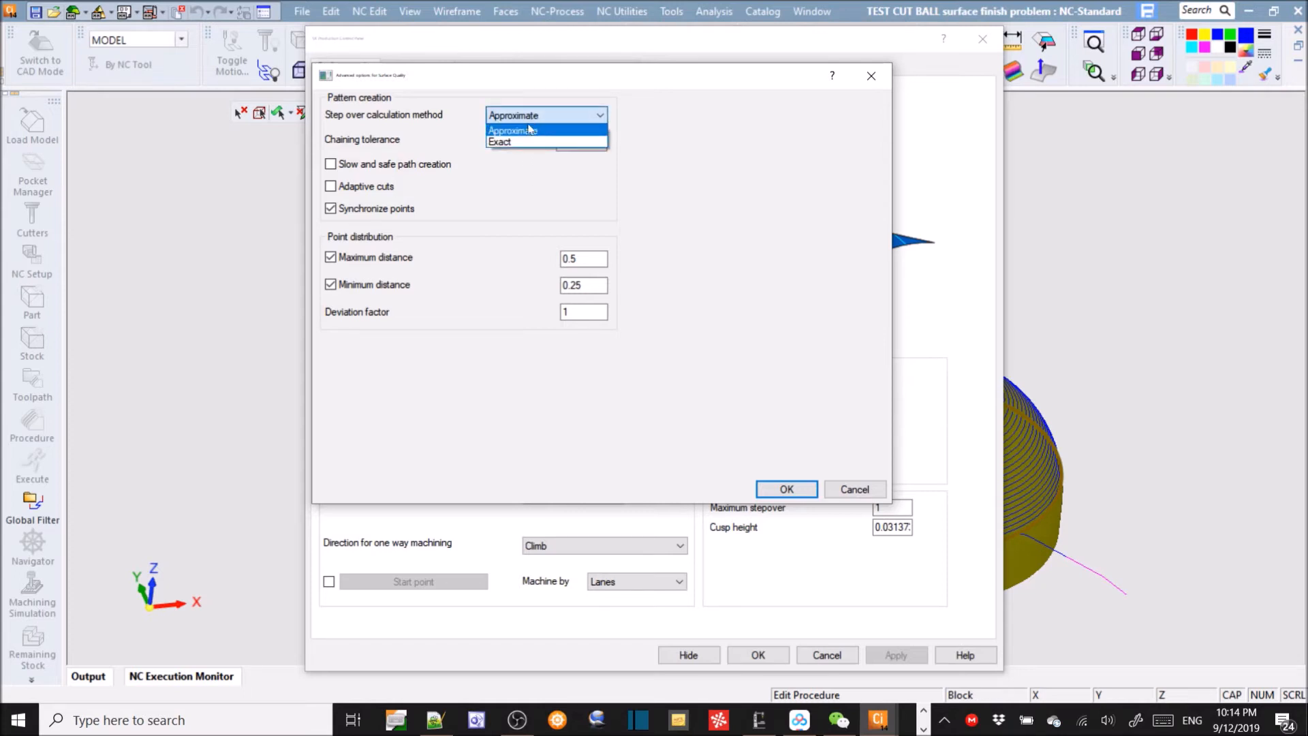
pyautogui.click(525, 143)
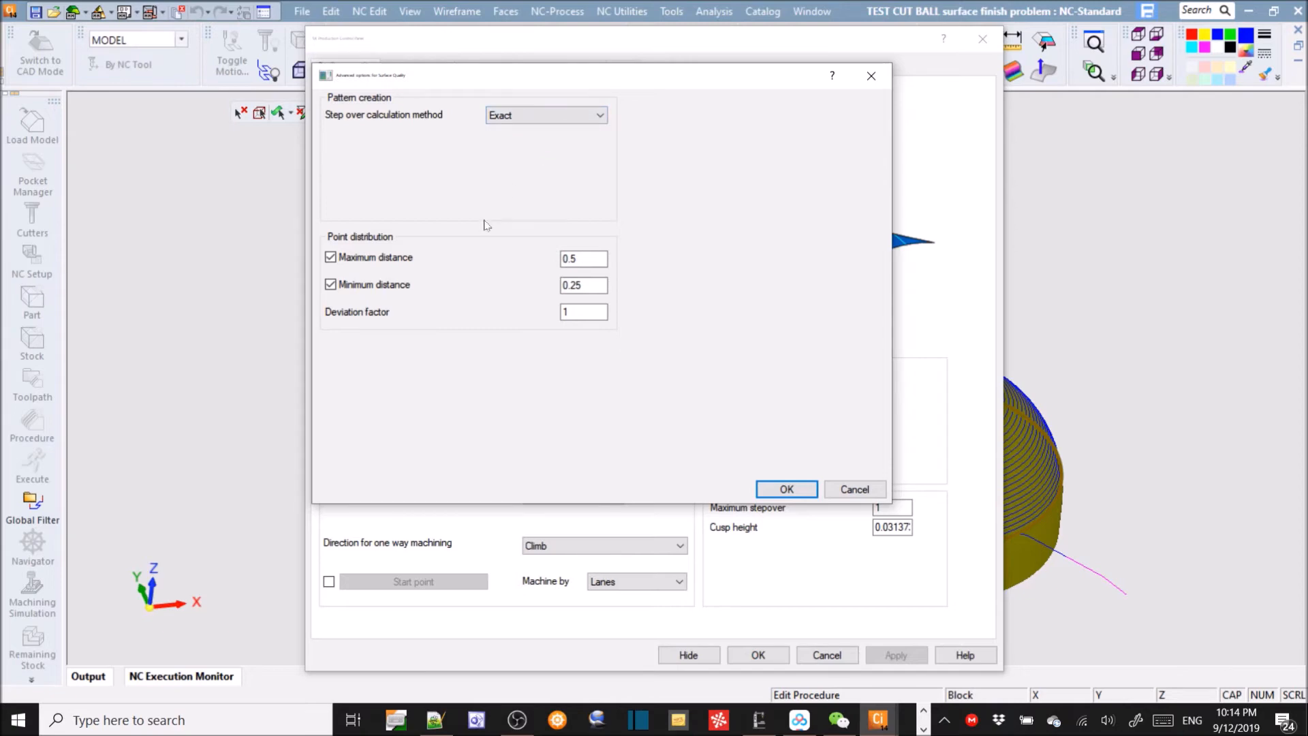
pyautogui.click(877, 490)
pyautogui.click(831, 657)
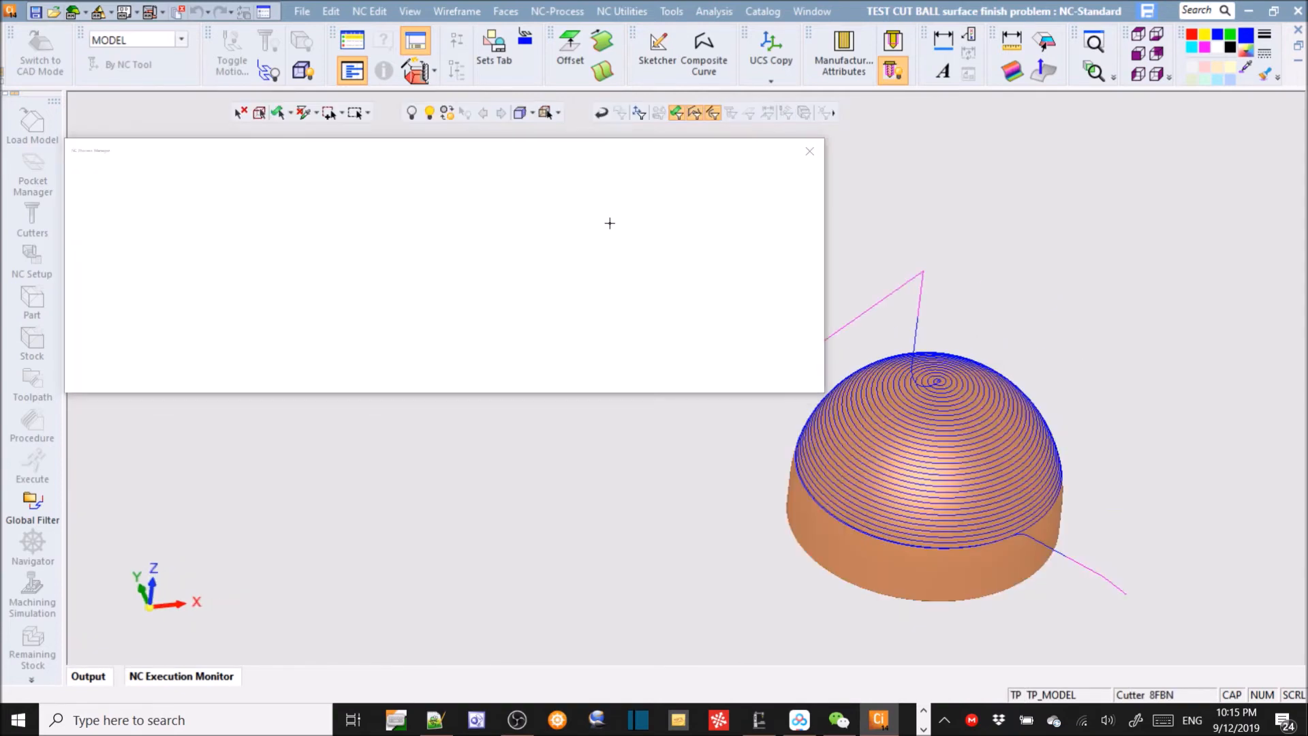
pyautogui.click(129, 280)
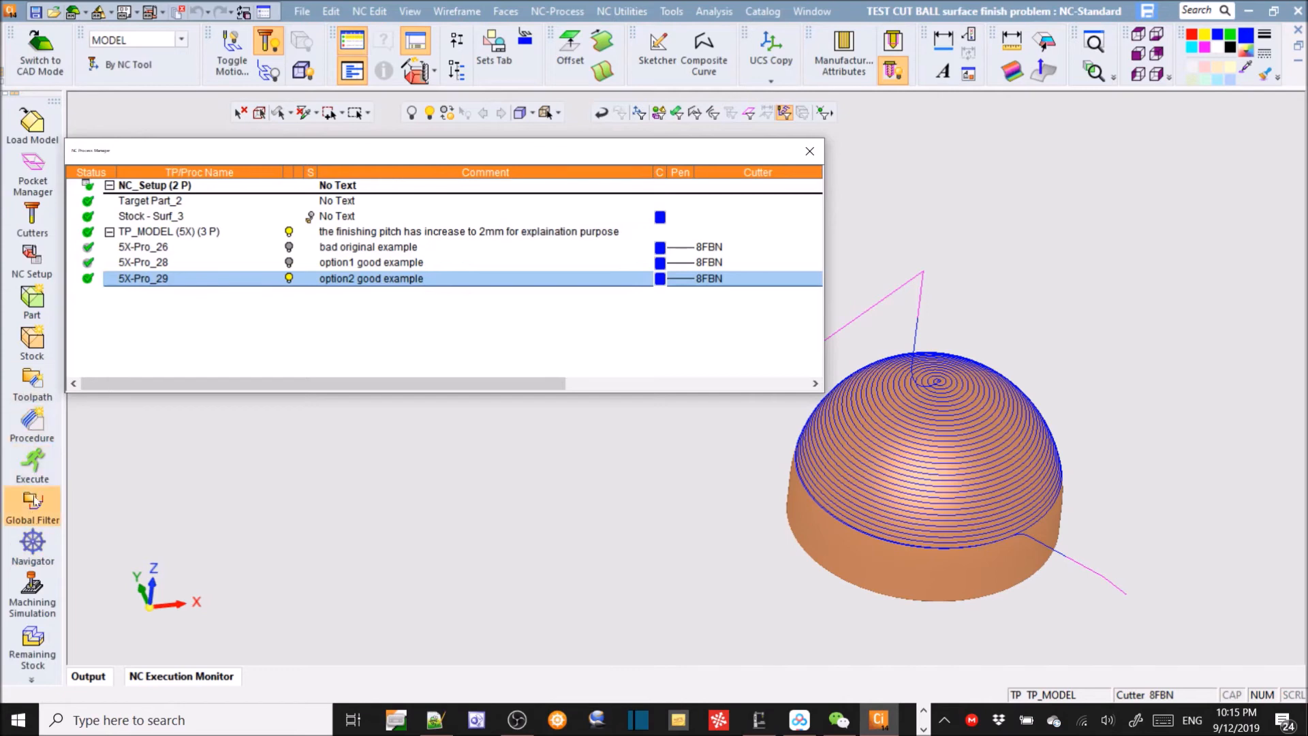
# Step: Display the option 2 toolpath's TP nodes in the Navigator, examine their distribution along the ball's passes, and exit the Navigator
pyautogui.click(32, 545)
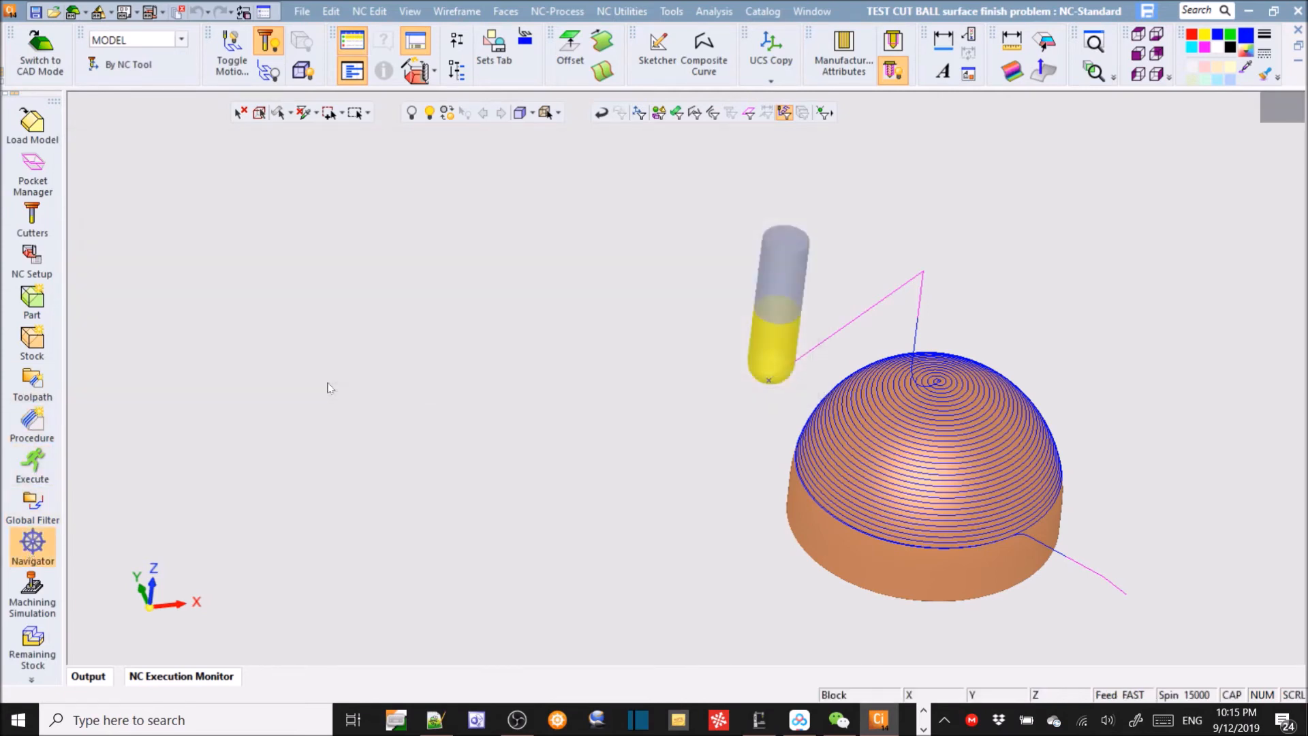
pyautogui.click(158, 568)
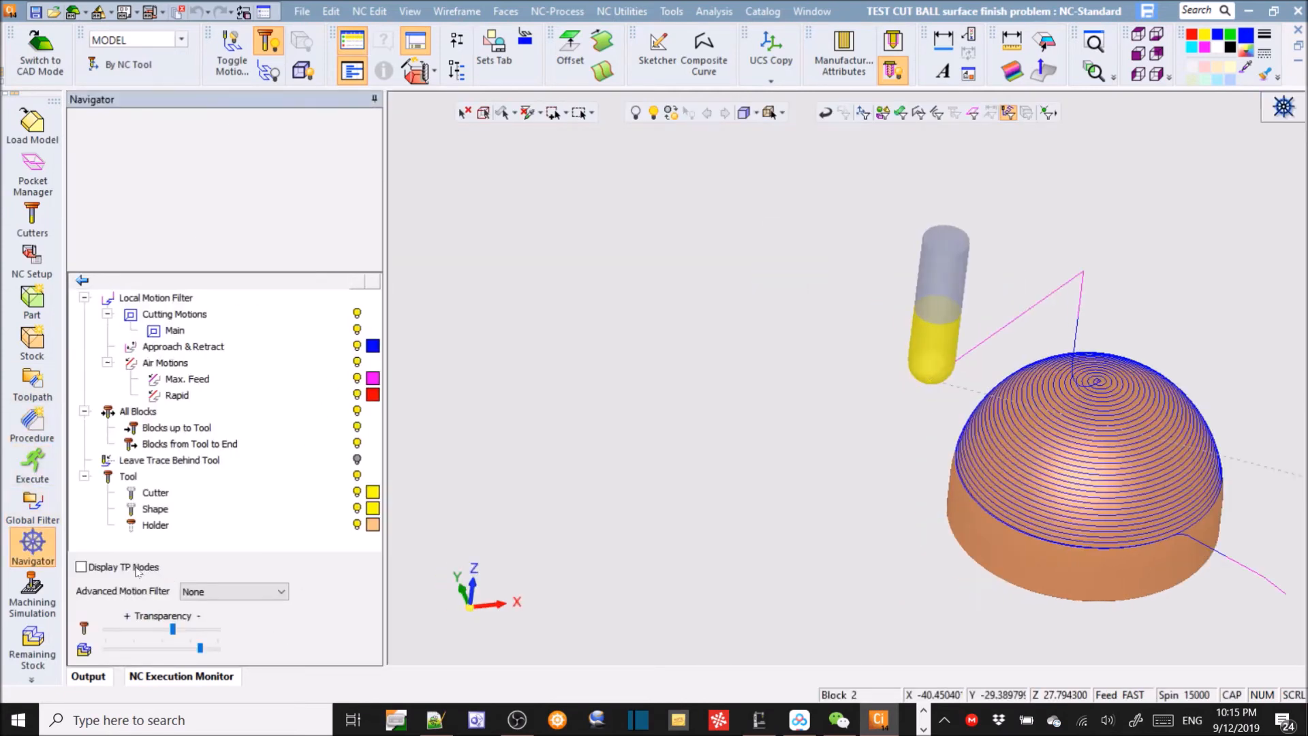
pyautogui.keyDown('ctrl'); pyautogui.moveTo(1172, 511); pyautogui.dragTo(1205, 441, button='right'); pyautogui.keyUp('ctrl')
pyautogui.keyDown('ctrl'); pyautogui.moveTo(1153, 465); pyautogui.dragTo(733, 296, button='middle'); pyautogui.keyUp('ctrl')
pyautogui.keyDown('ctrl'); pyautogui.moveTo(974, 395); pyautogui.dragTo(1090, 112, button='right'); pyautogui.keyUp('ctrl')
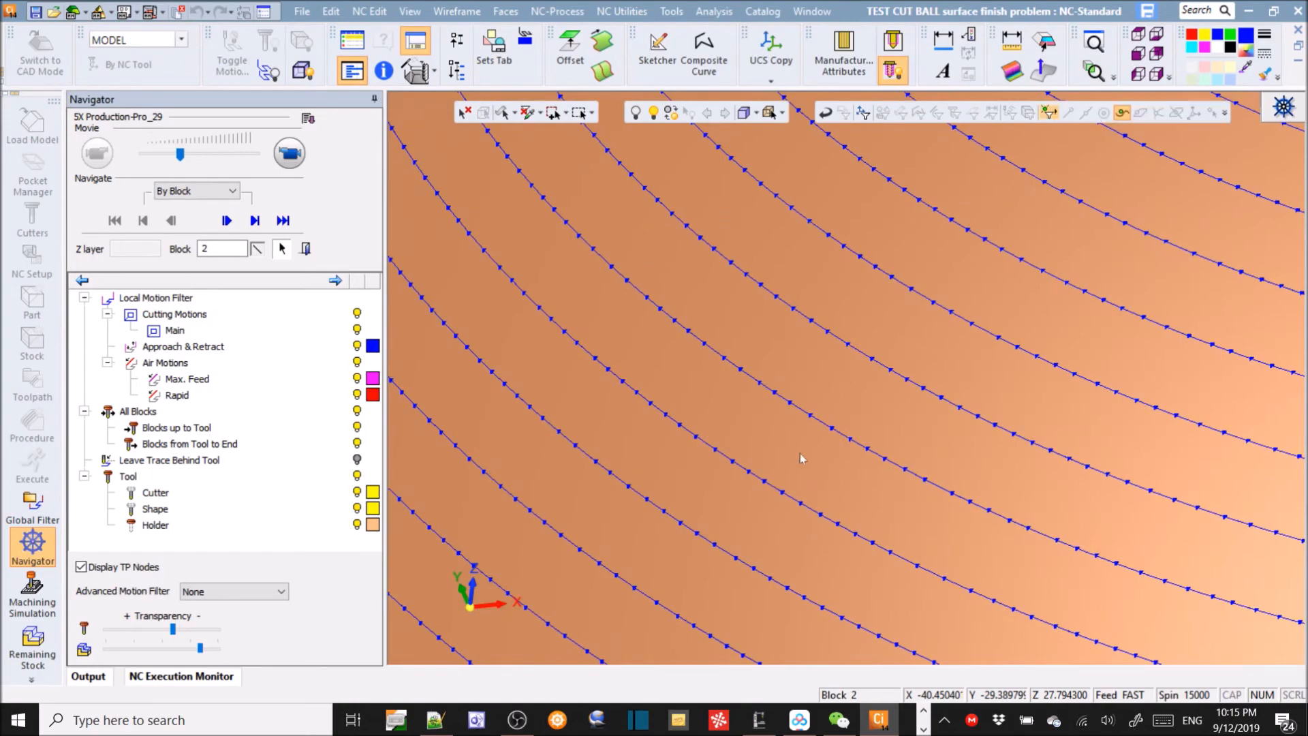
pyautogui.click(483, 113)
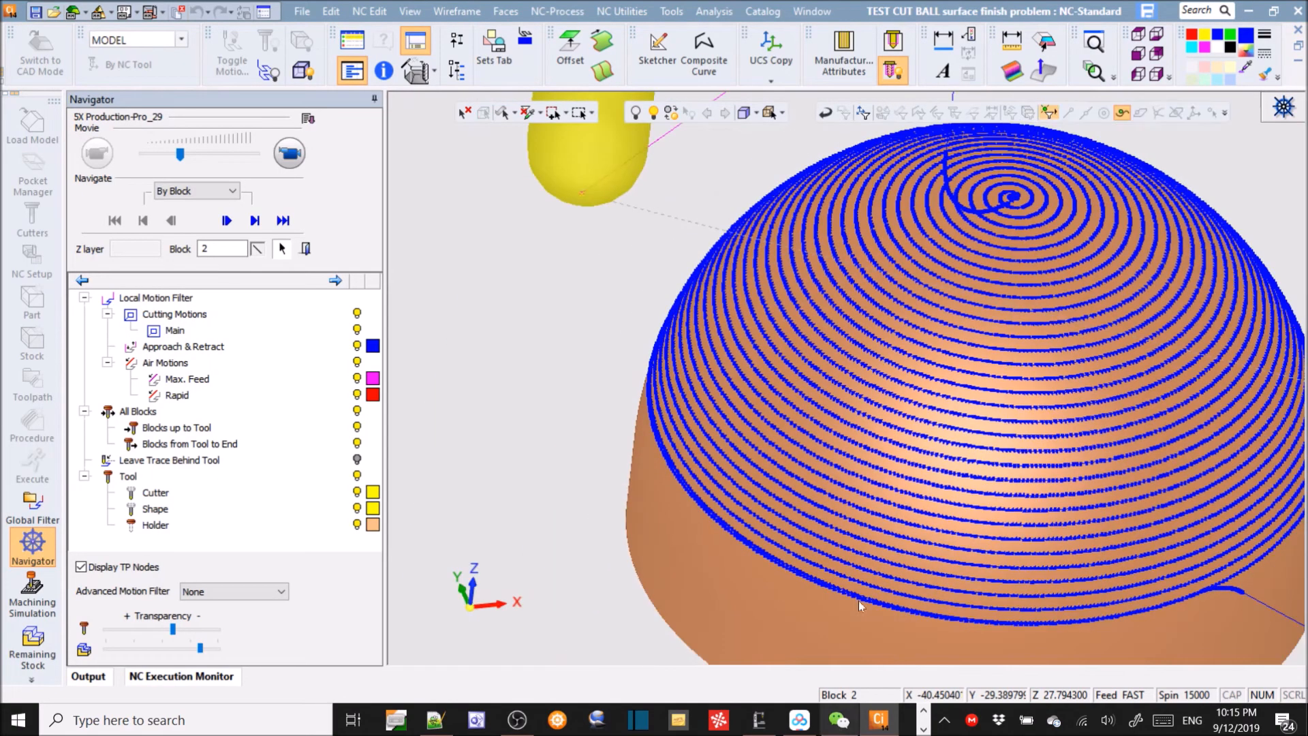
pyautogui.click(305, 249)
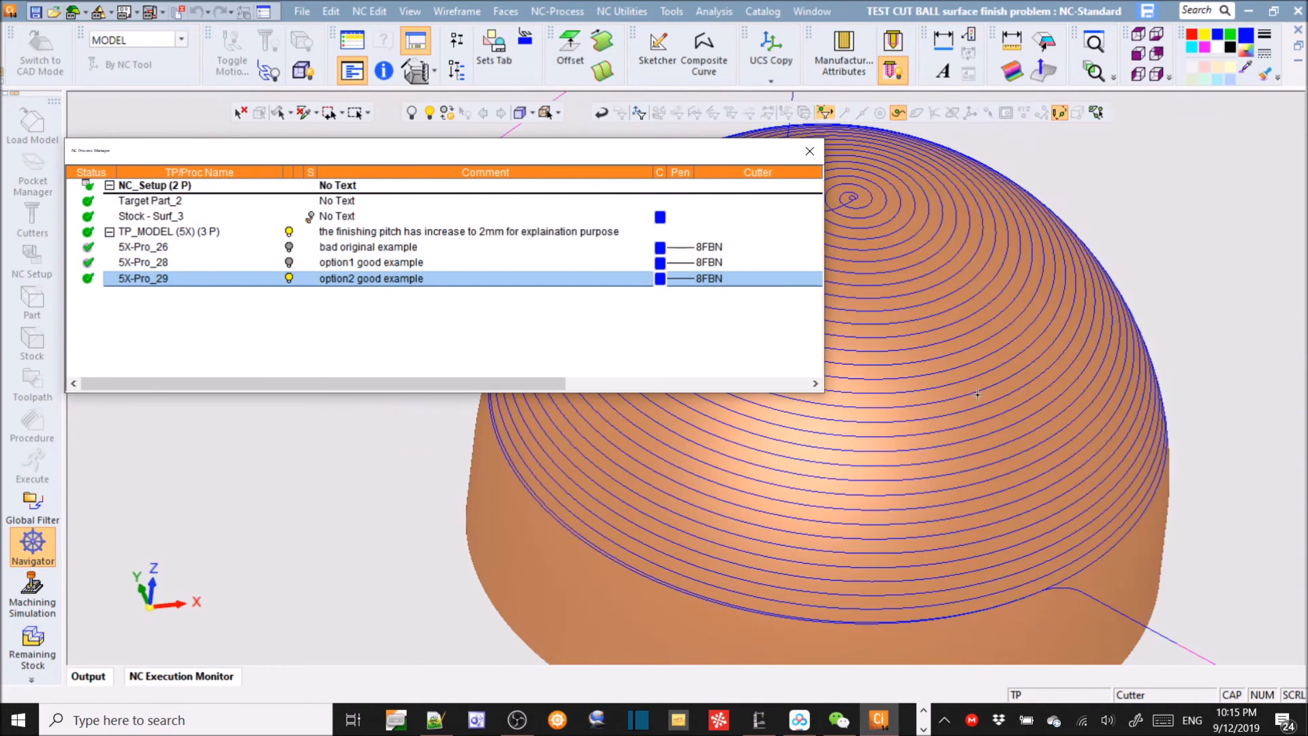
# Step: Save the TEST CUT BALL surface finish problem file with the option 2 toolpath shown on the whole ball
pyautogui.keyDown('ctrl'); pyautogui.moveTo(978, 394); pyautogui.dragTo(971, 510, button='right'); pyautogui.keyUp('ctrl')
pyautogui.keyDown('ctrl'); pyautogui.moveTo(930, 354); pyautogui.dragTo(1031, 271); pyautogui.keyUp('ctrl')
pyautogui.keyDown('ctrl'); pyautogui.moveTo(1031, 271); pyautogui.dragTo(1054, 236, button='right'); pyautogui.keyUp('ctrl')
pyautogui.keyDown('ctrl'); pyautogui.moveTo(1100, 231); pyautogui.dragTo(1004, 230, button='middle'); pyautogui.keyUp('ctrl')
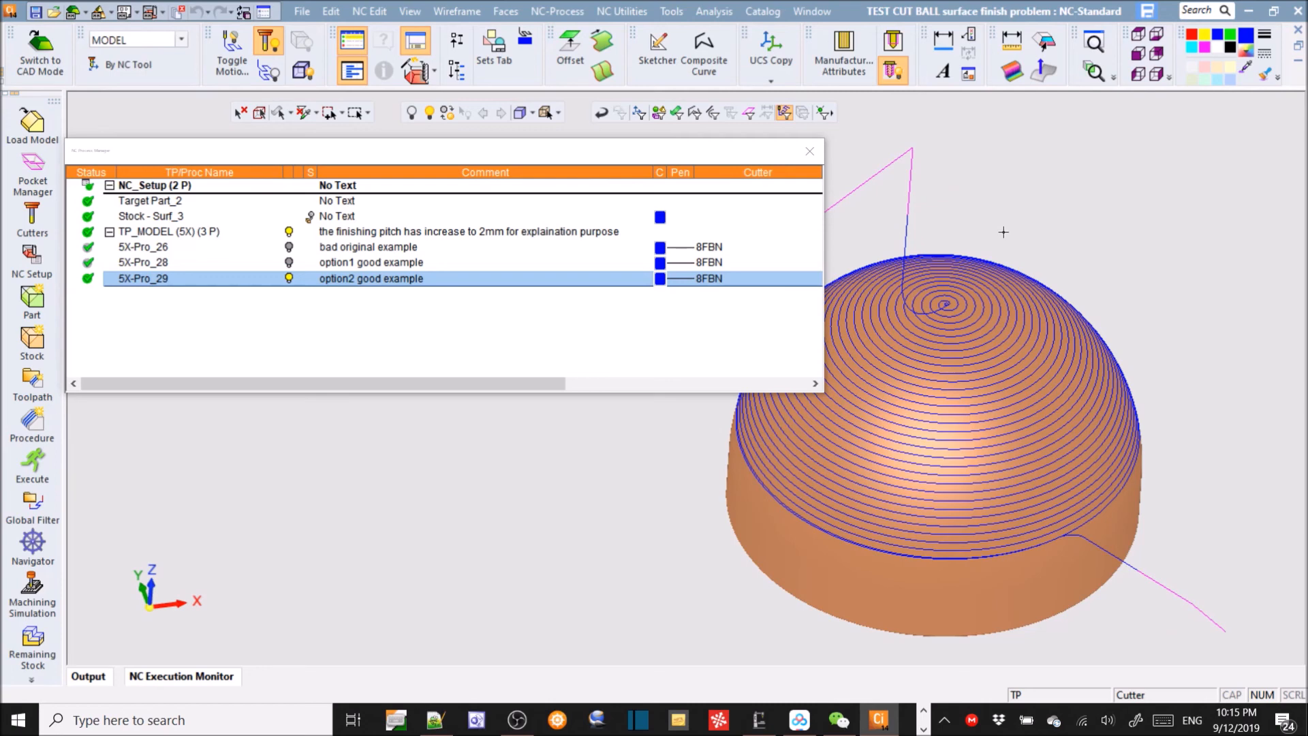
pyautogui.click(36, 12)
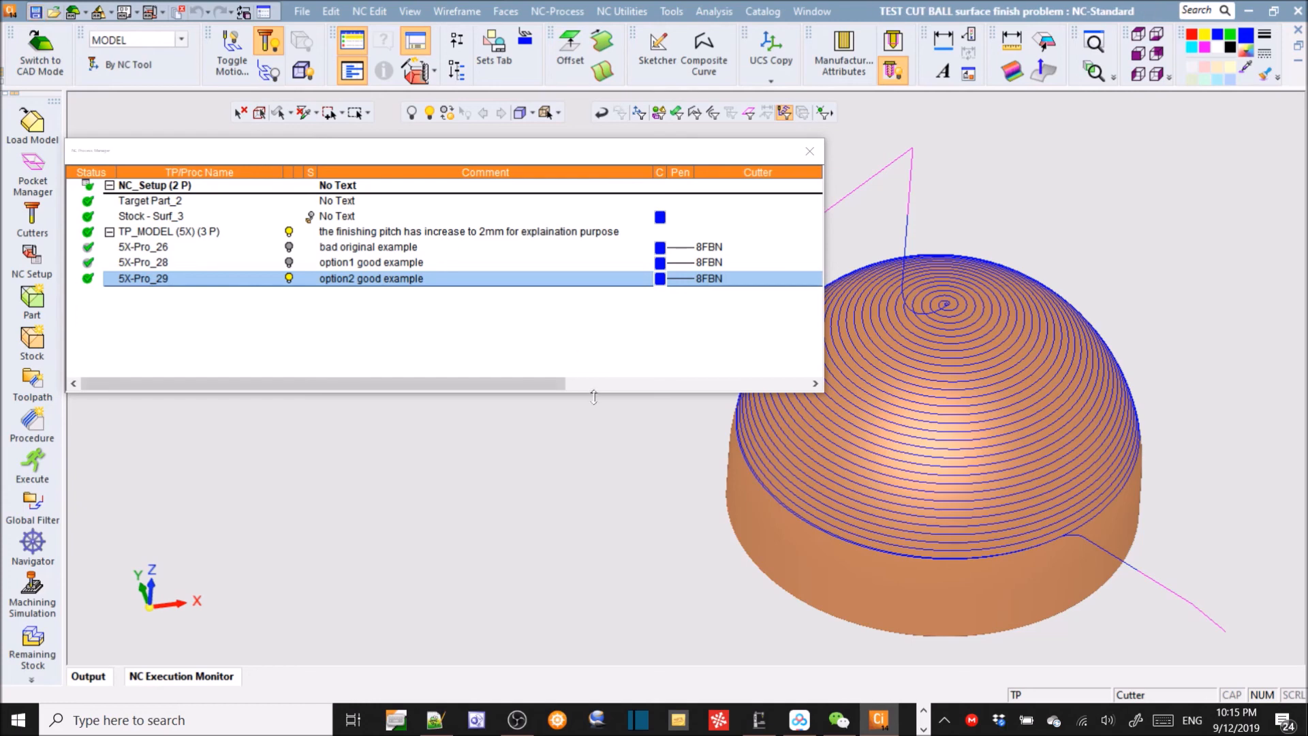